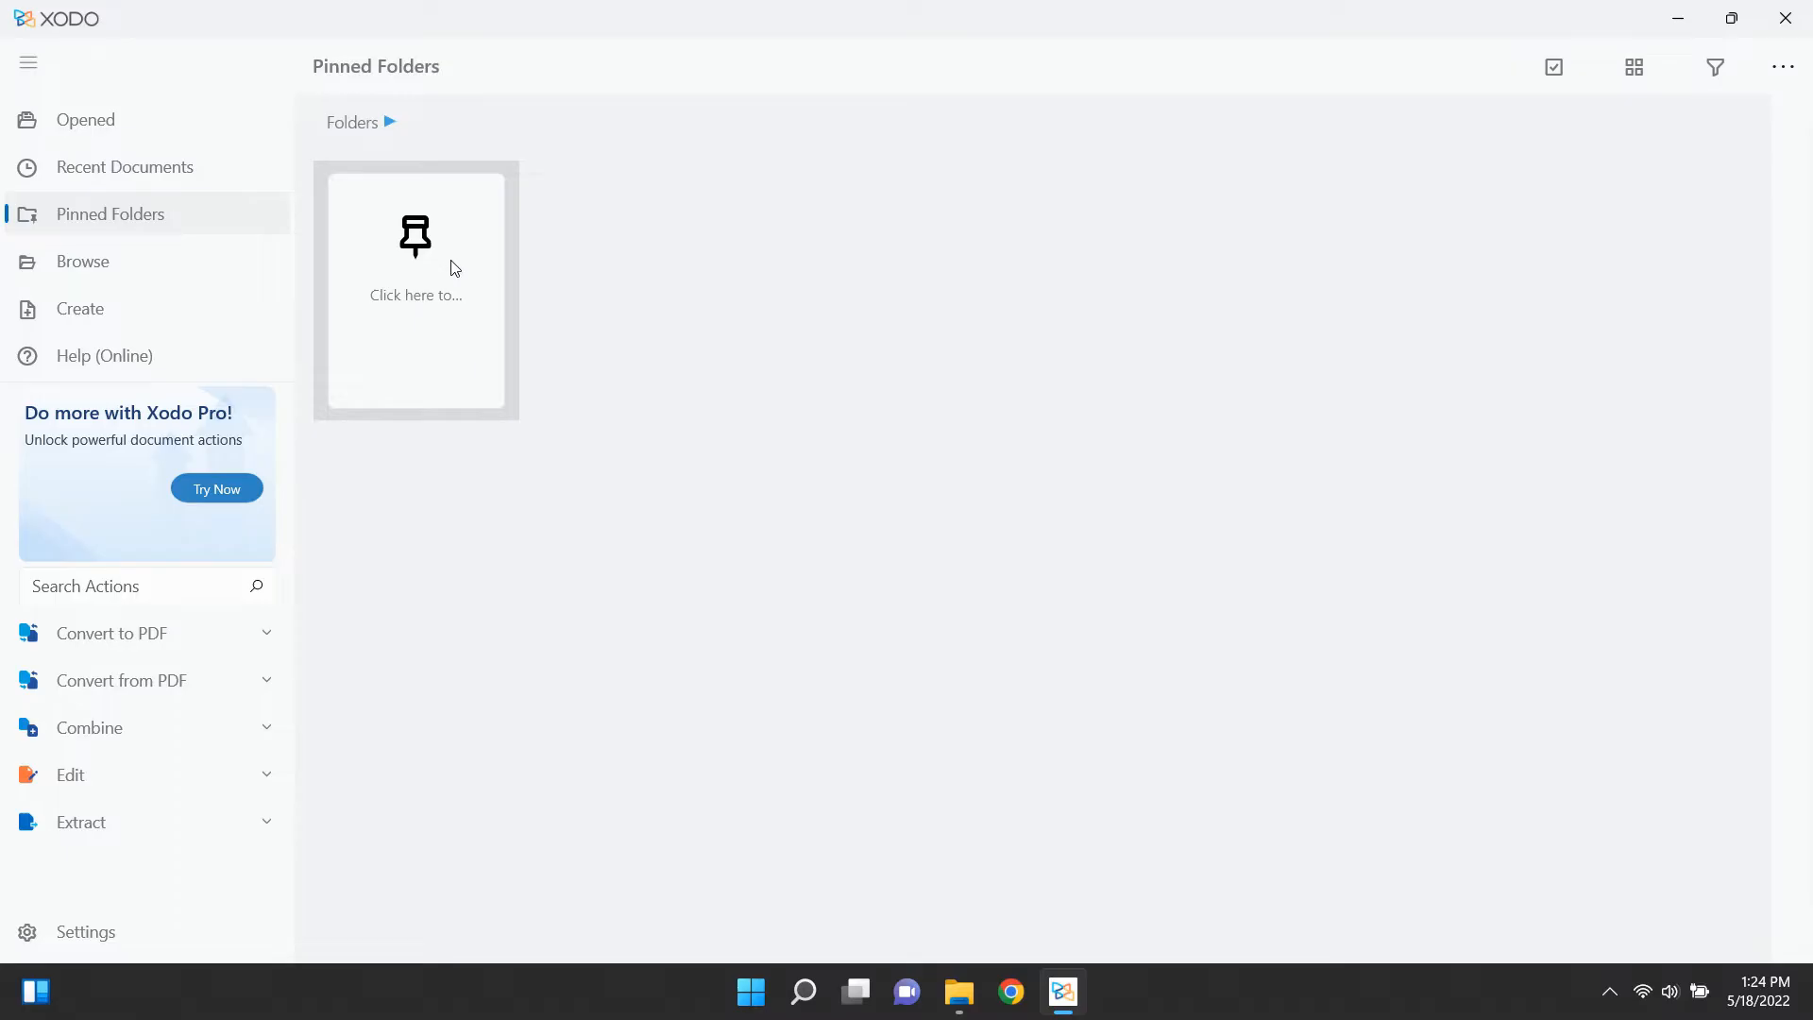
Step: Pin the HTW and Python folders and open the HTW folder
left_click(454, 264)
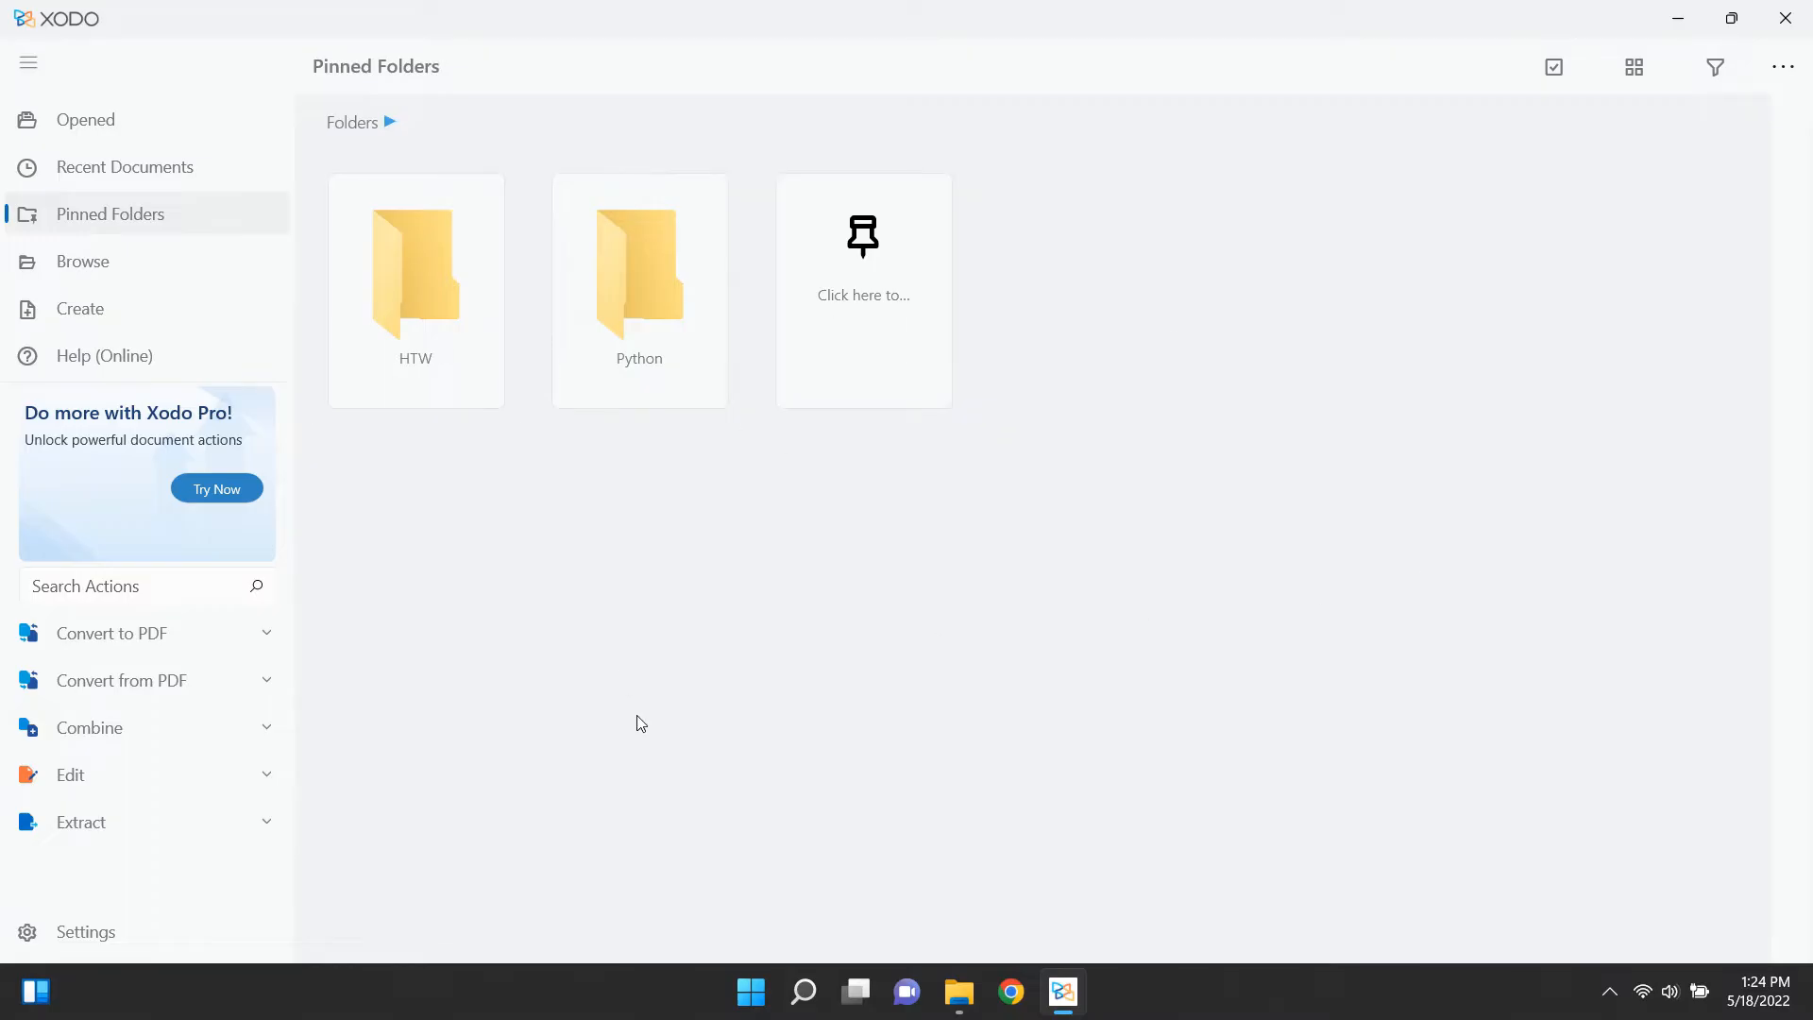
left_click(425, 291)
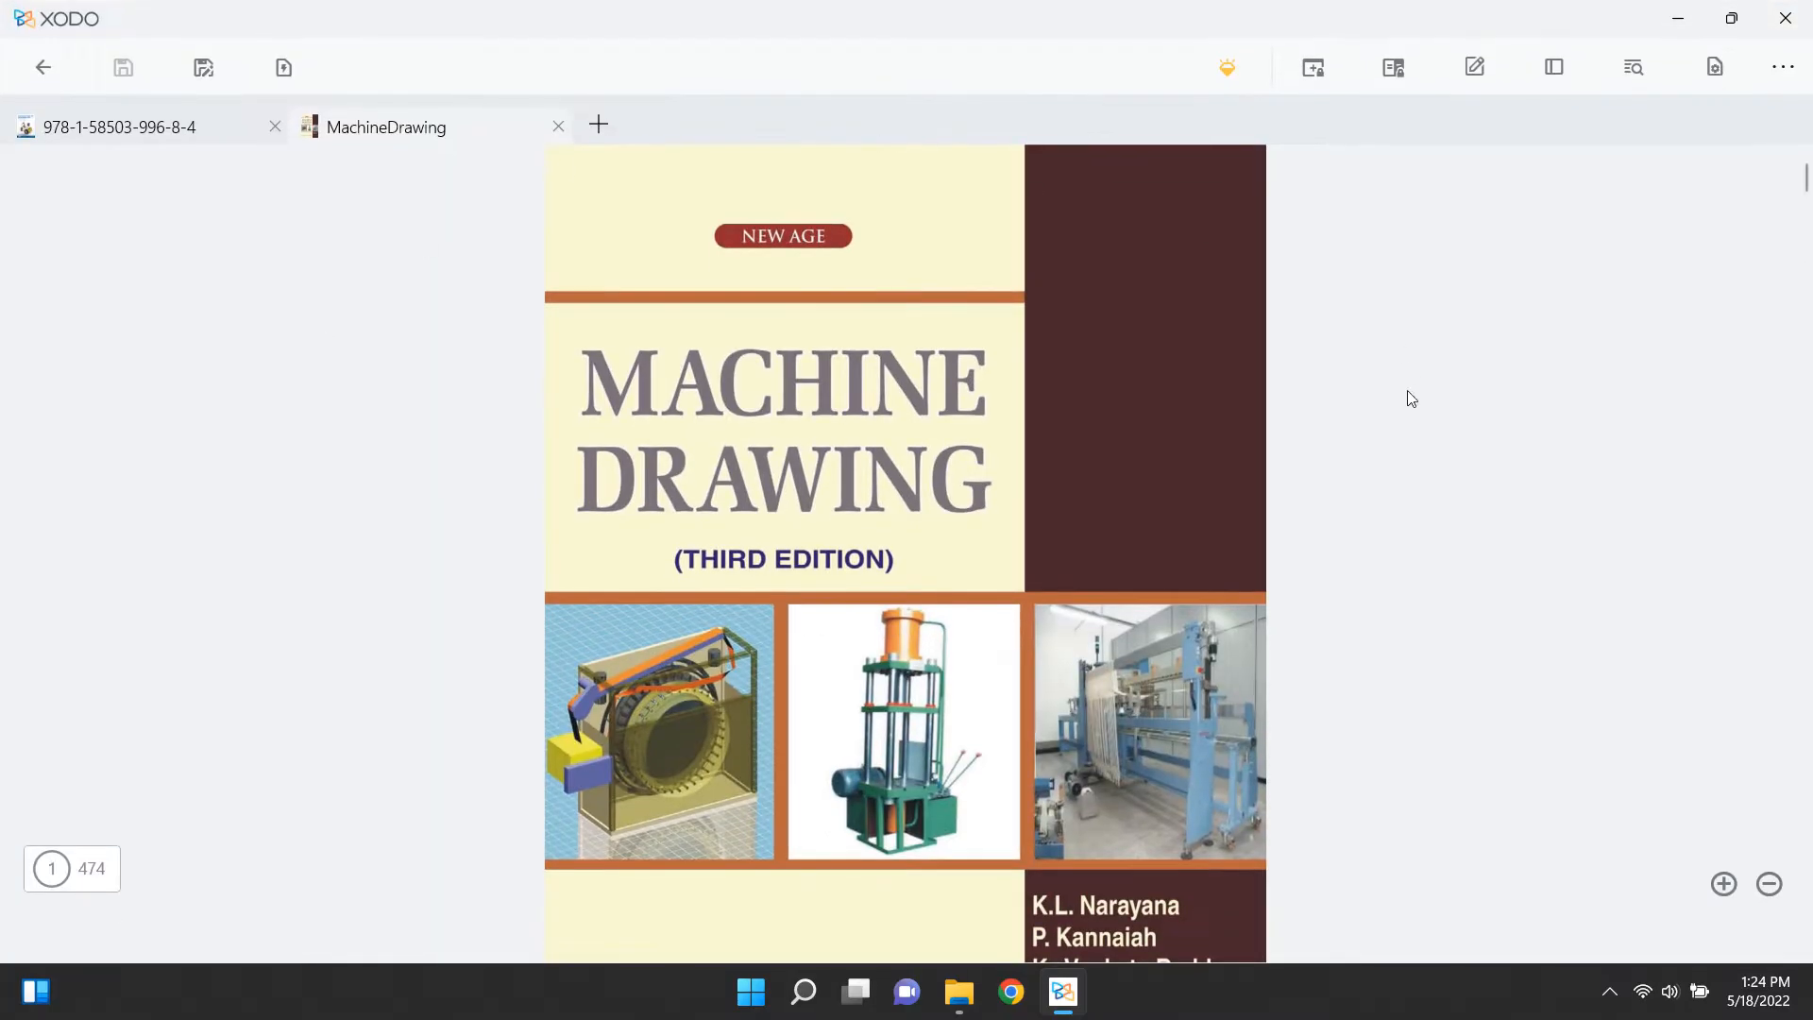
Step: Look through the opening pages of the MachineDrawing PDF and compare it with the open SOLIDWORKS 2016 book
scroll(935, 335, "down", 5)
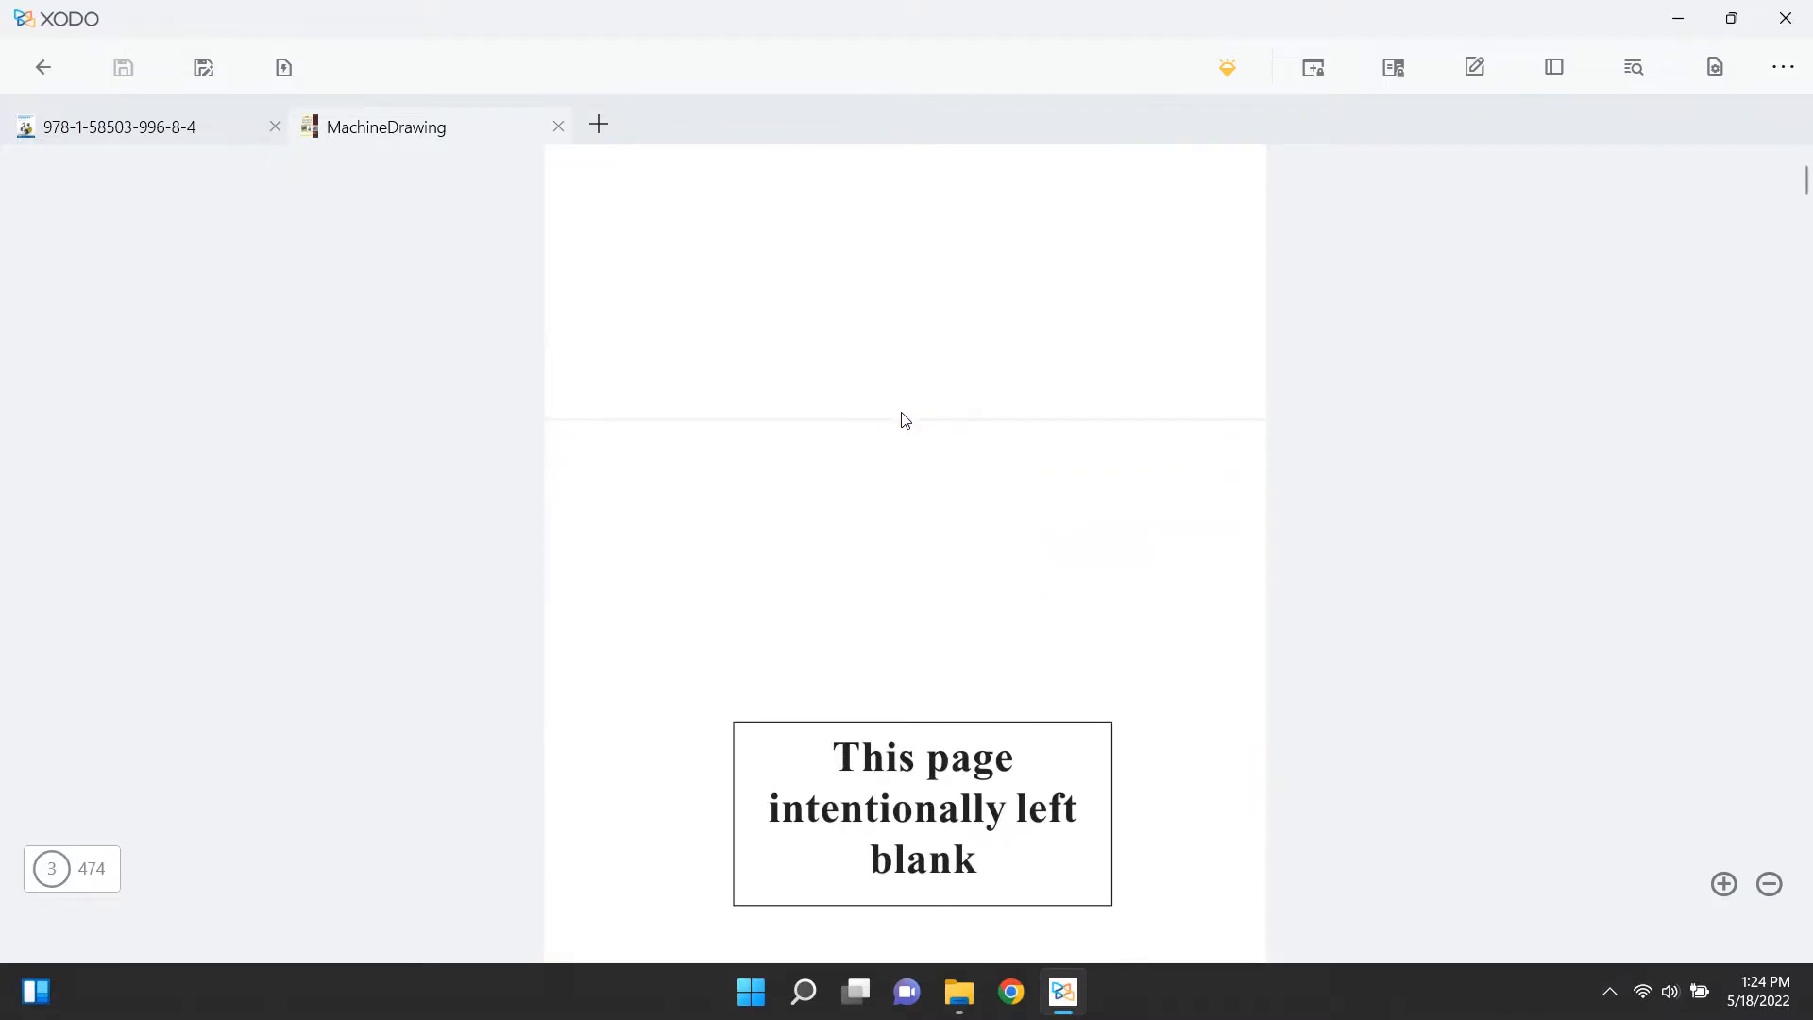
scroll(888, 417, "up", 5)
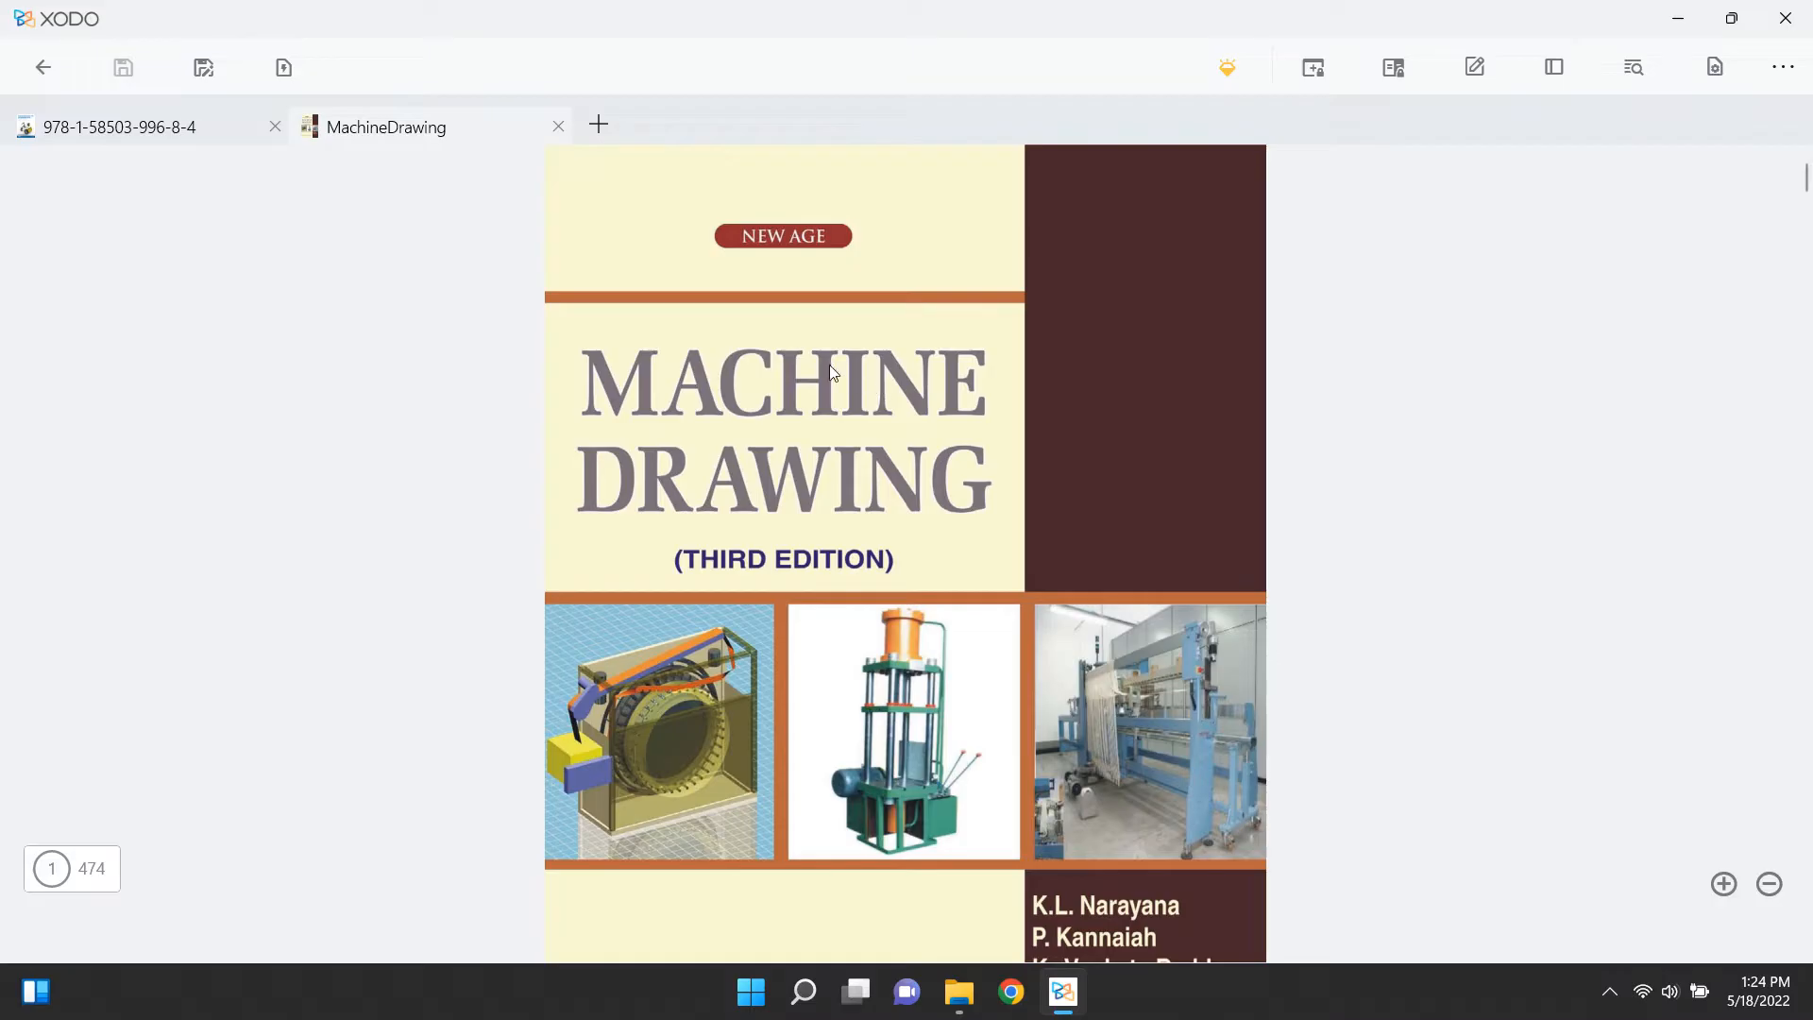
left_click(132, 136)
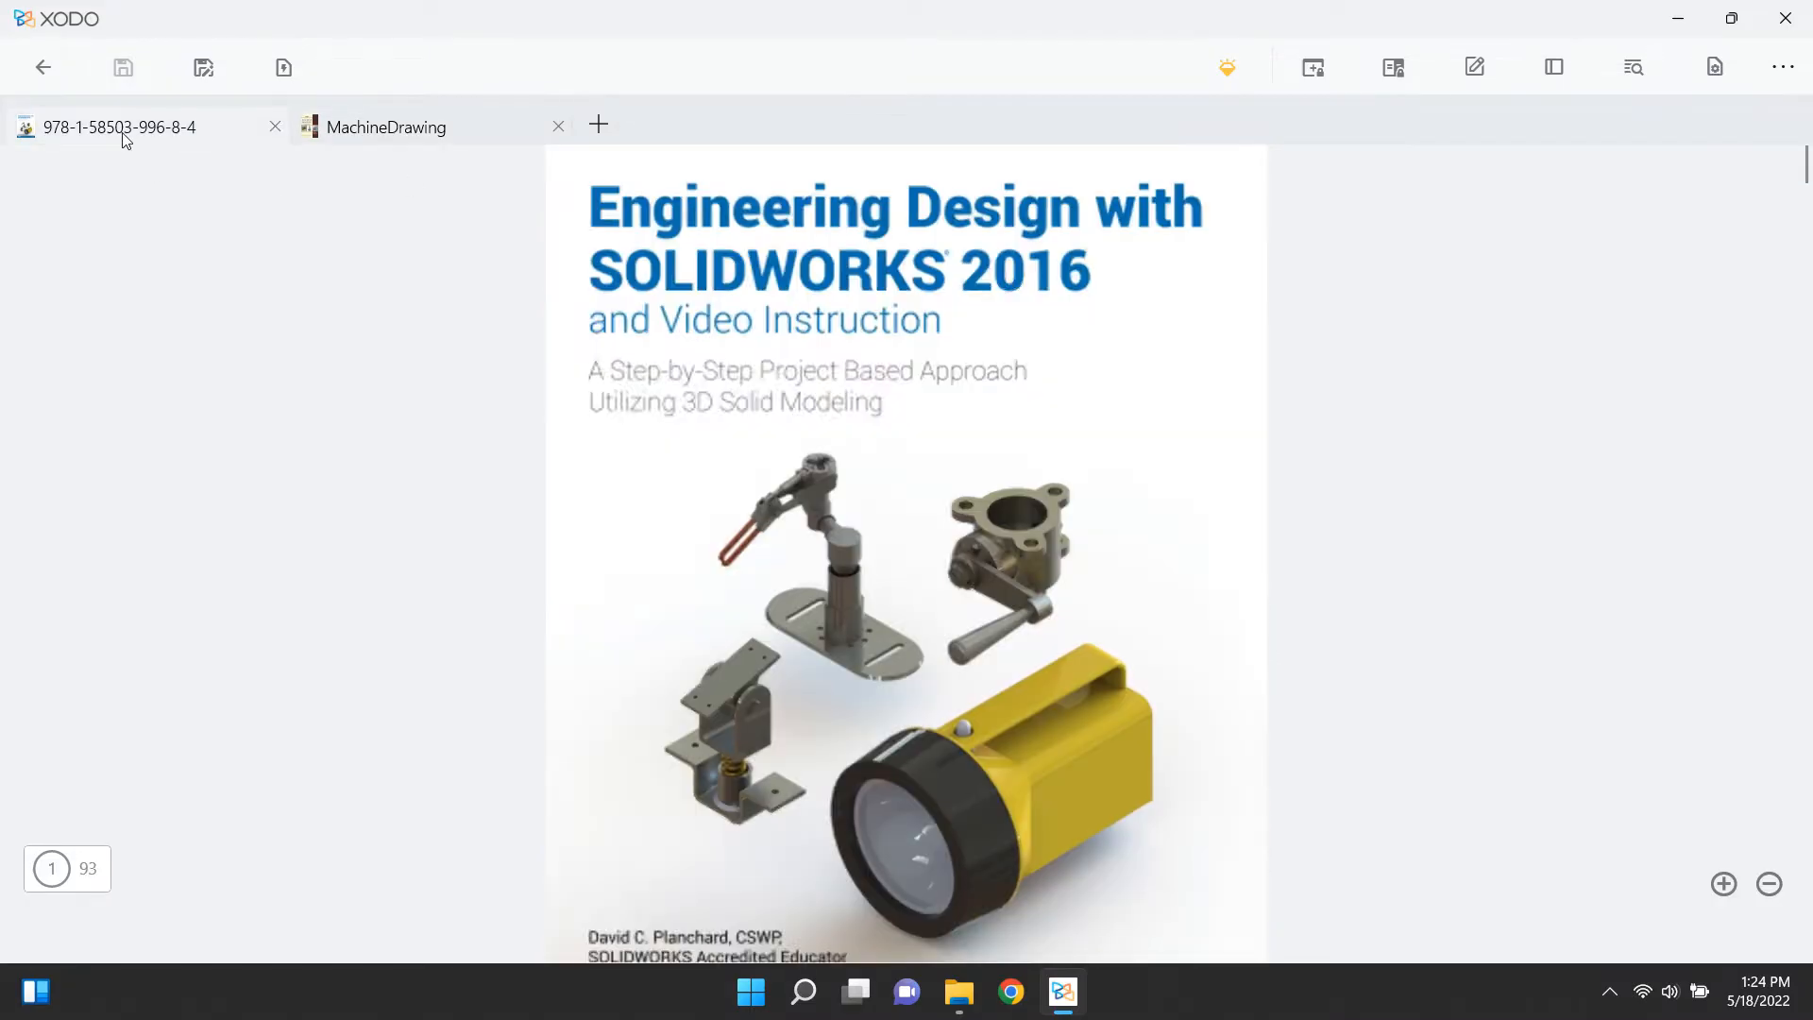
left_click(423, 124)
left_click(44, 68)
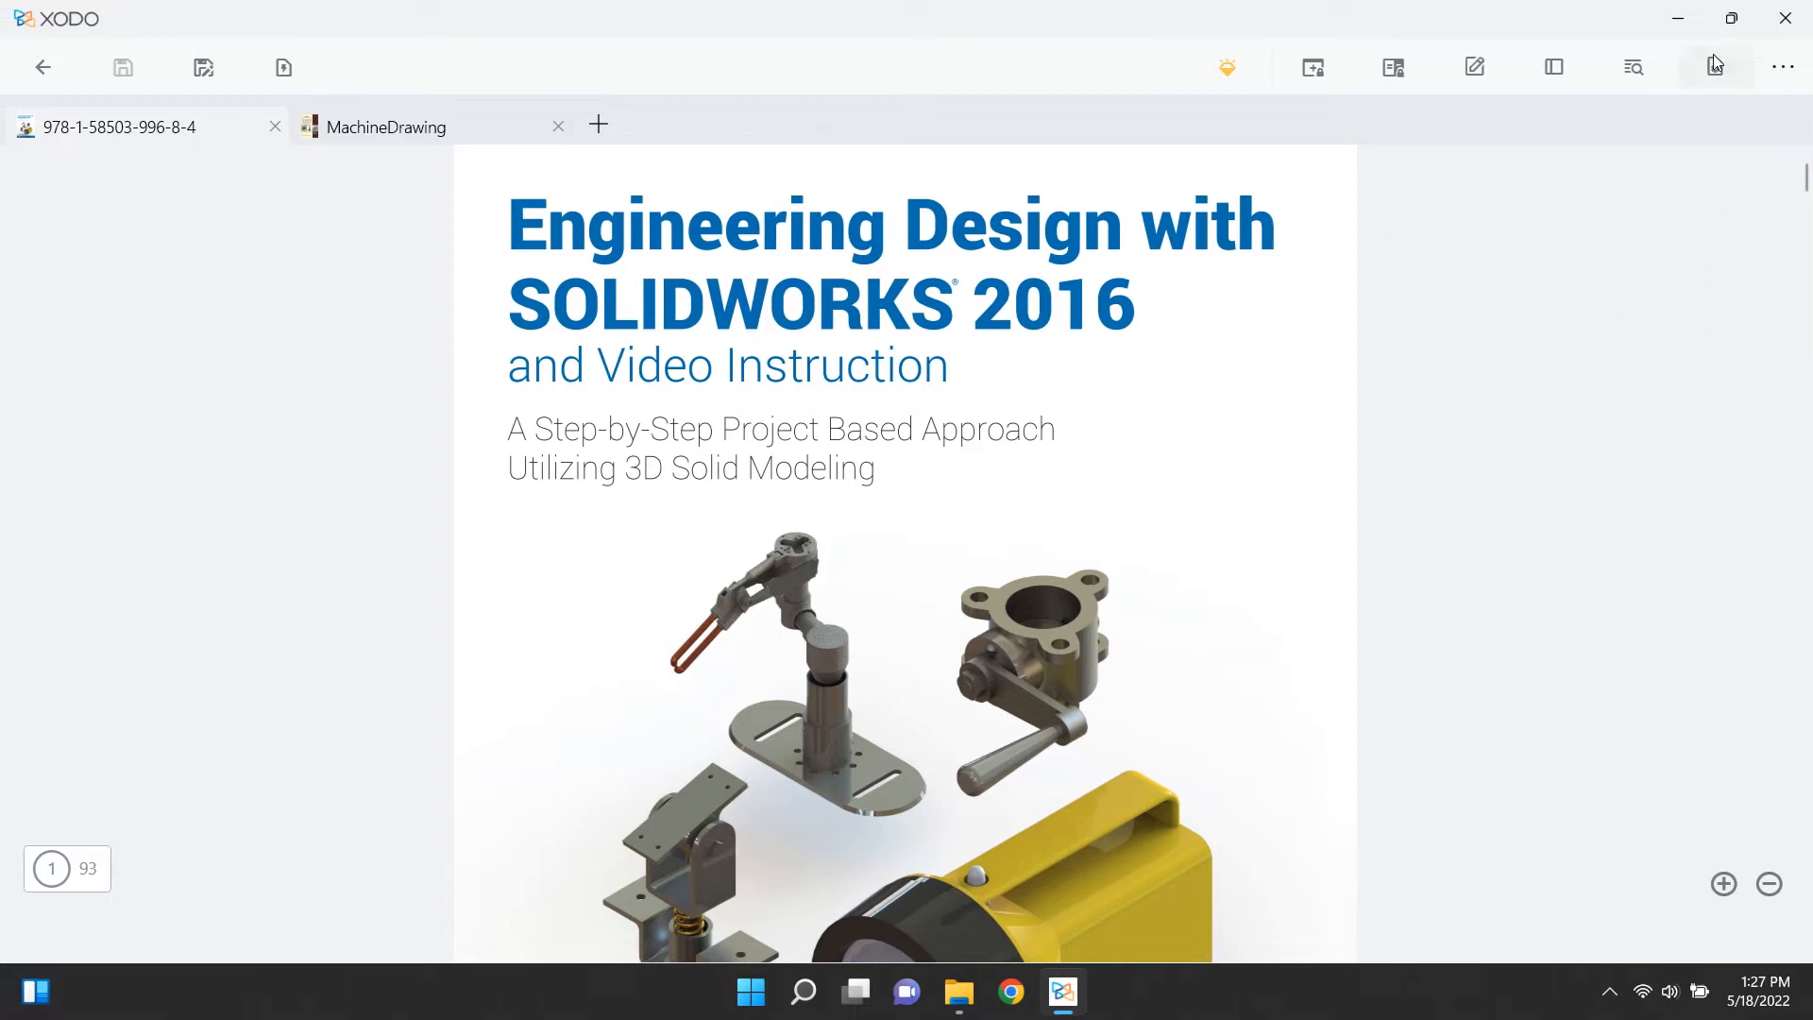
Step: Switch the SOLIDWORKS 2016 book to the dark color mode and inspect the GUIDE SUPPORT drawing on page 3
left_click(1714, 64)
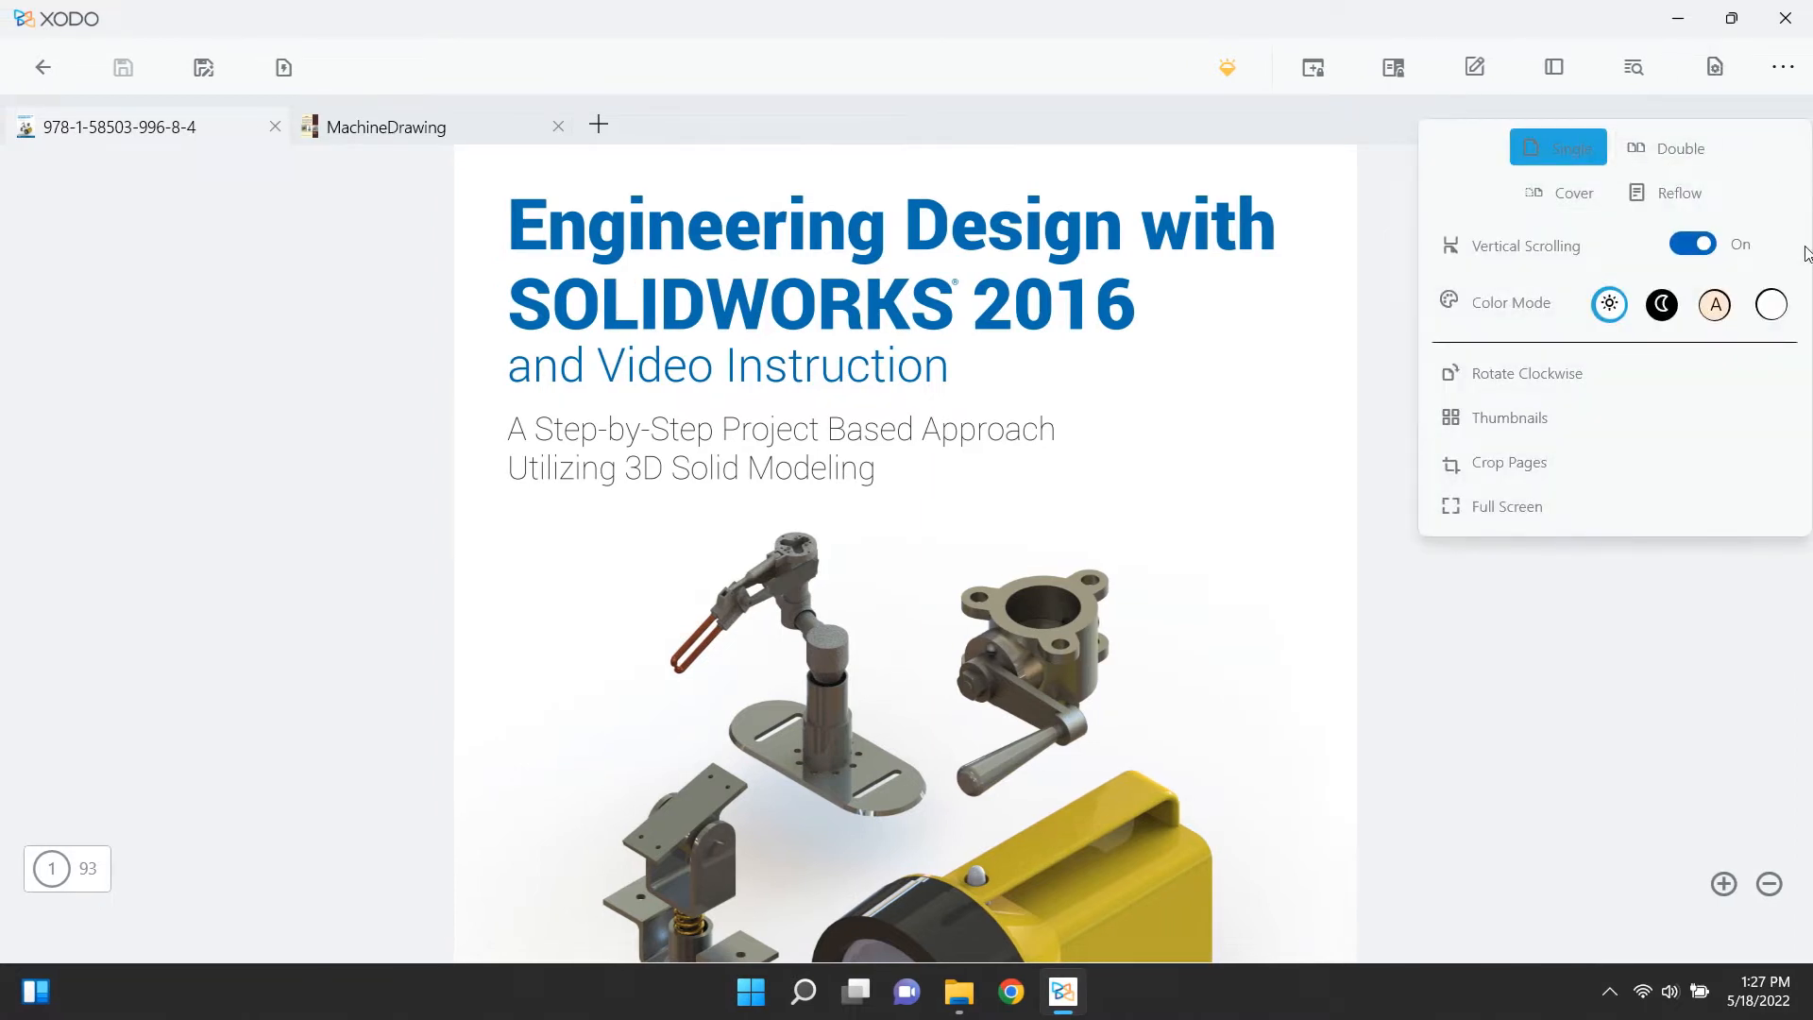
left_click(1663, 304)
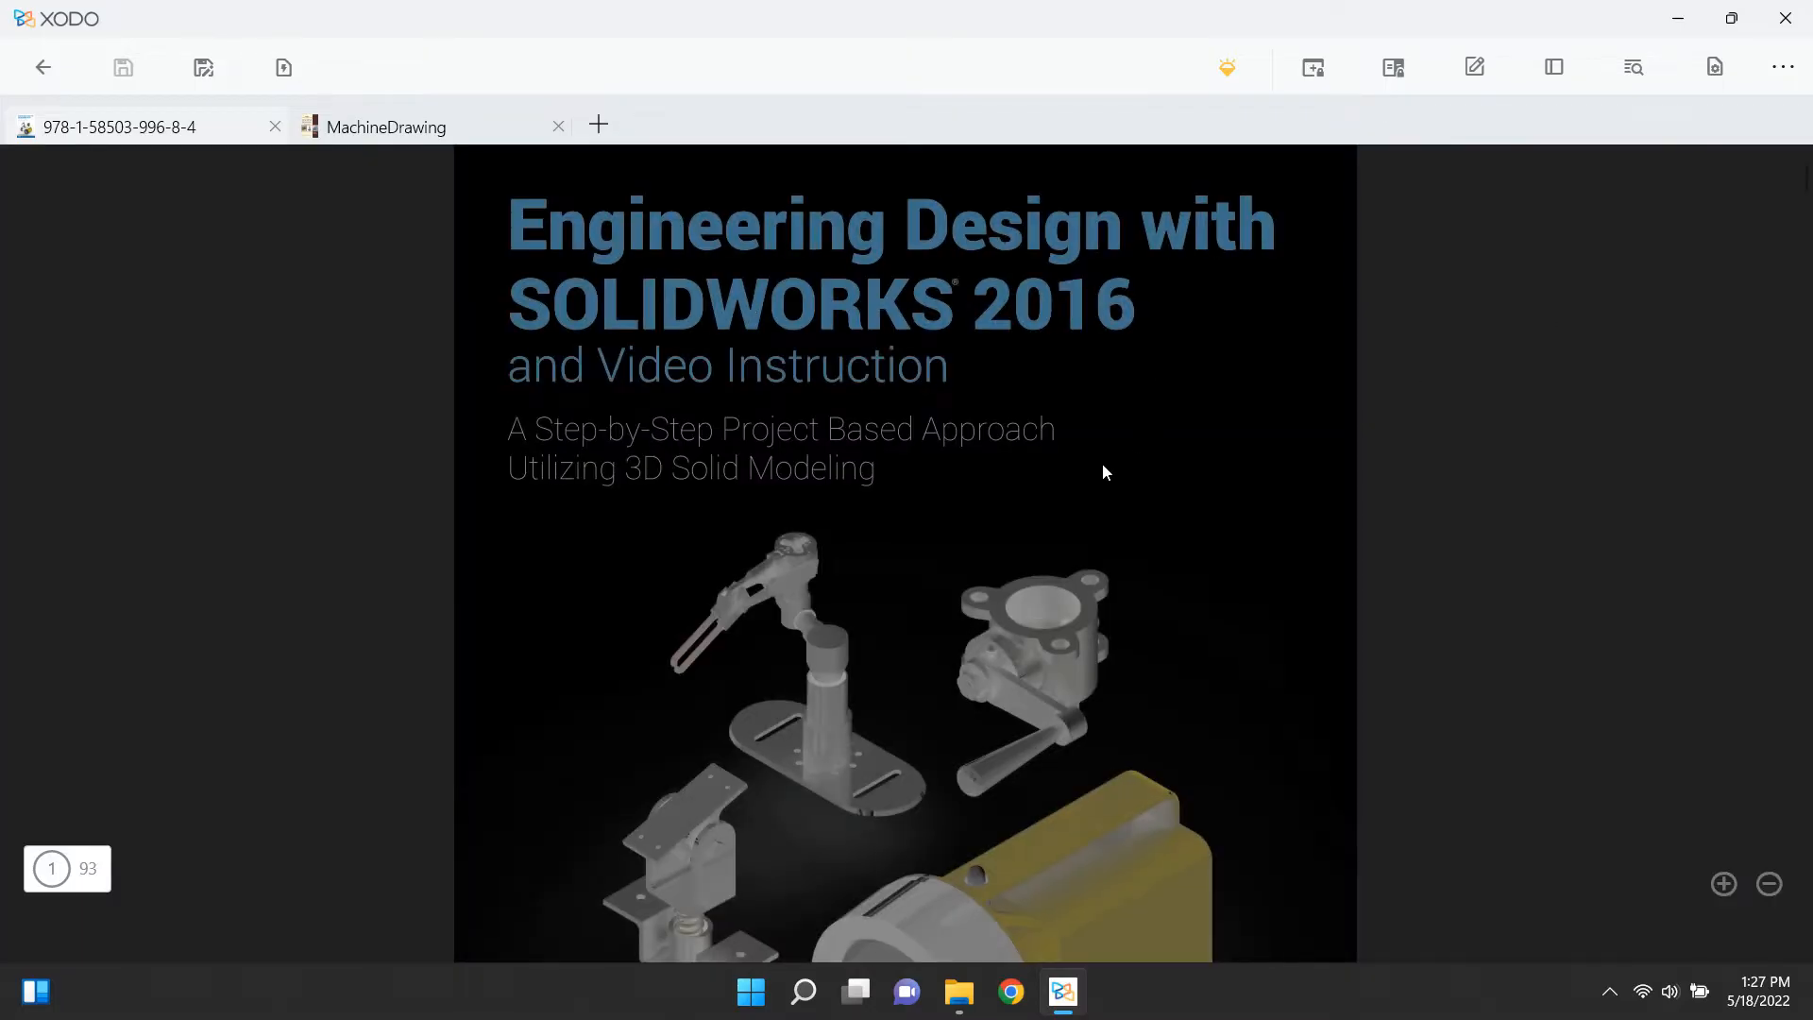
scroll(1105, 469, "down", 3)
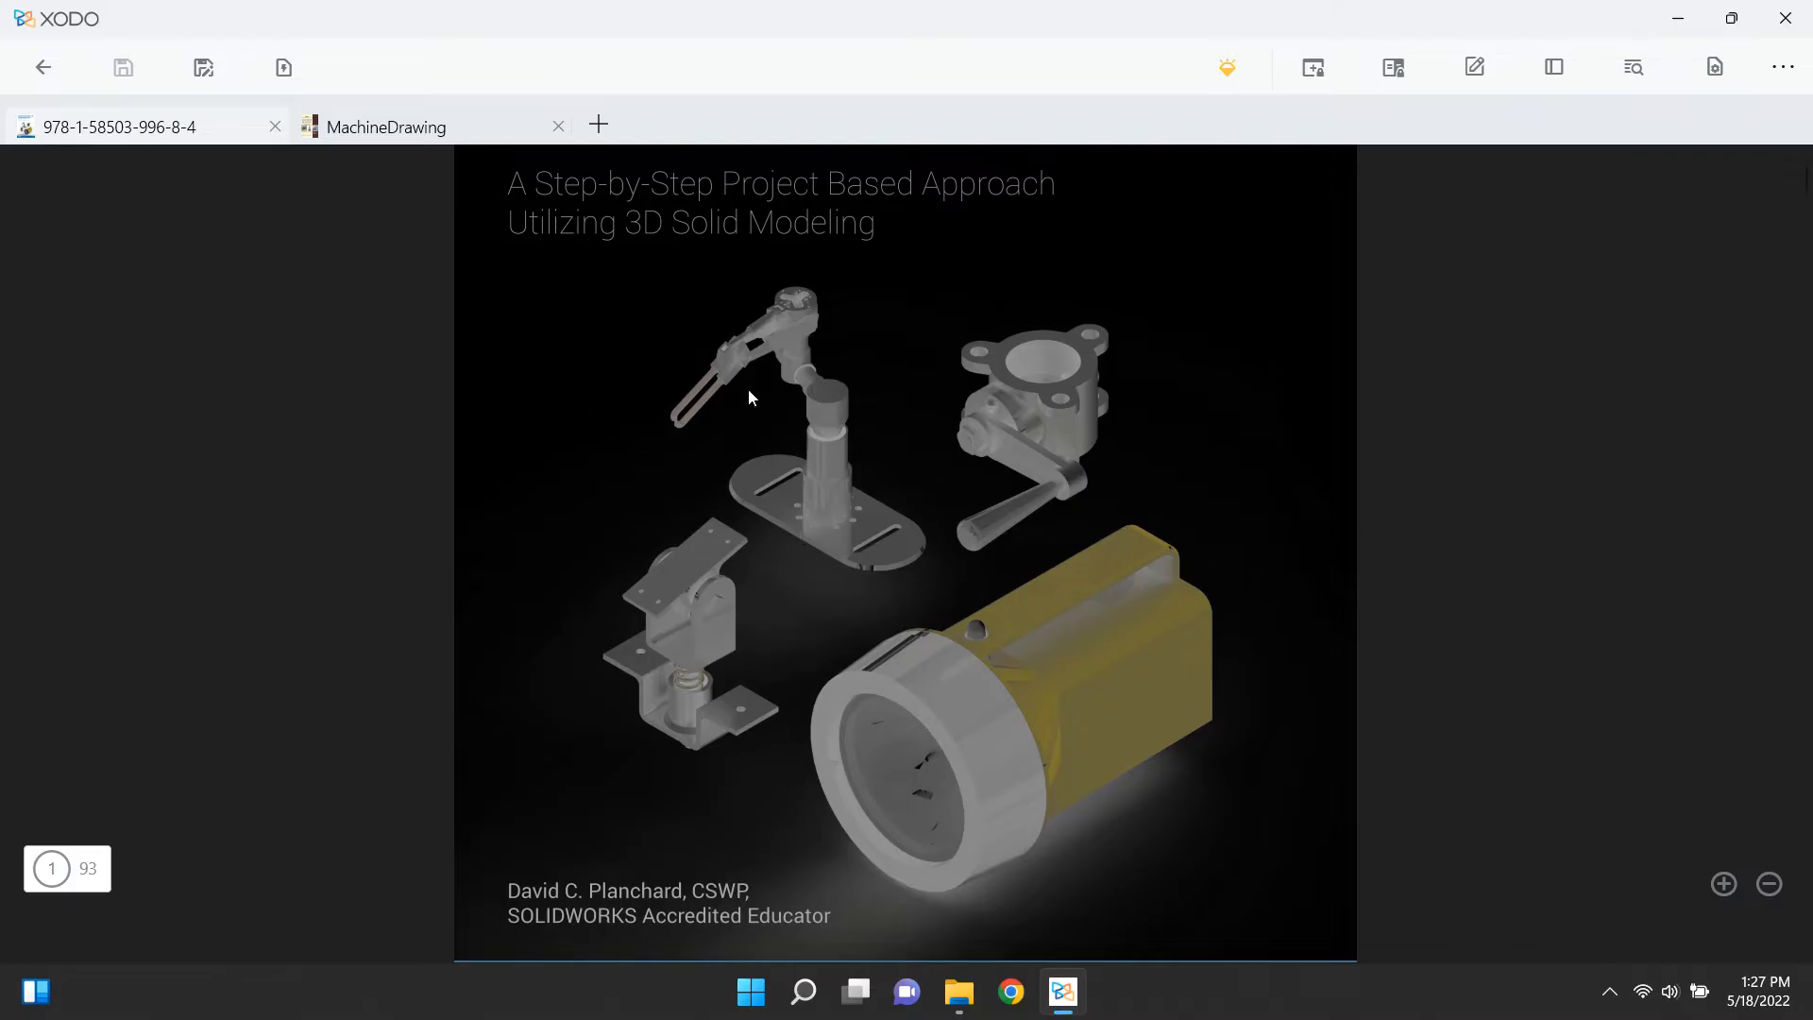
scroll(1335, 478, "down", 10)
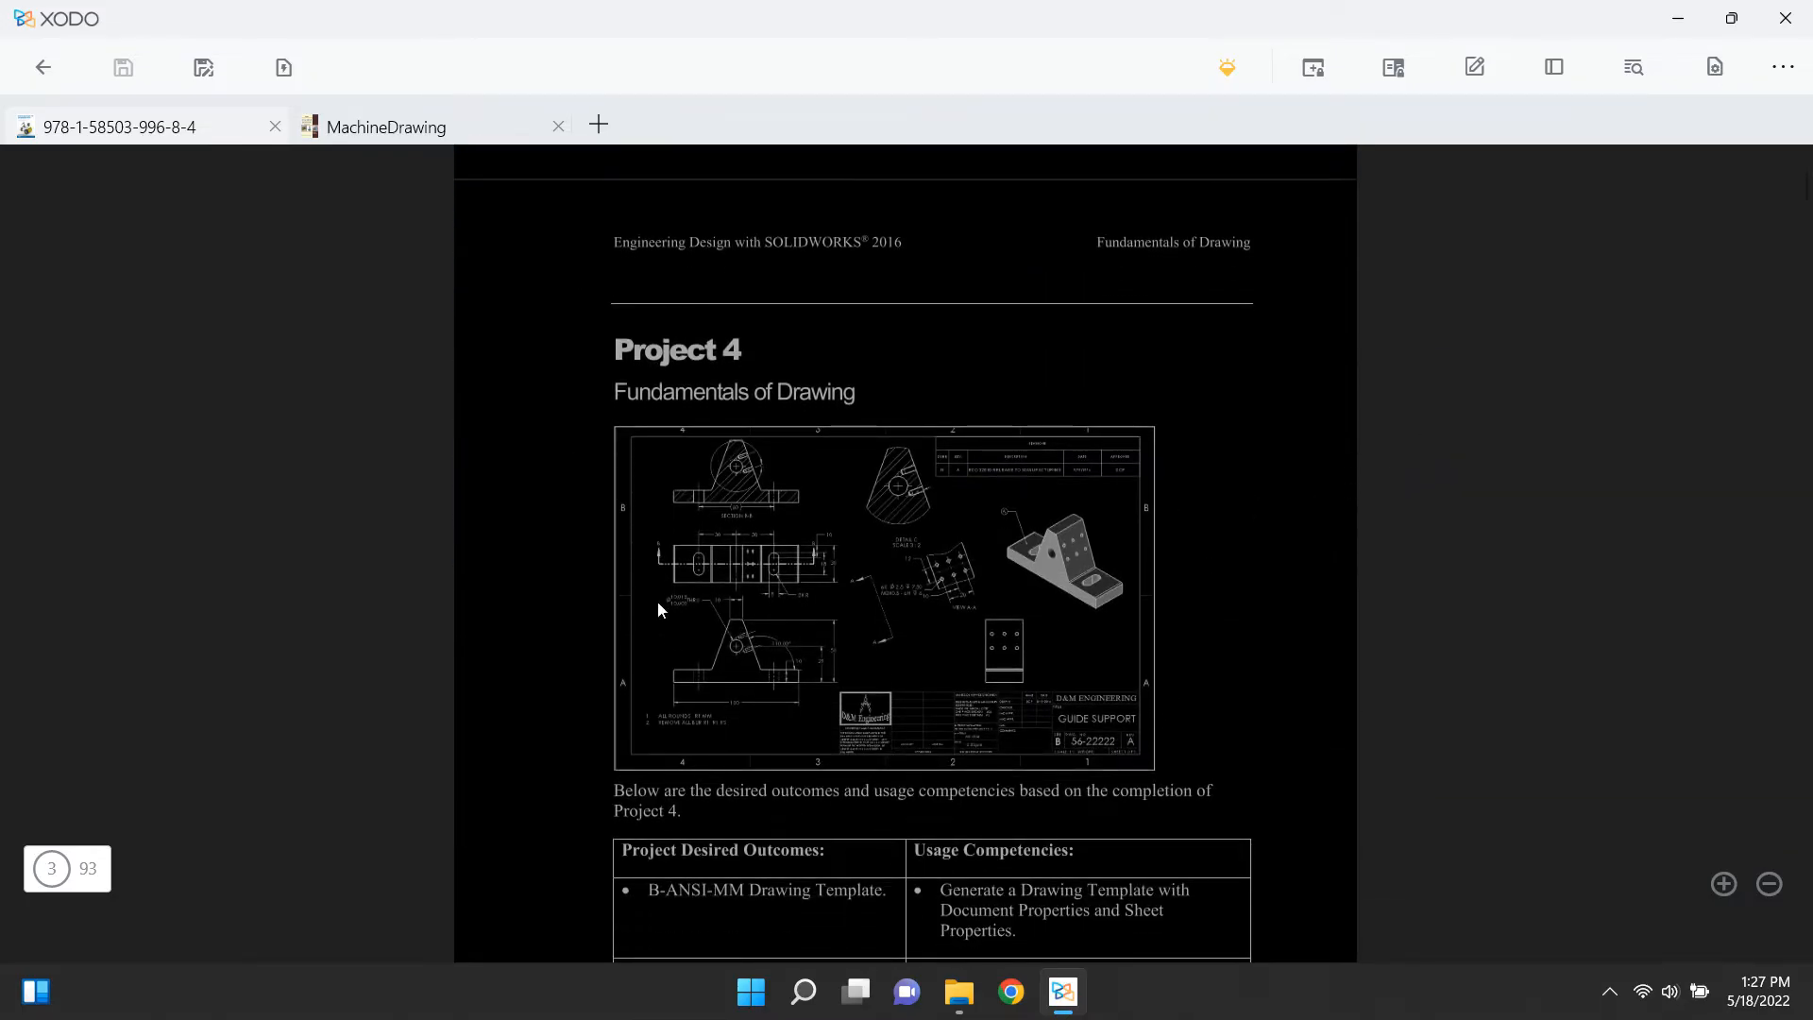
scroll(659, 613, "down", 2)
scroll(1061, 480, "up", 6, "ctrl")
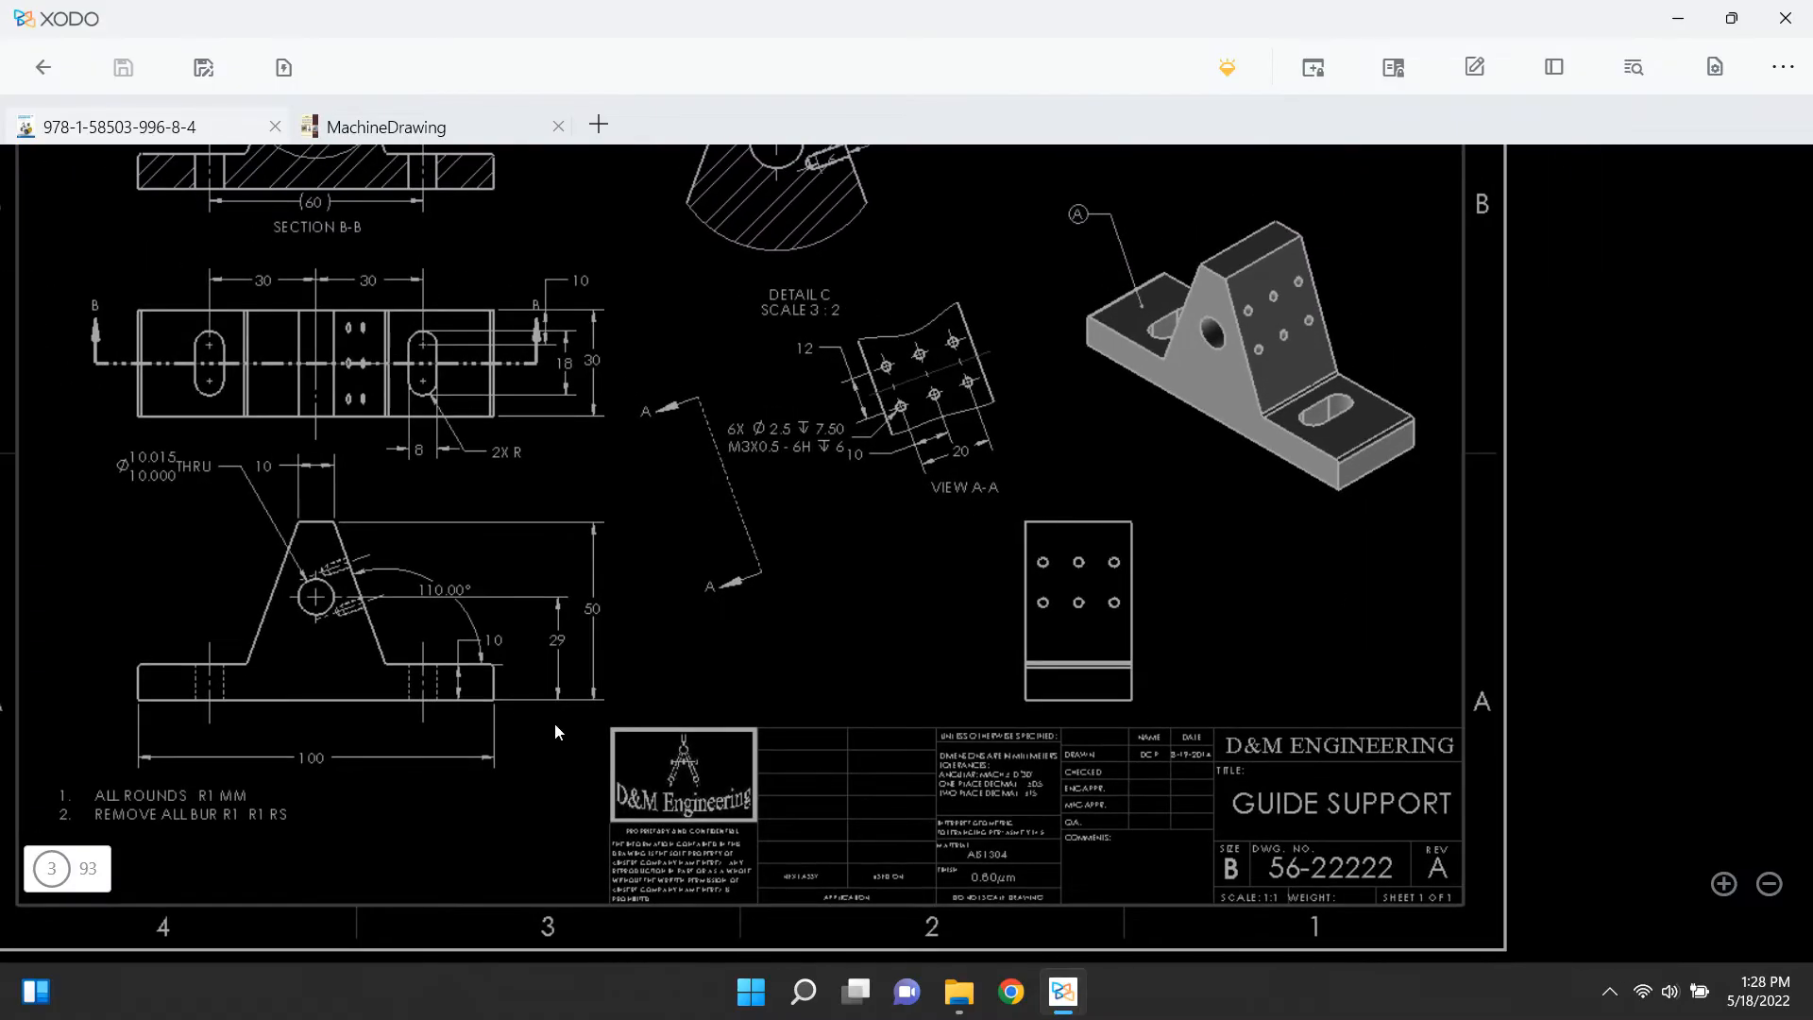
left_click_drag(1034, 359, 1065, 487)
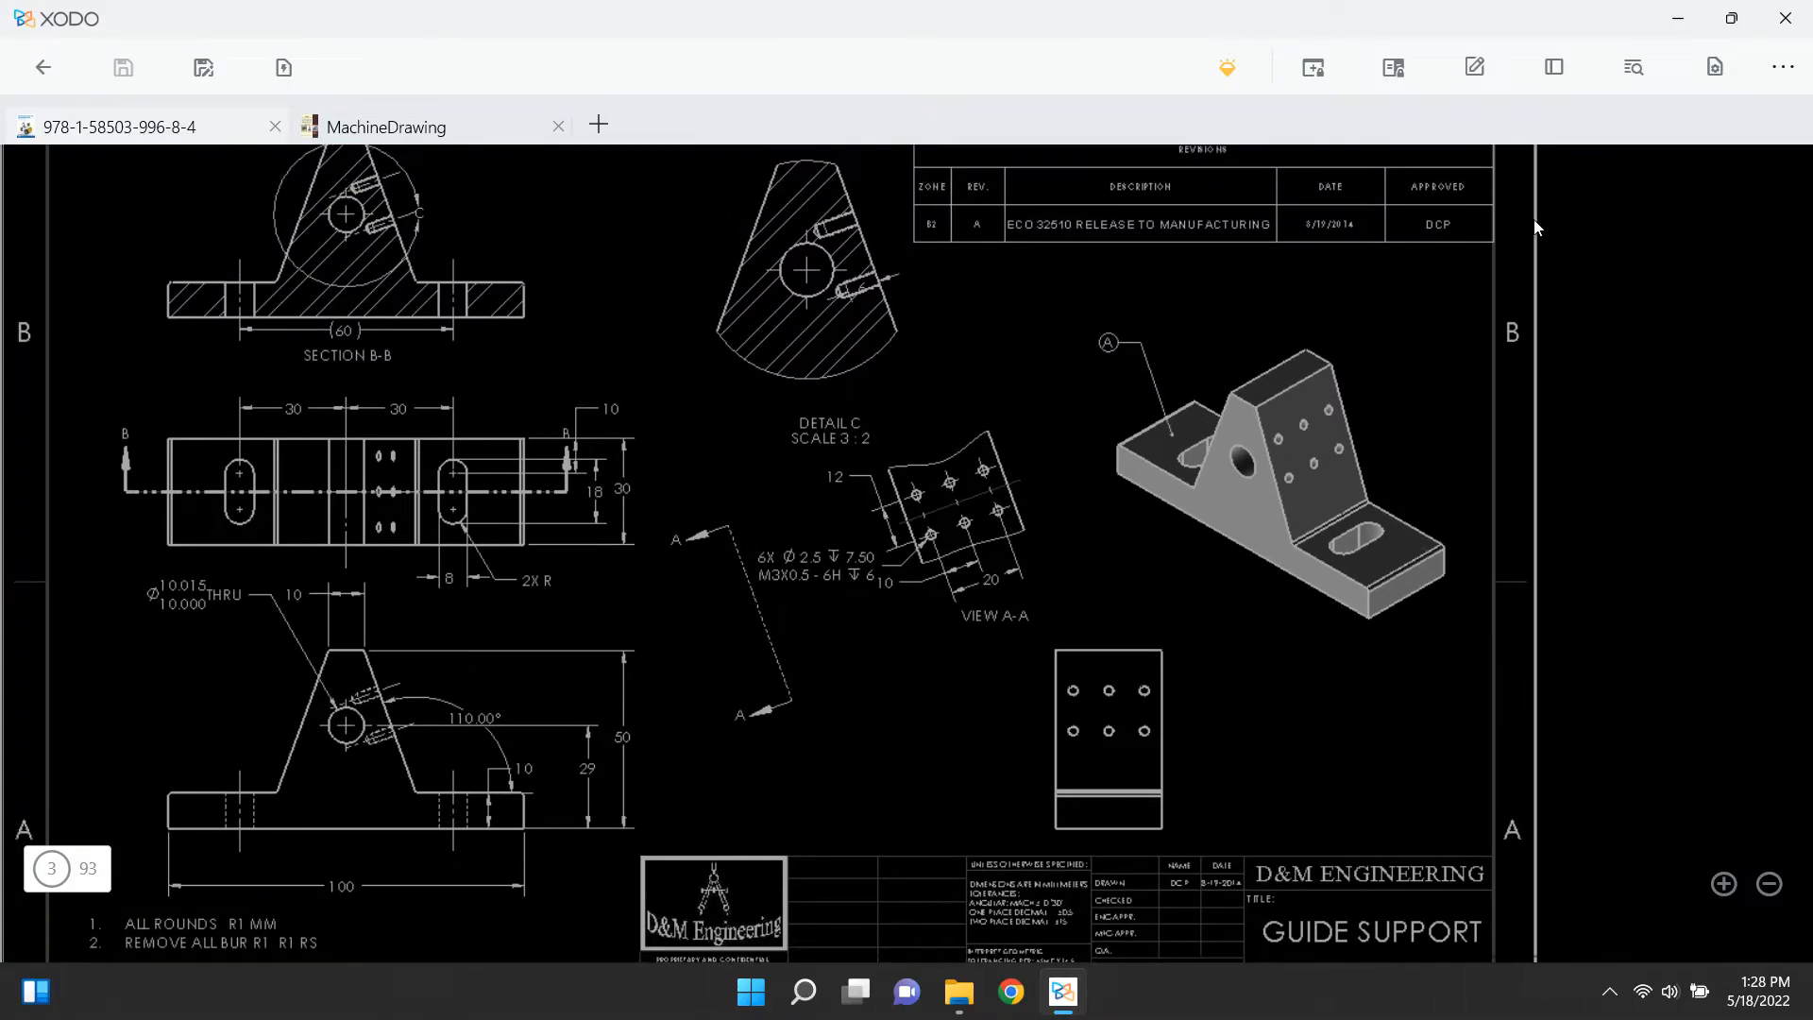
Step: Set the document's color mode back to light
left_click(1716, 63)
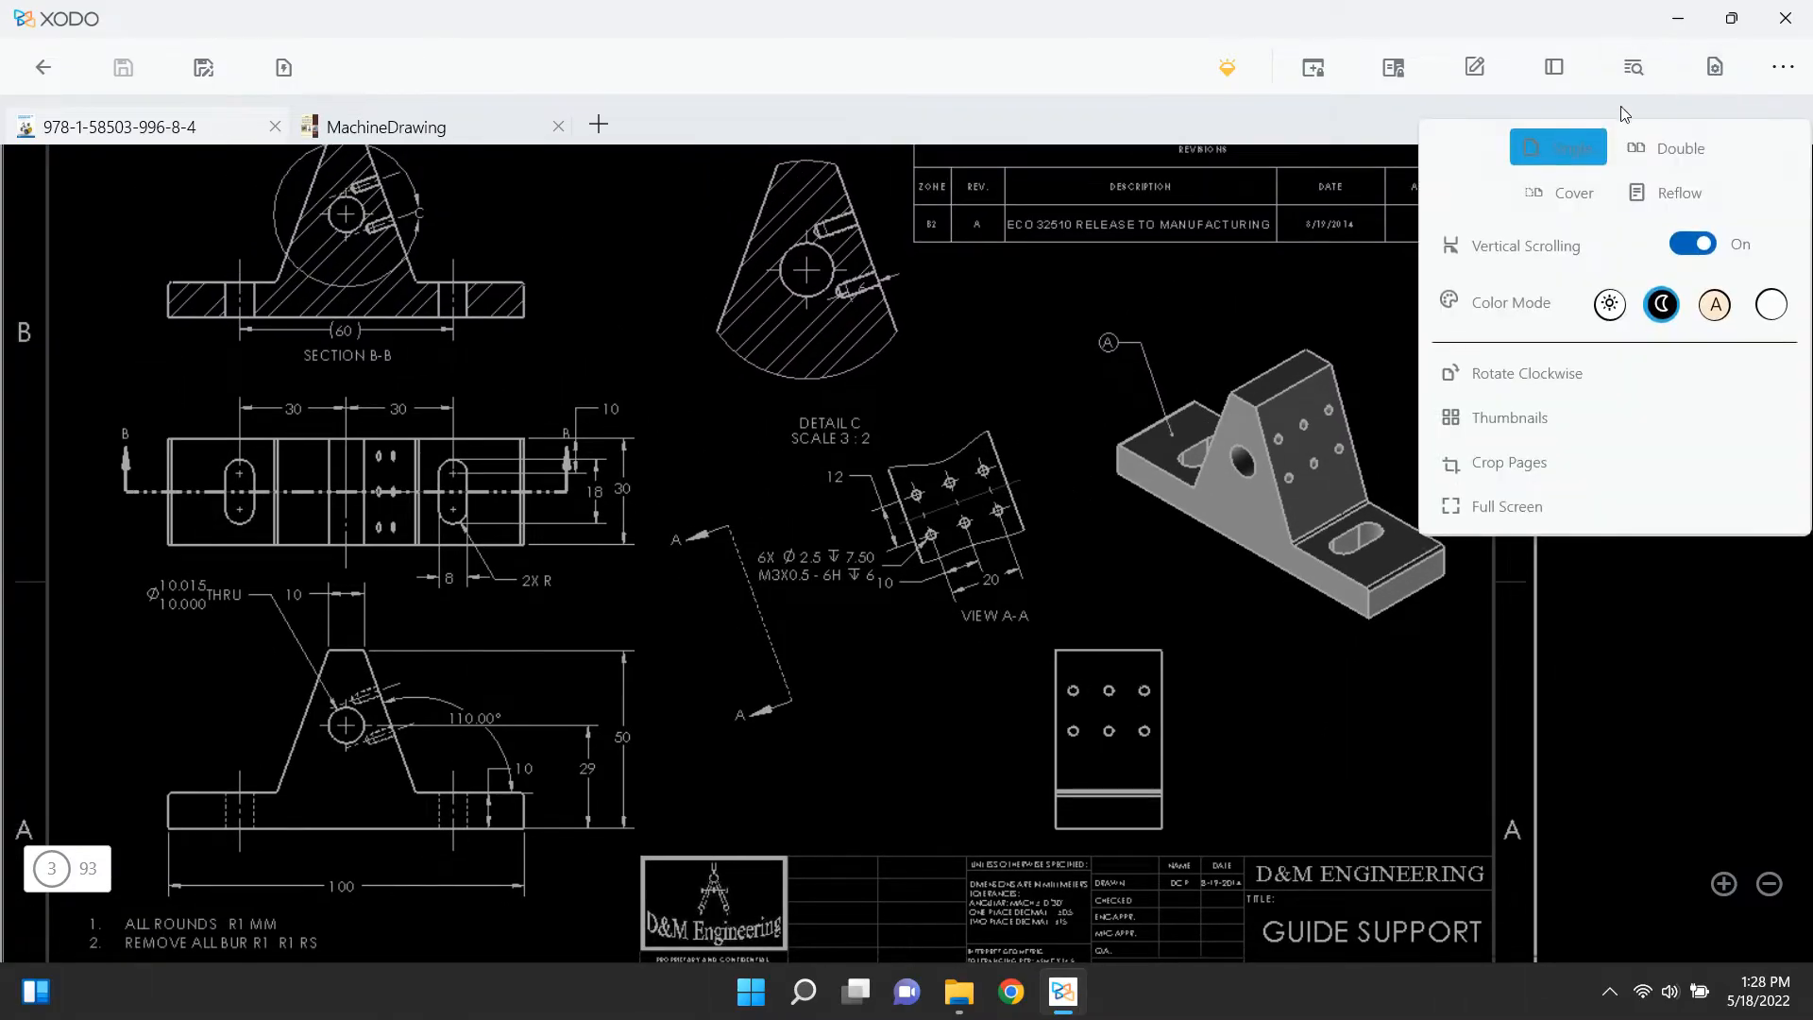
left_click(1618, 310)
scroll(1252, 361, "down", 5, "ctrl")
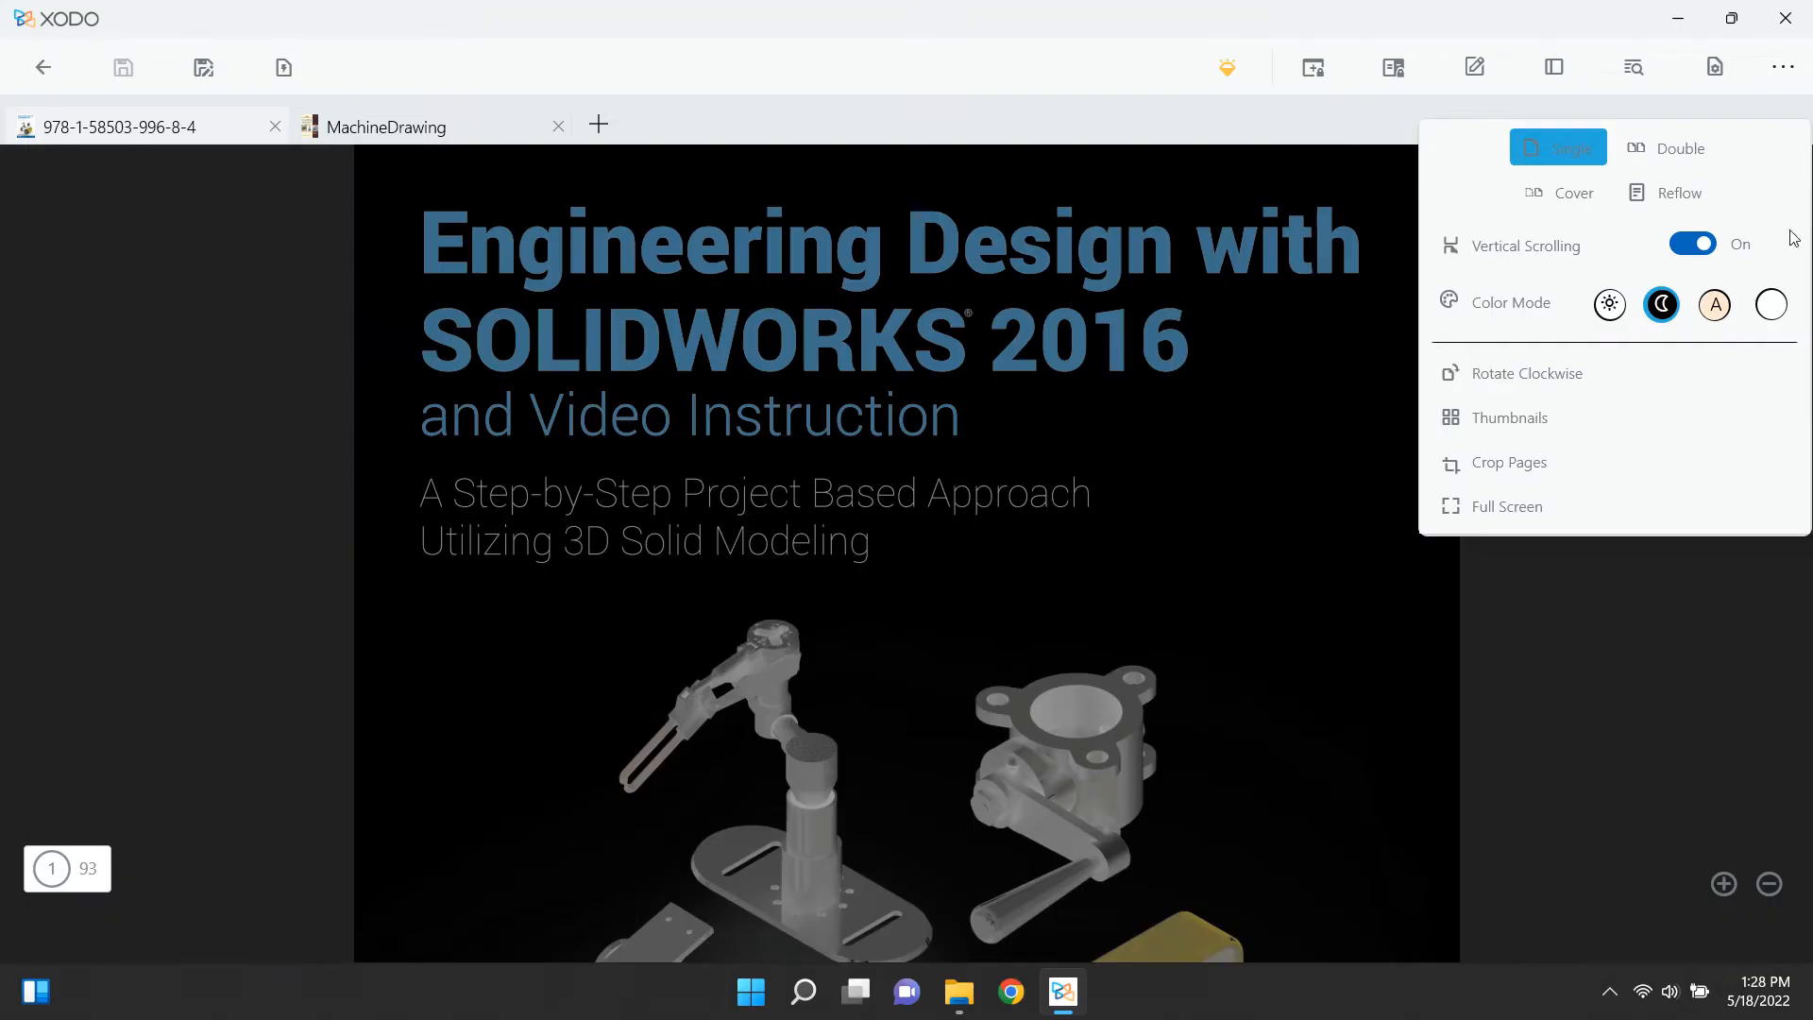
Step: Apply the sepia color mode and check how the pages look down to the Project 4 drawing
left_click(1715, 304)
scroll(1267, 269, "down", 5)
scroll(1266, 274, "down", 10)
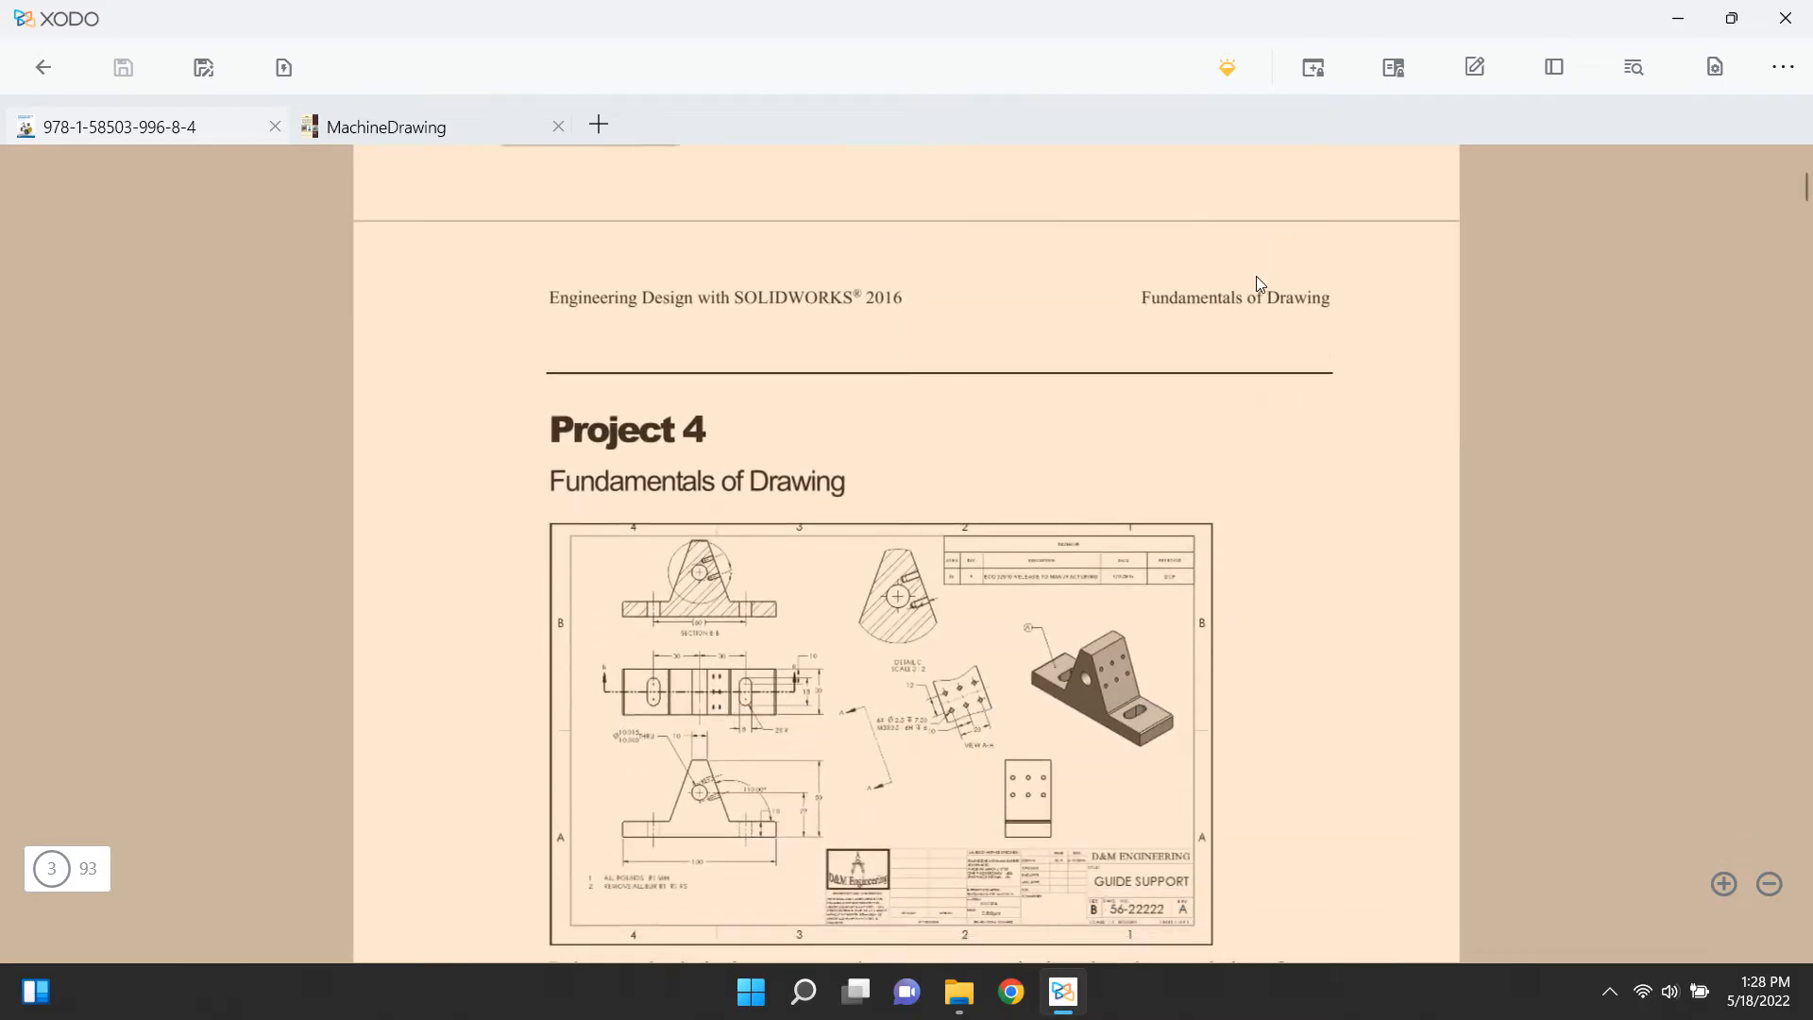
scroll(1265, 274, "up", 15)
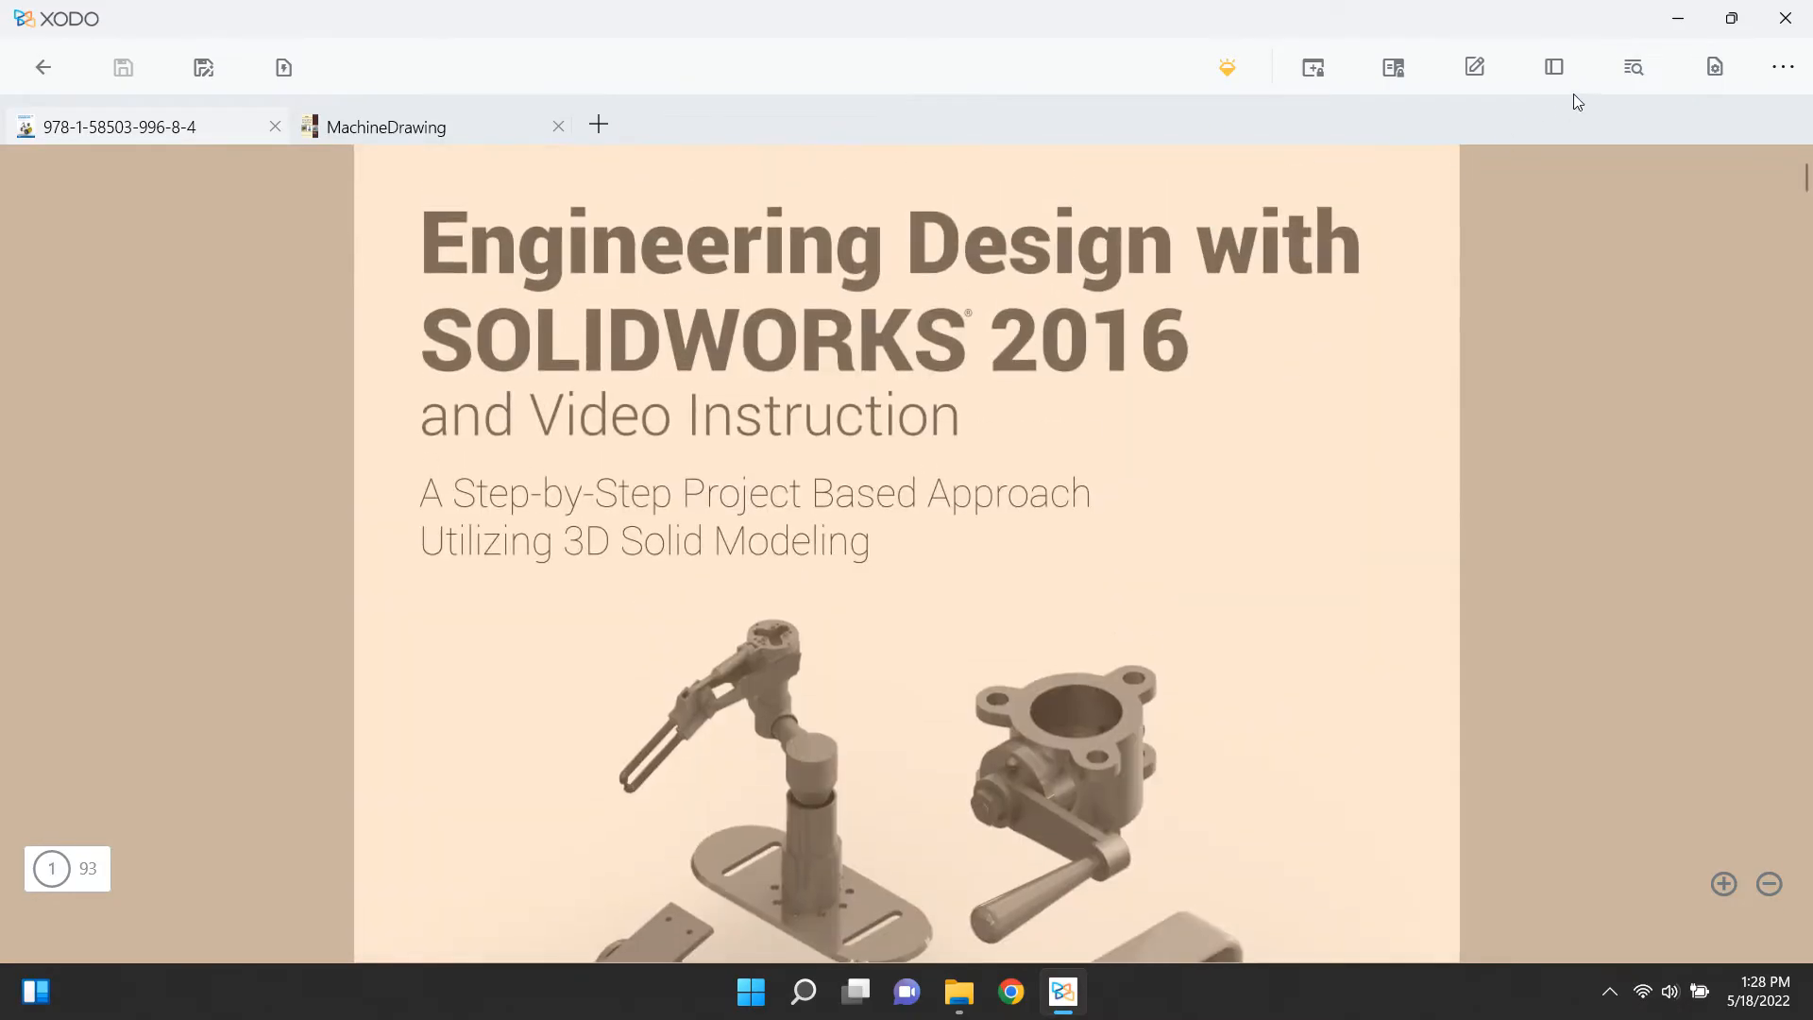
Step: Apply a custom color mode with black text on a light blue background and check the pages
left_click(1705, 82)
left_click(1768, 304)
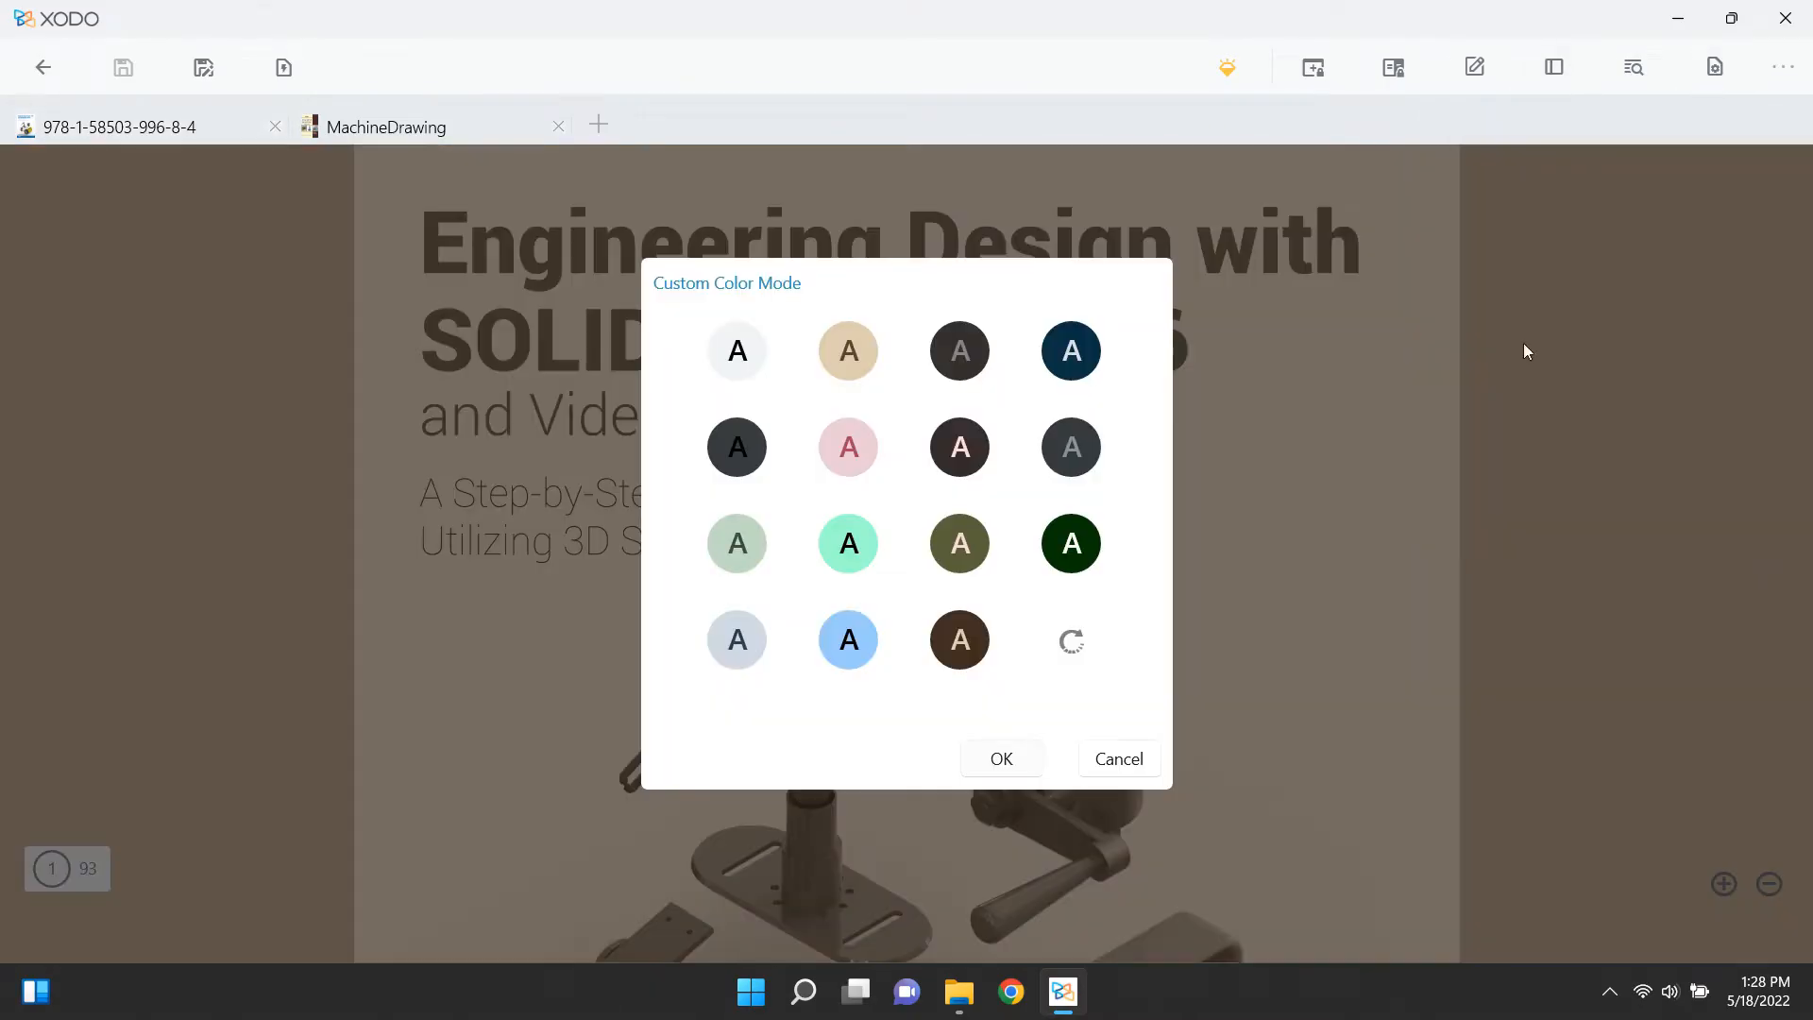
left_click(871, 646)
left_click(1009, 760)
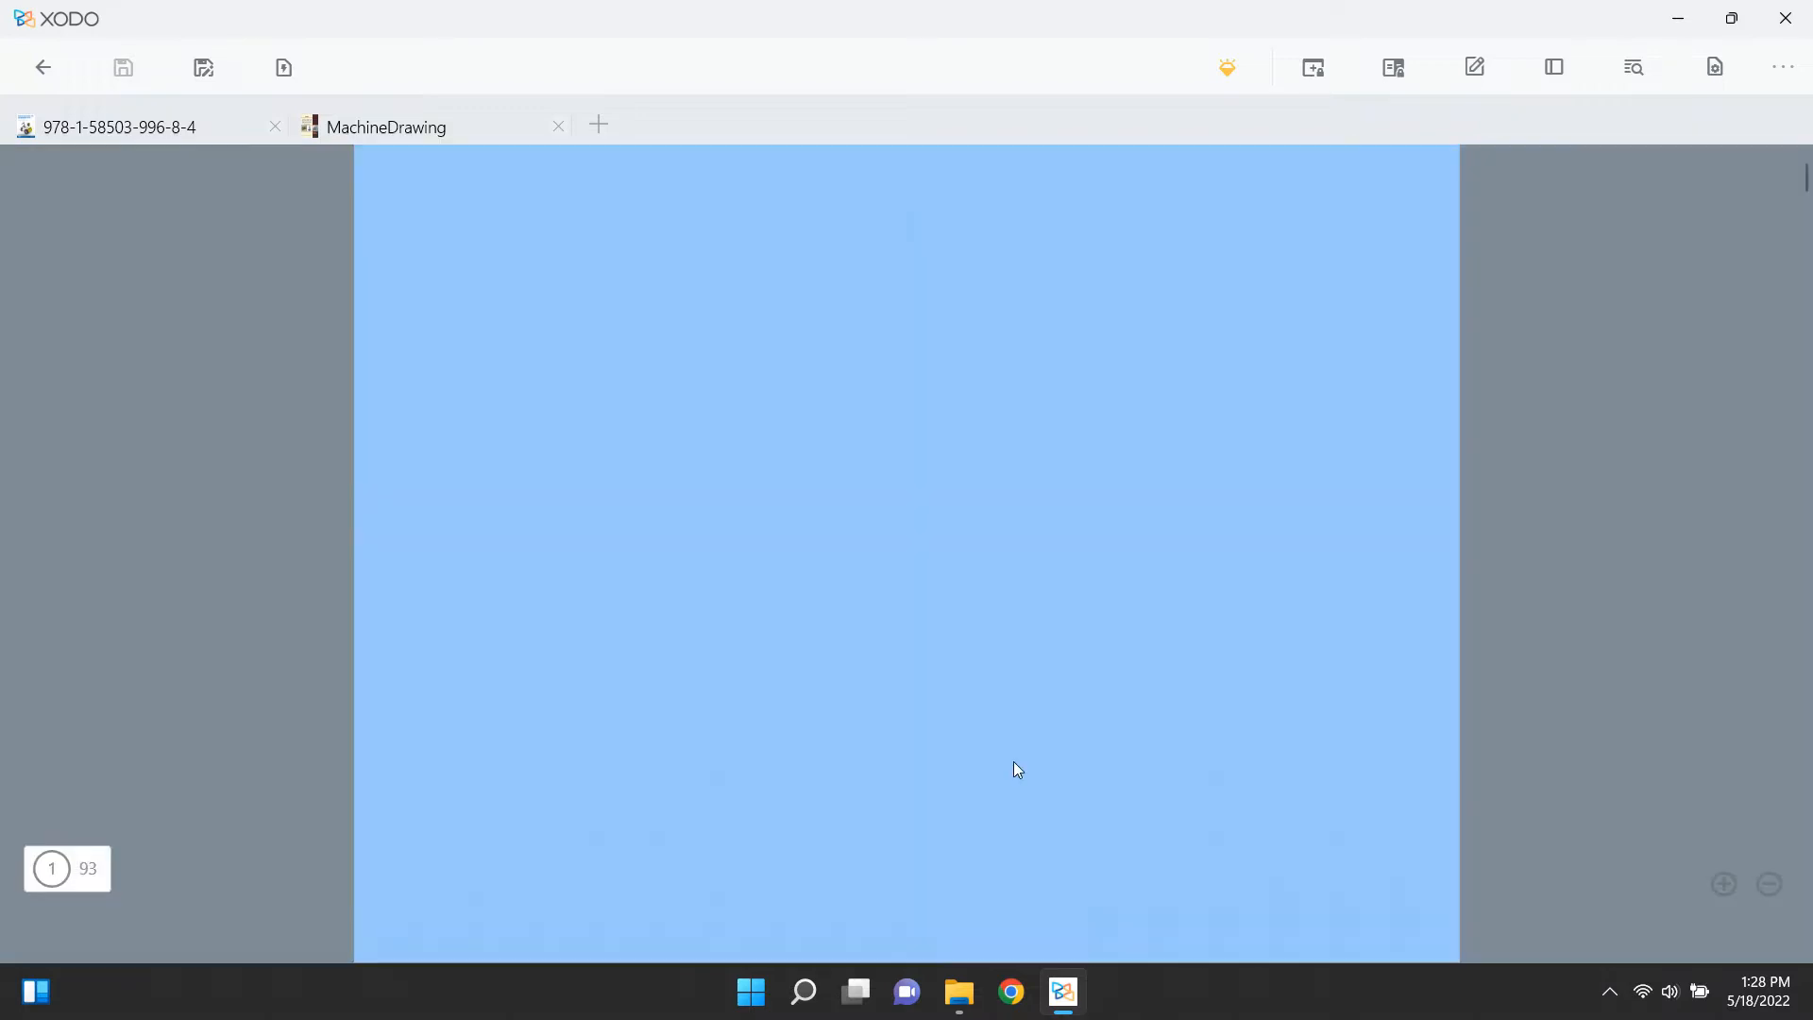
scroll(1275, 474, "down", 5)
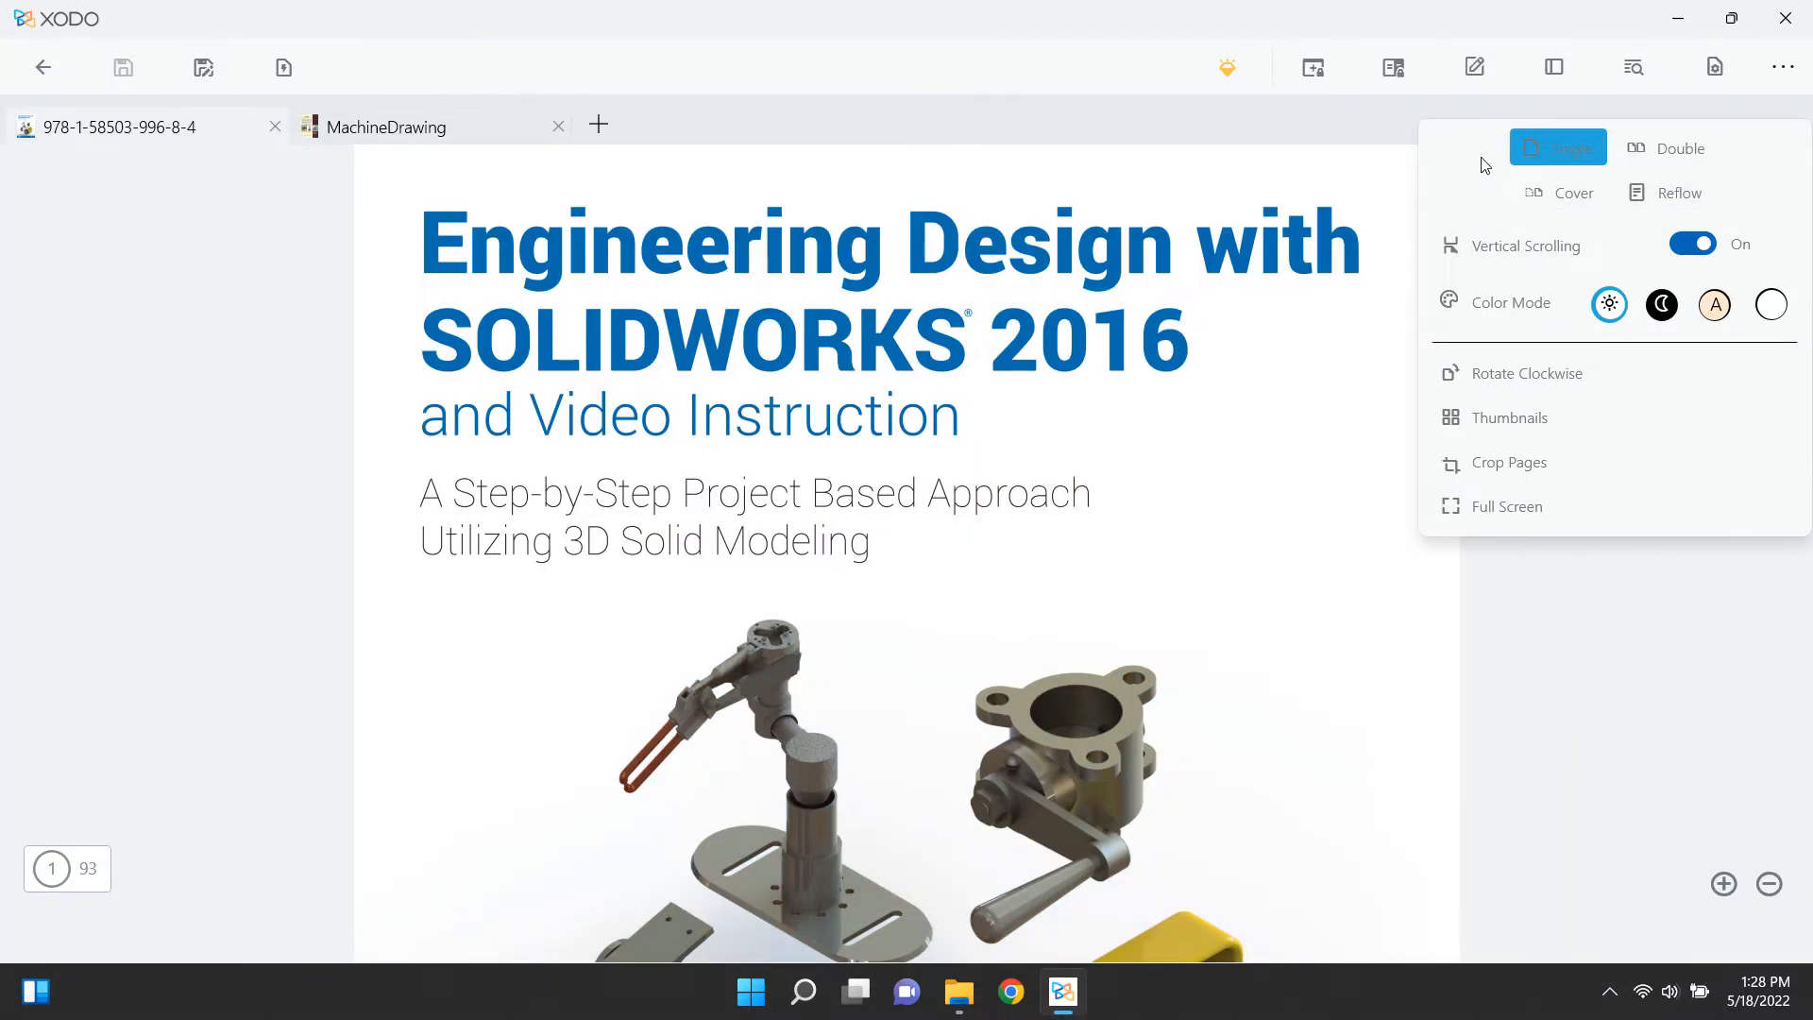
Step: Change the page layout to Double and browse the facing pages
left_click(1671, 148)
scroll(1071, 477, "down", 5)
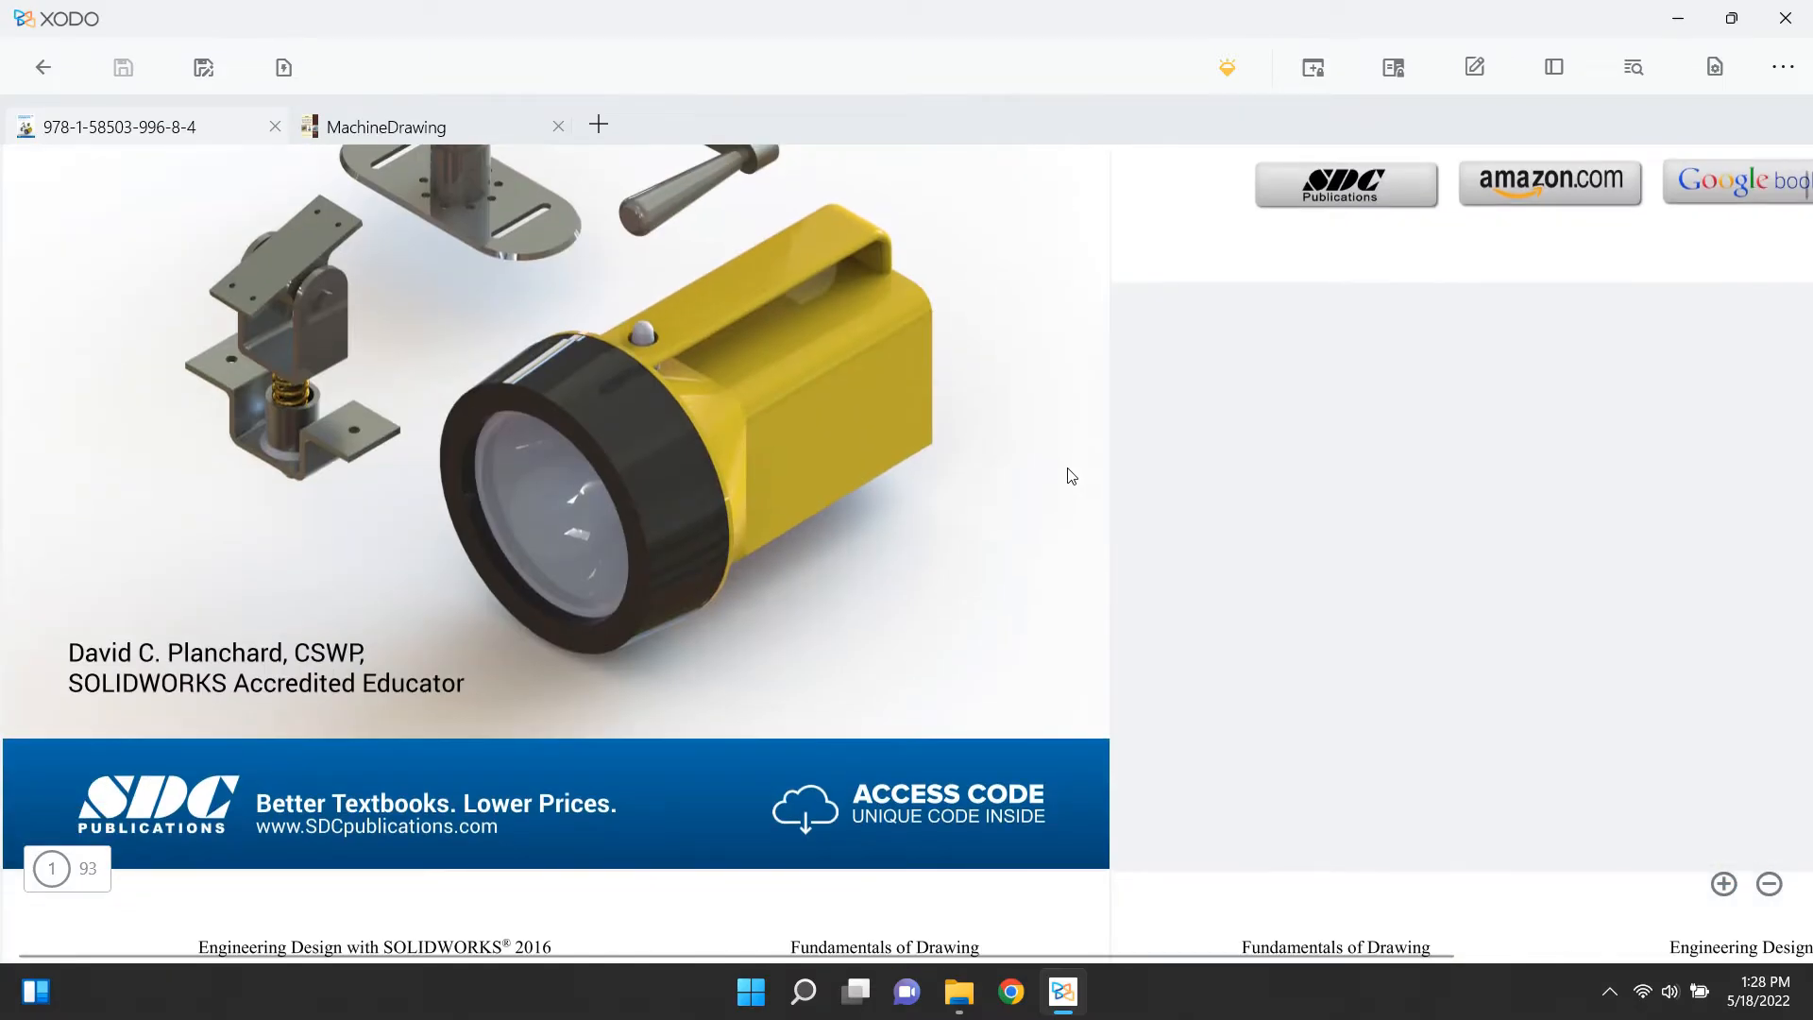
scroll(1070, 476, "down", 2)
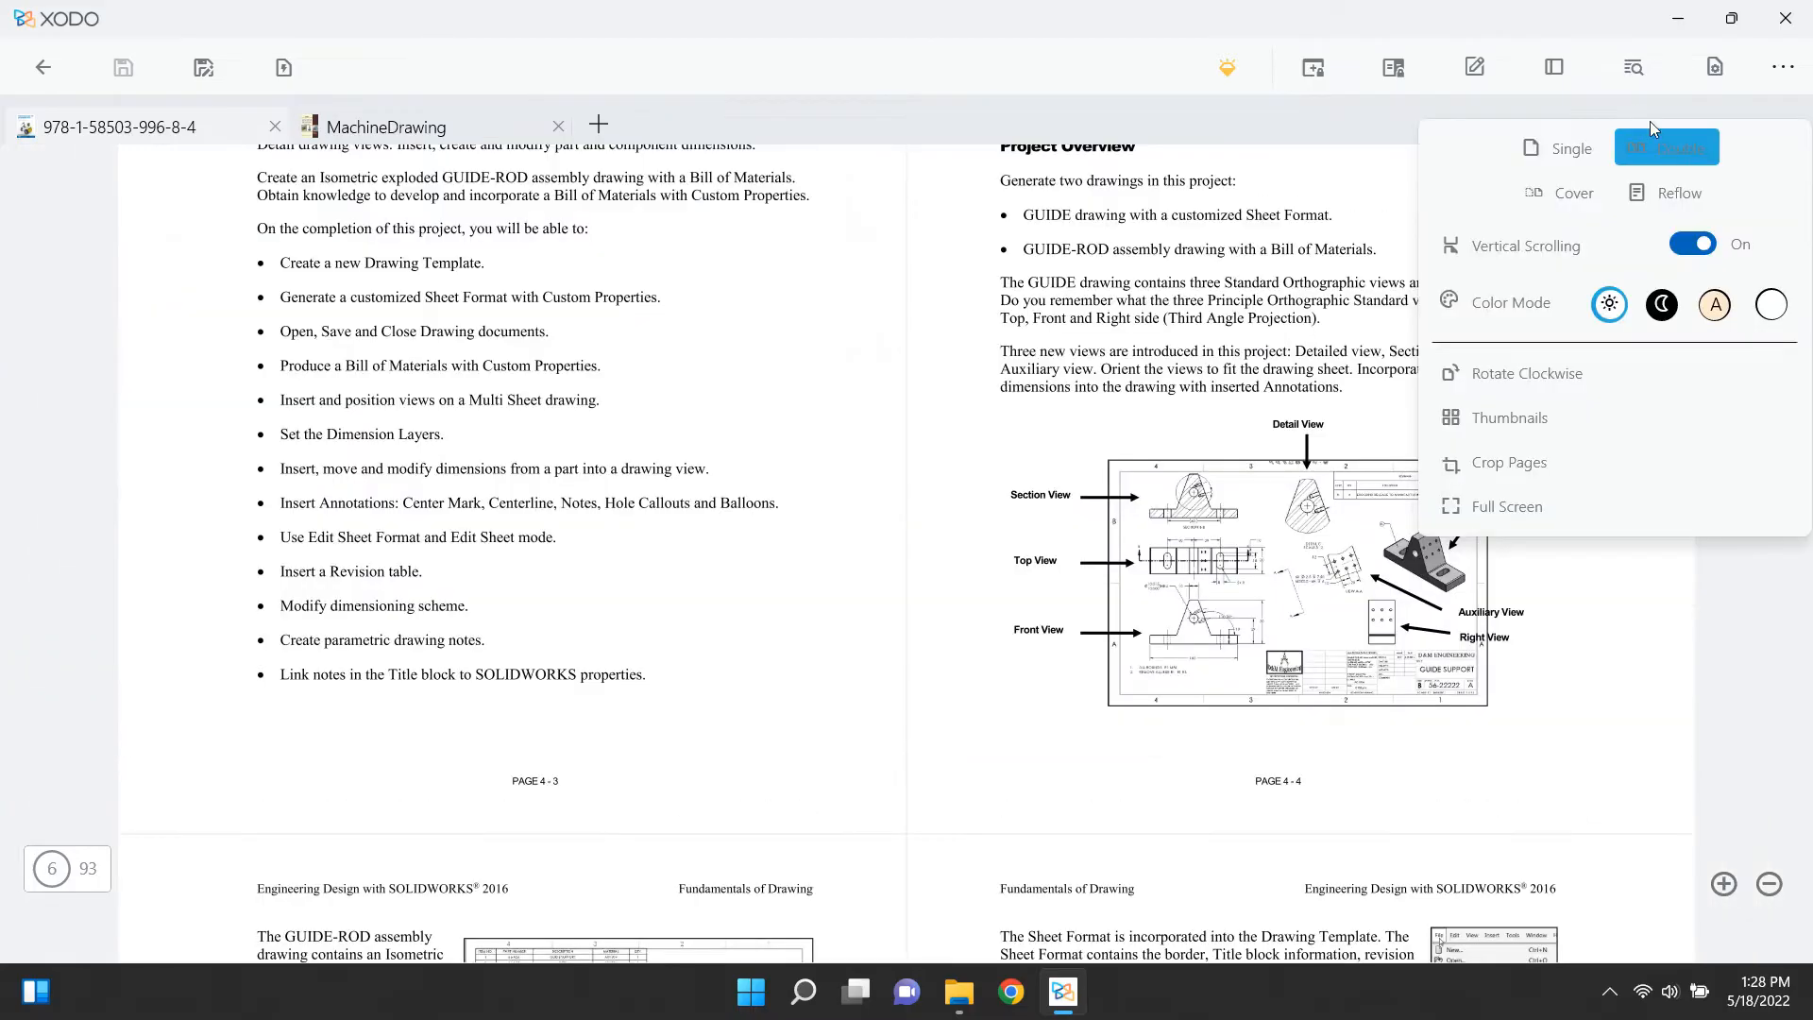
Step: Change the page layout to Reflow, read through the reflowed text pages and try selecting a passage of text
left_click(1670, 199)
scroll(790, 320, "up", 5)
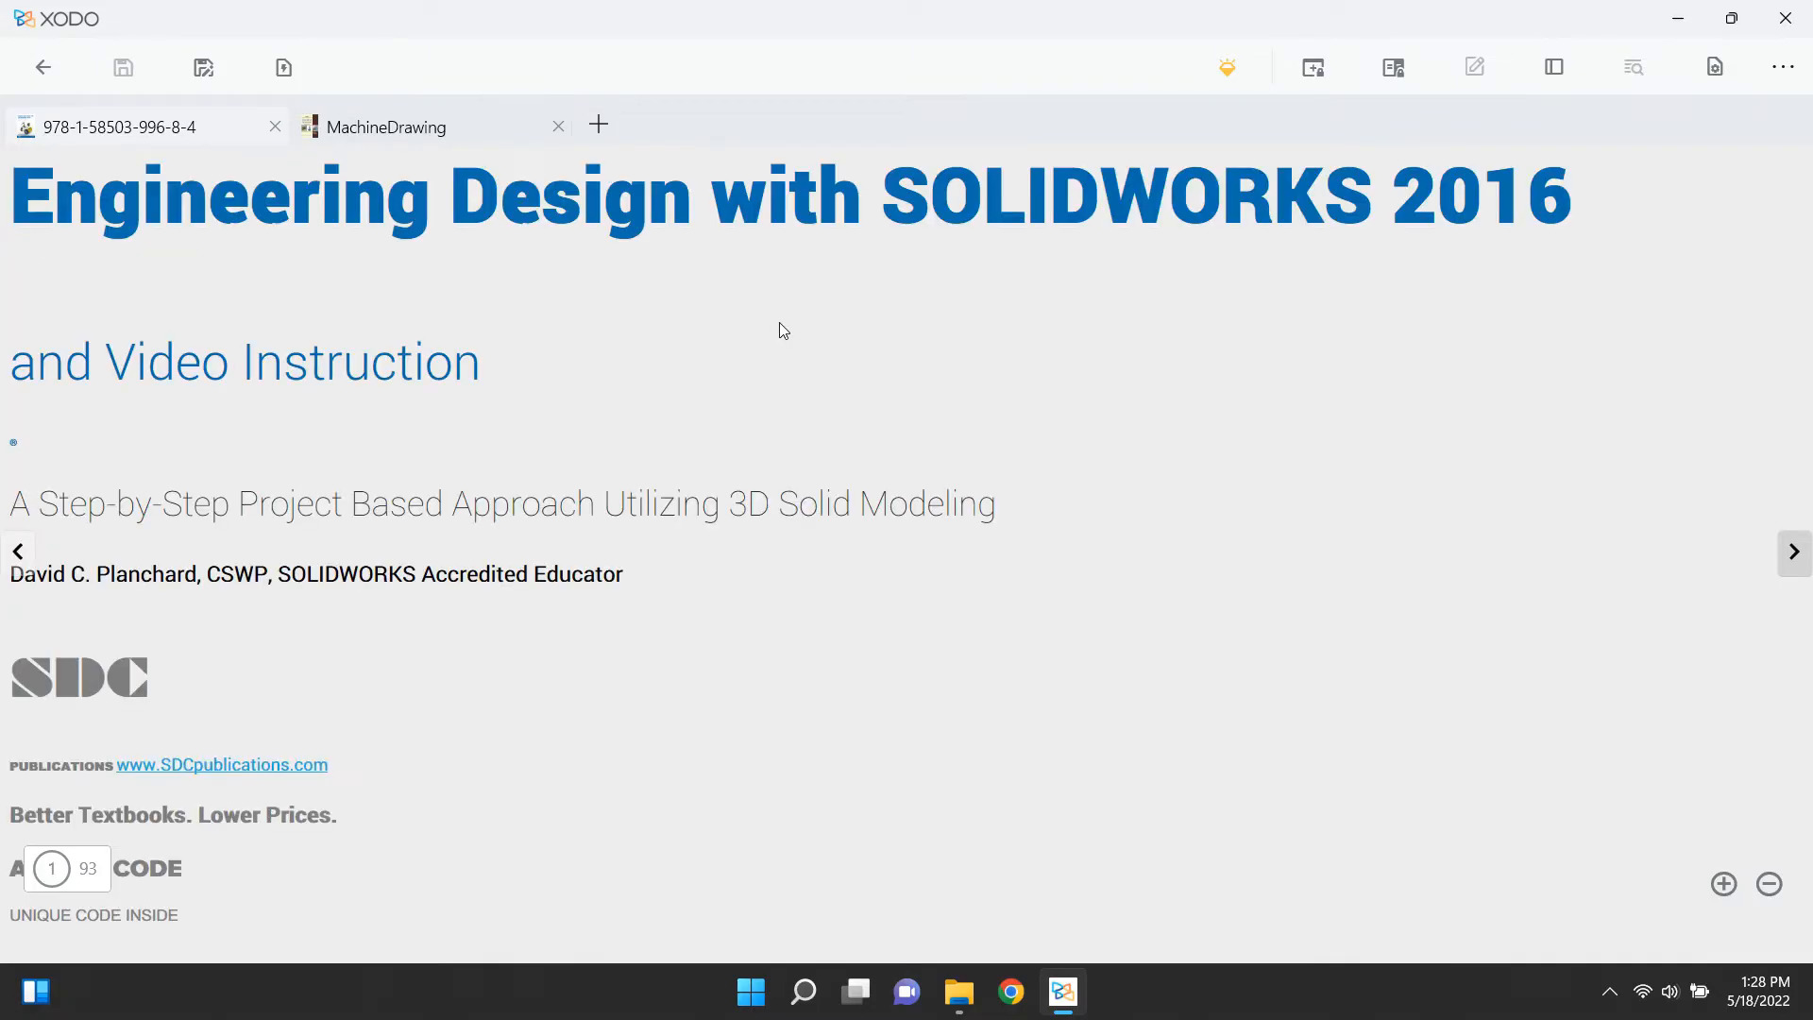
scroll(780, 328, "down", 5)
scroll(791, 354, "down", 3)
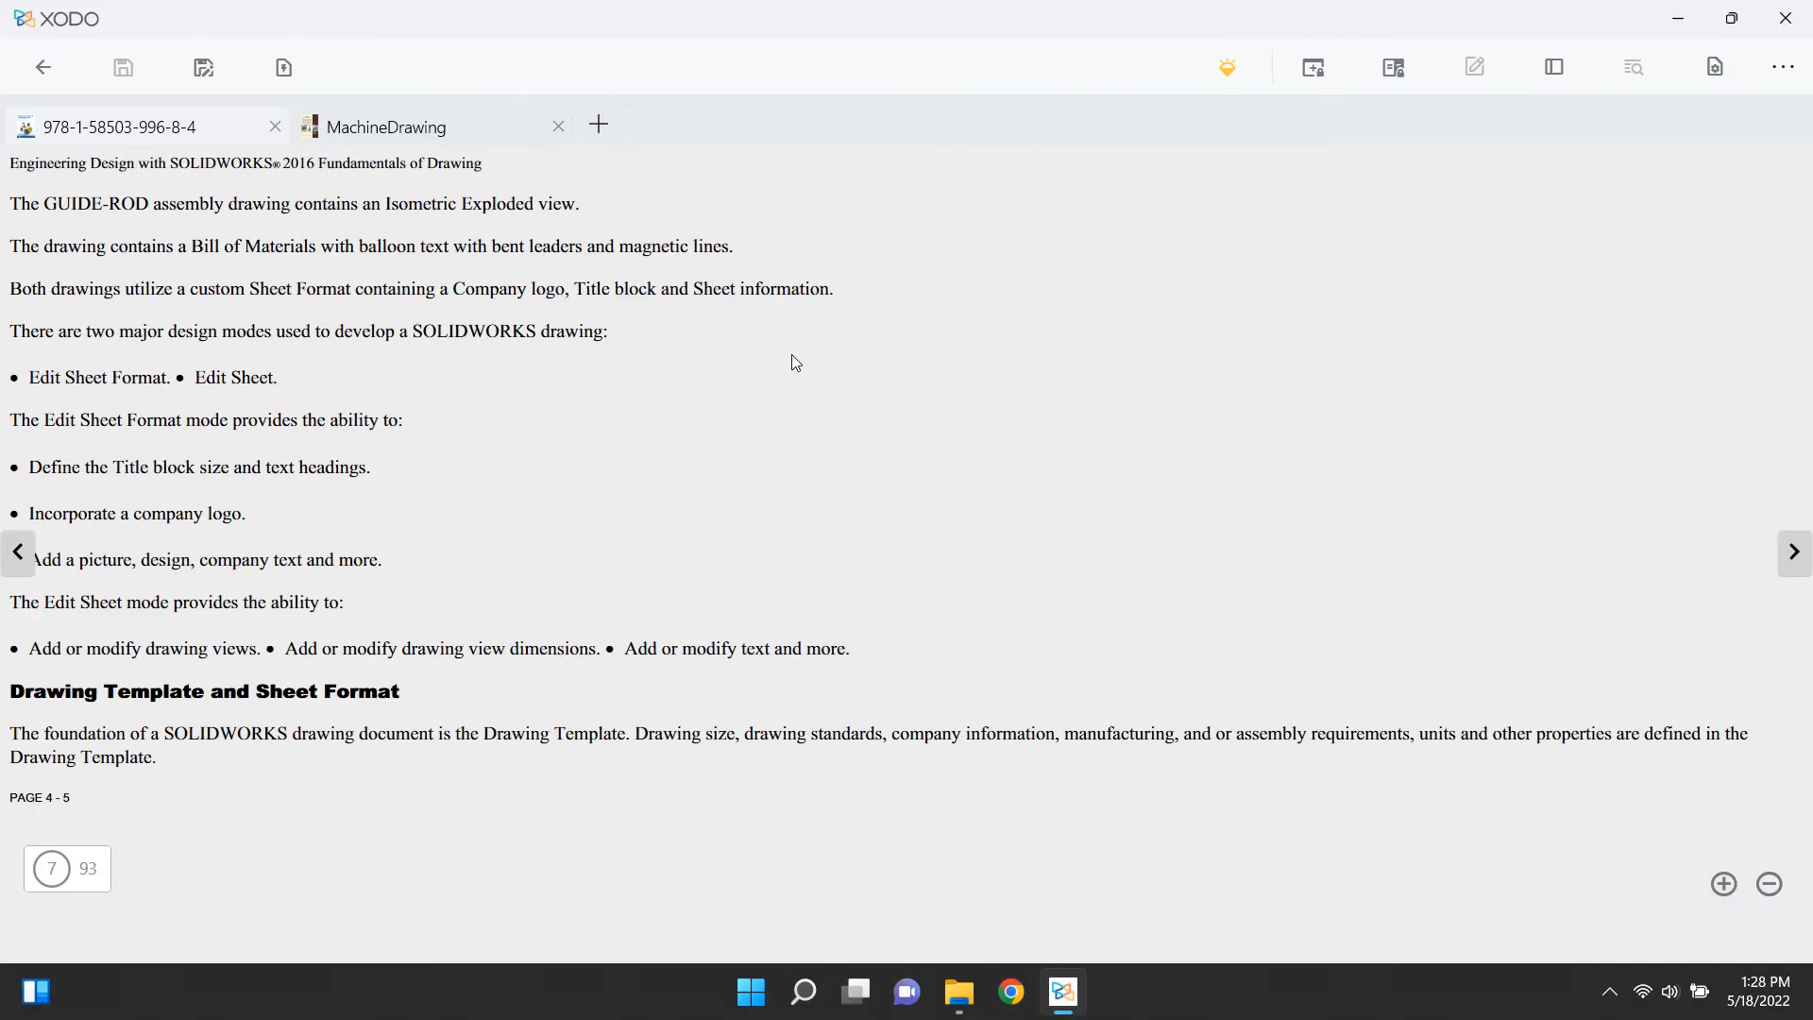
left_click_drag(257, 203, 464, 597)
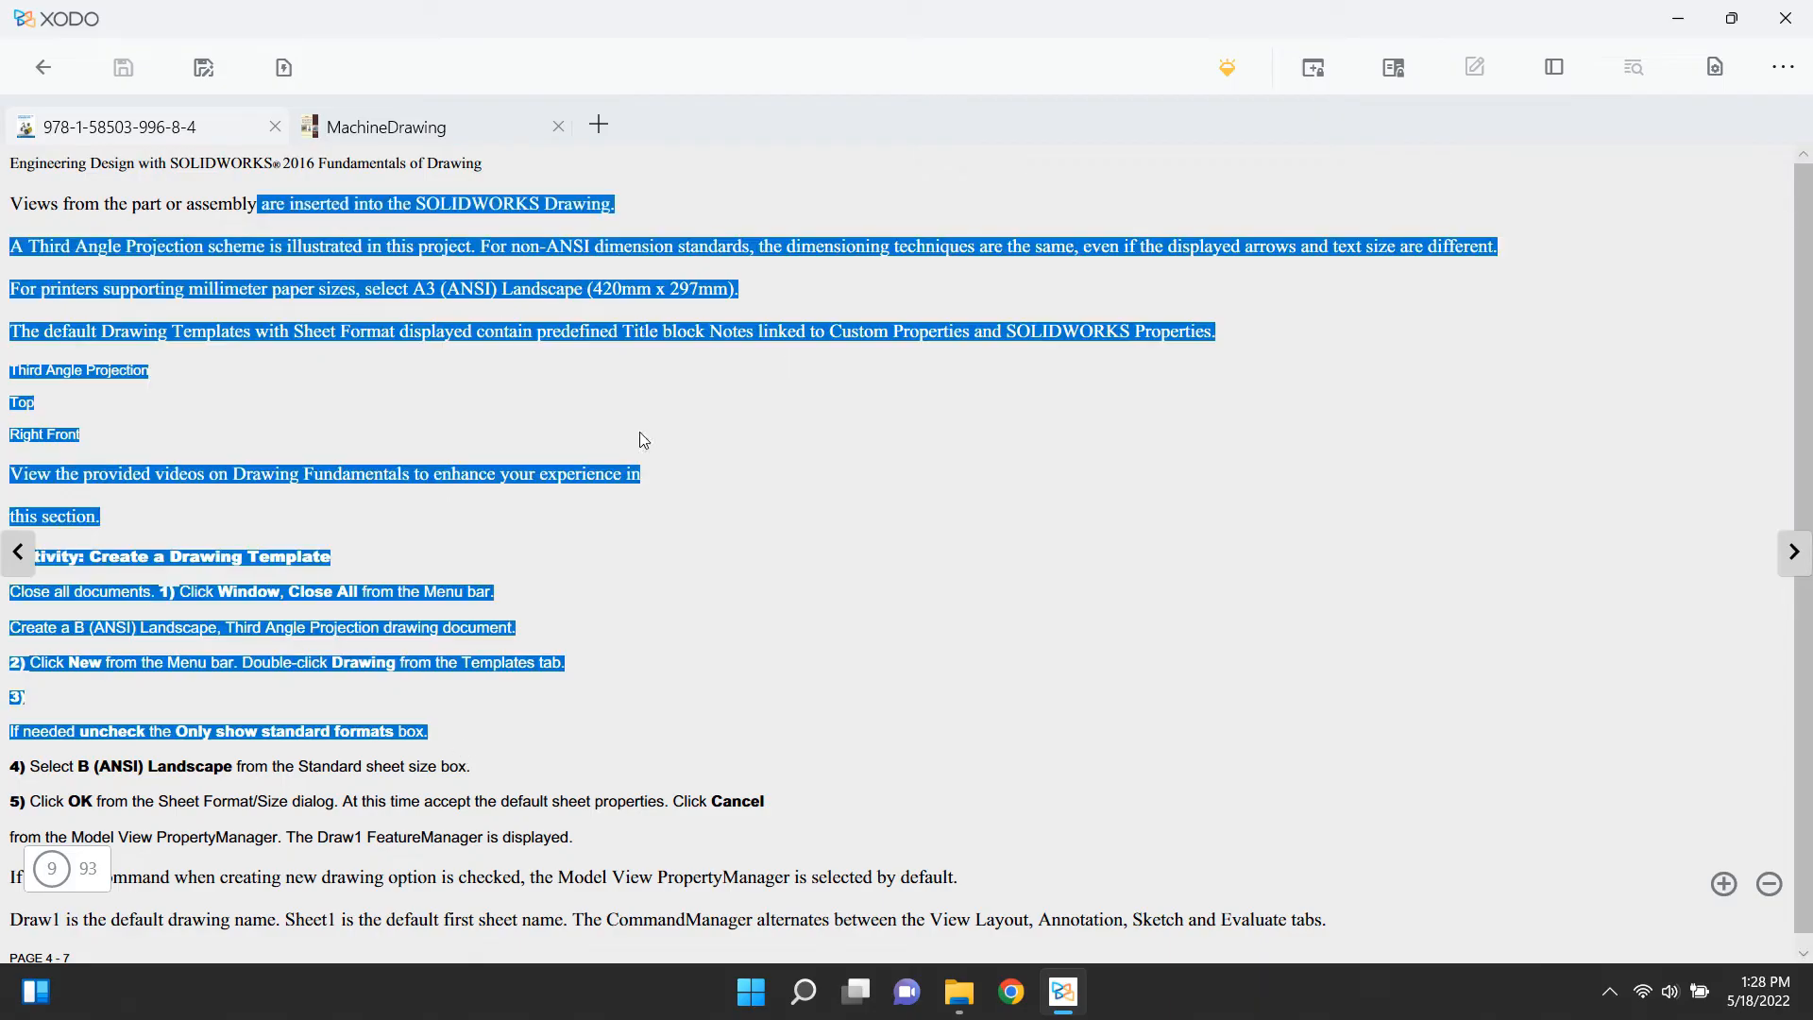
left_click(712, 369)
scroll(711, 375, "down", 2)
scroll(718, 387, "down", 4)
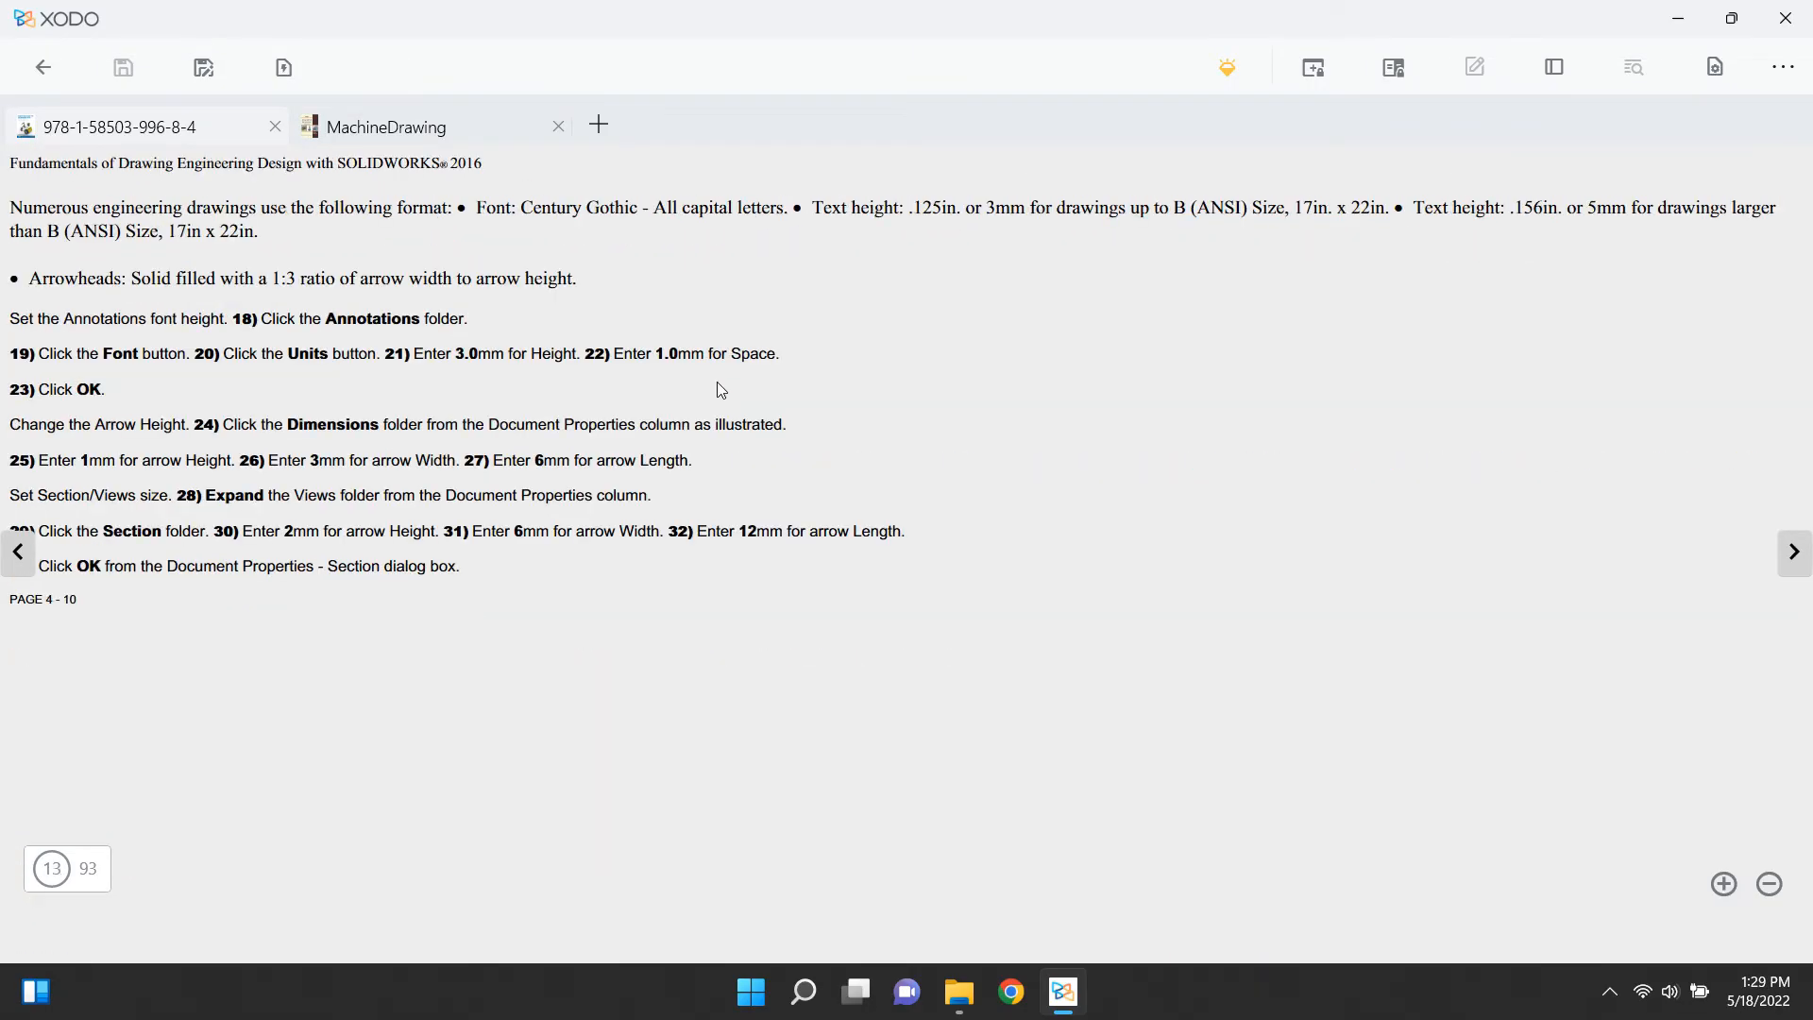
scroll(727, 398, "down", 3)
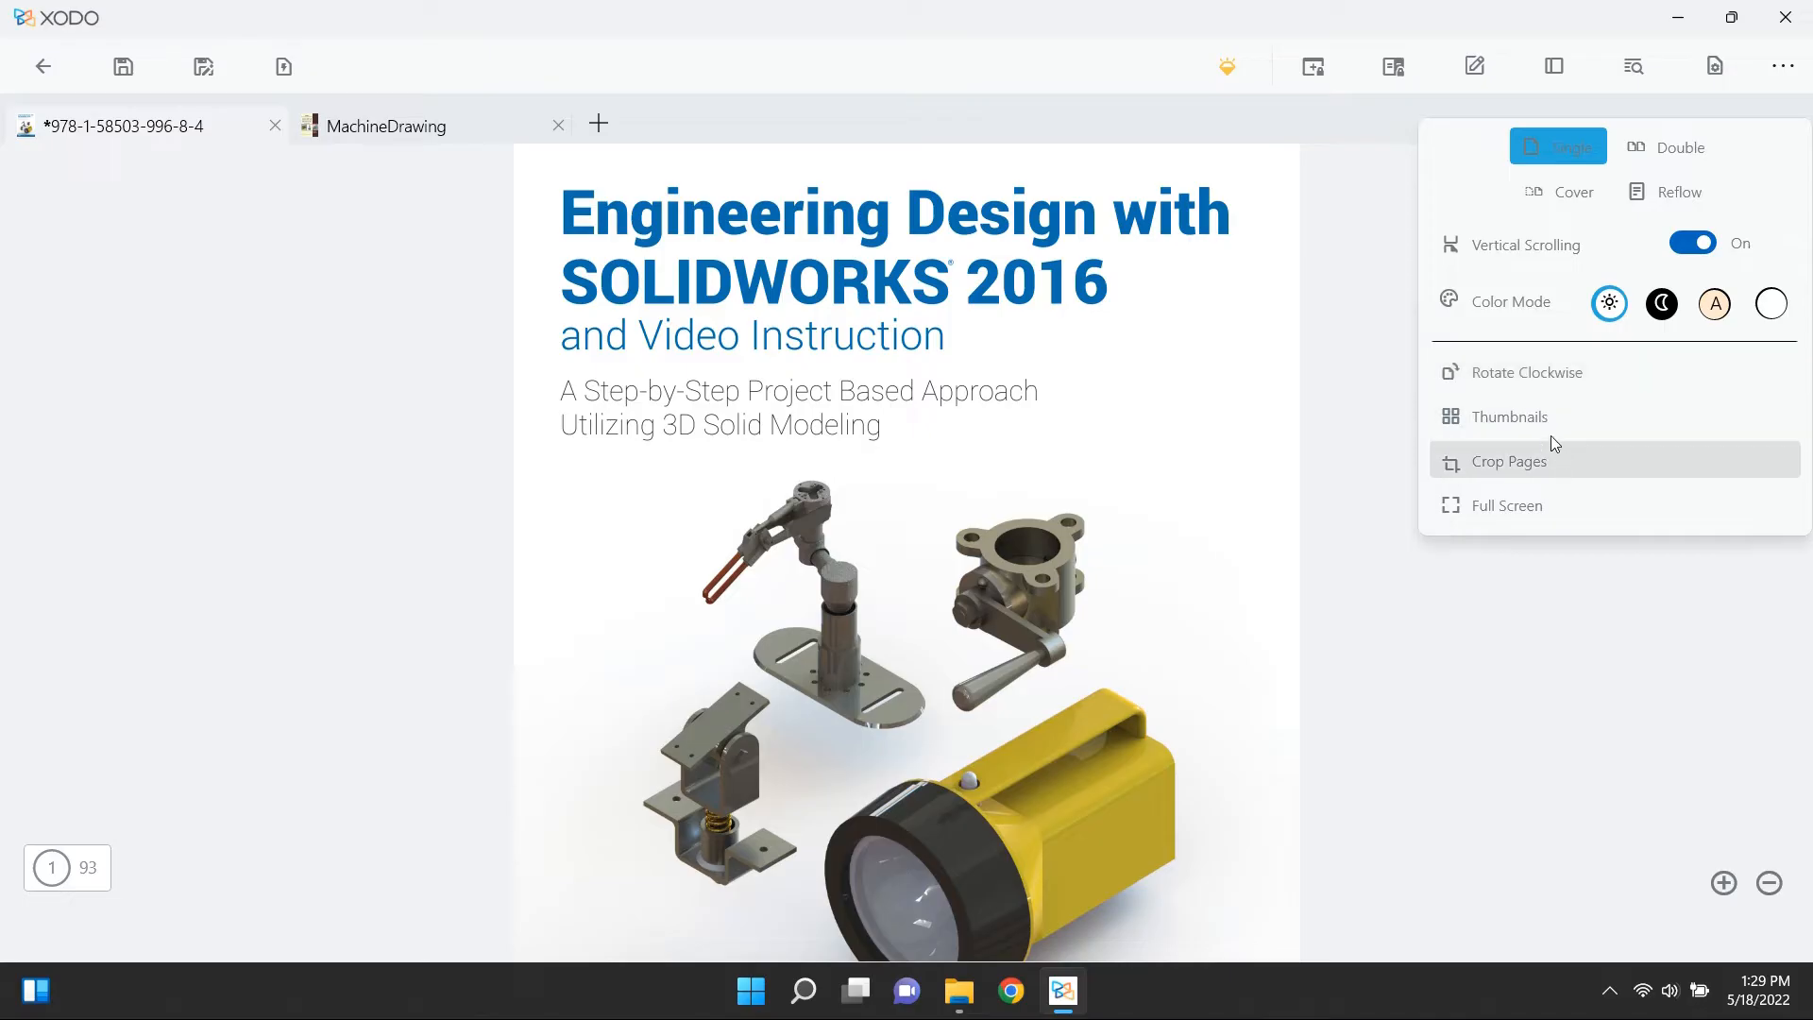
Step: Rotate the pages clockwise through a full turn back to upright
left_click(1549, 371)
left_click(1544, 377)
left_click(1543, 378)
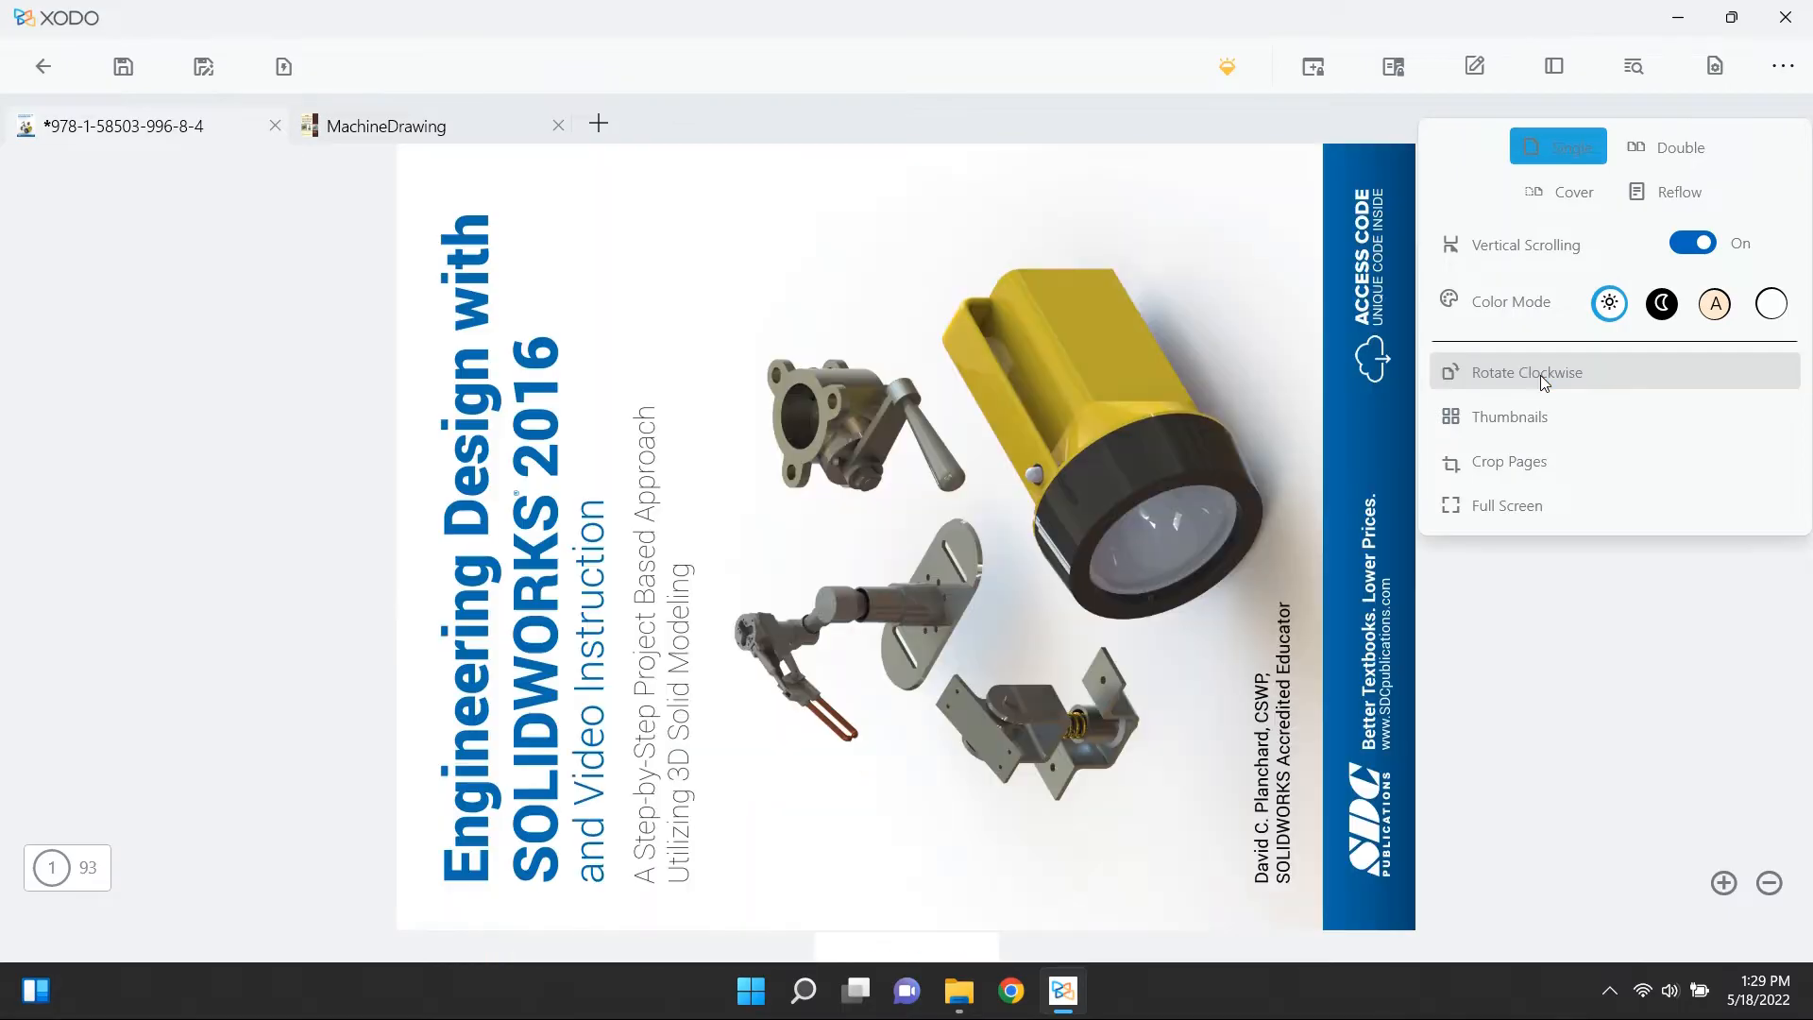
left_click(1544, 378)
Step: Open the Thumbnails overview and browse the document's page thumbnails
left_click(1681, 423)
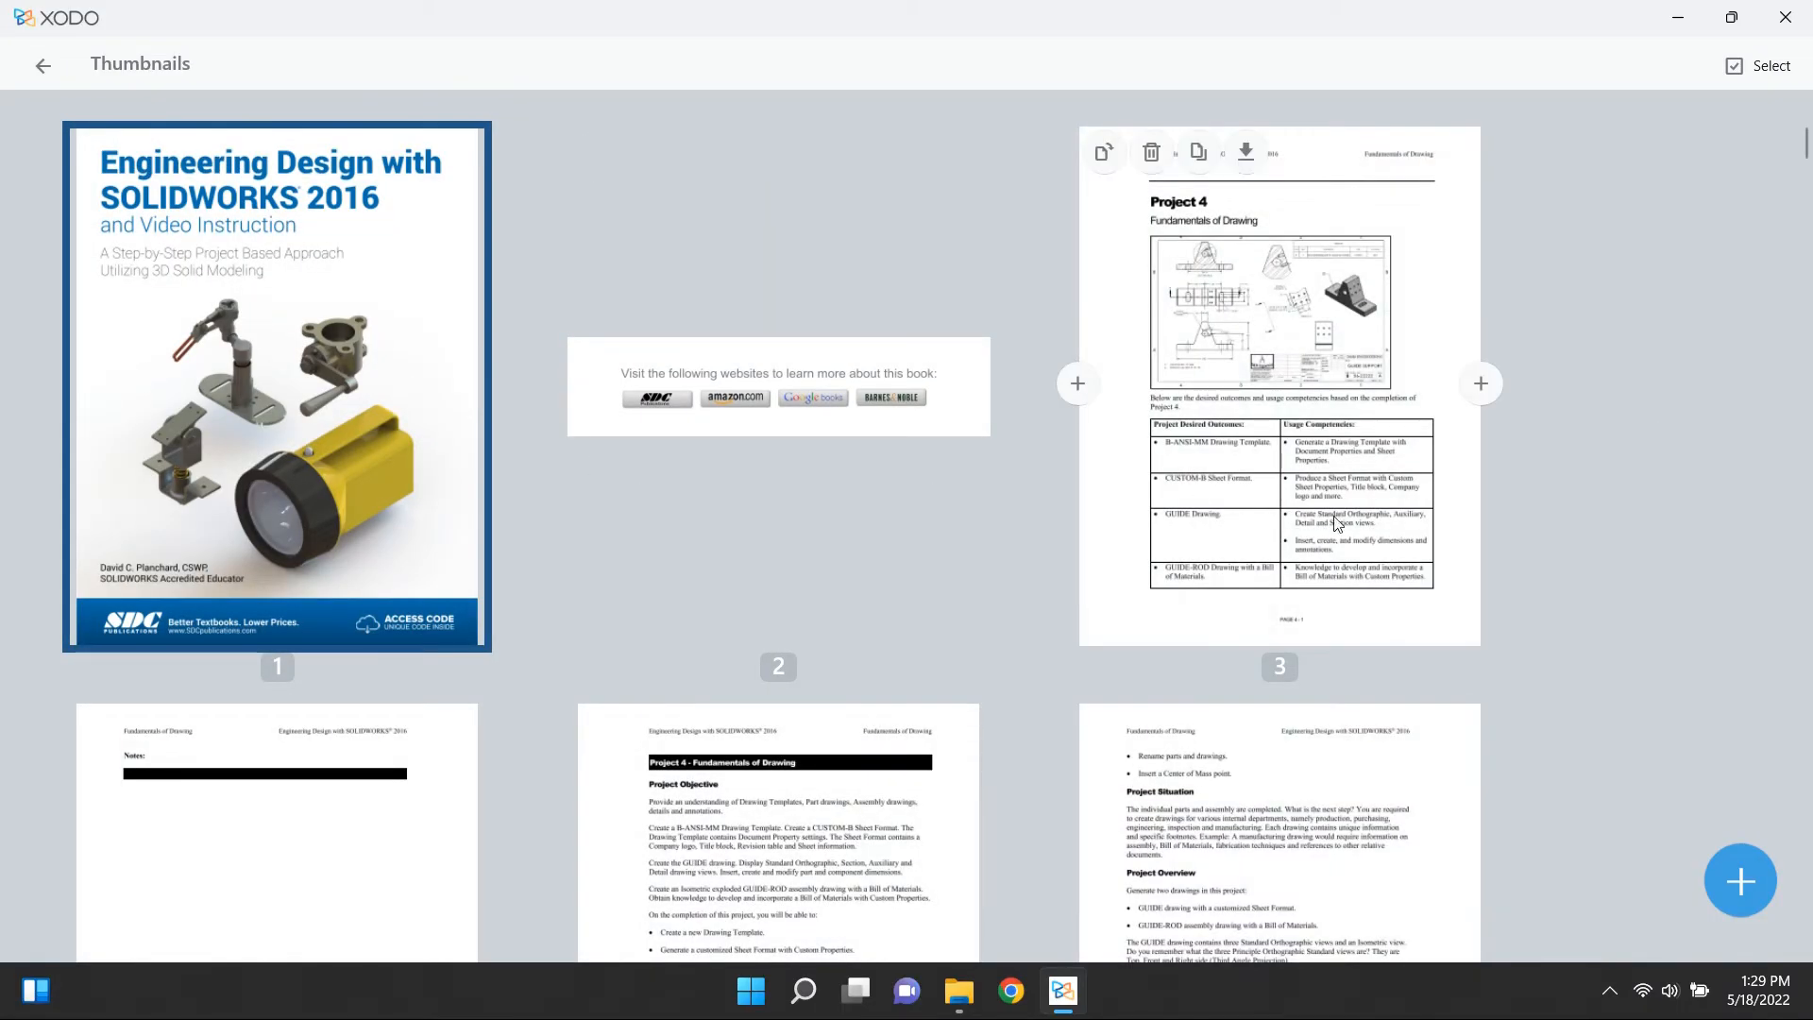
scroll(791, 387, "down", 3)
scroll(787, 379, "down", 4)
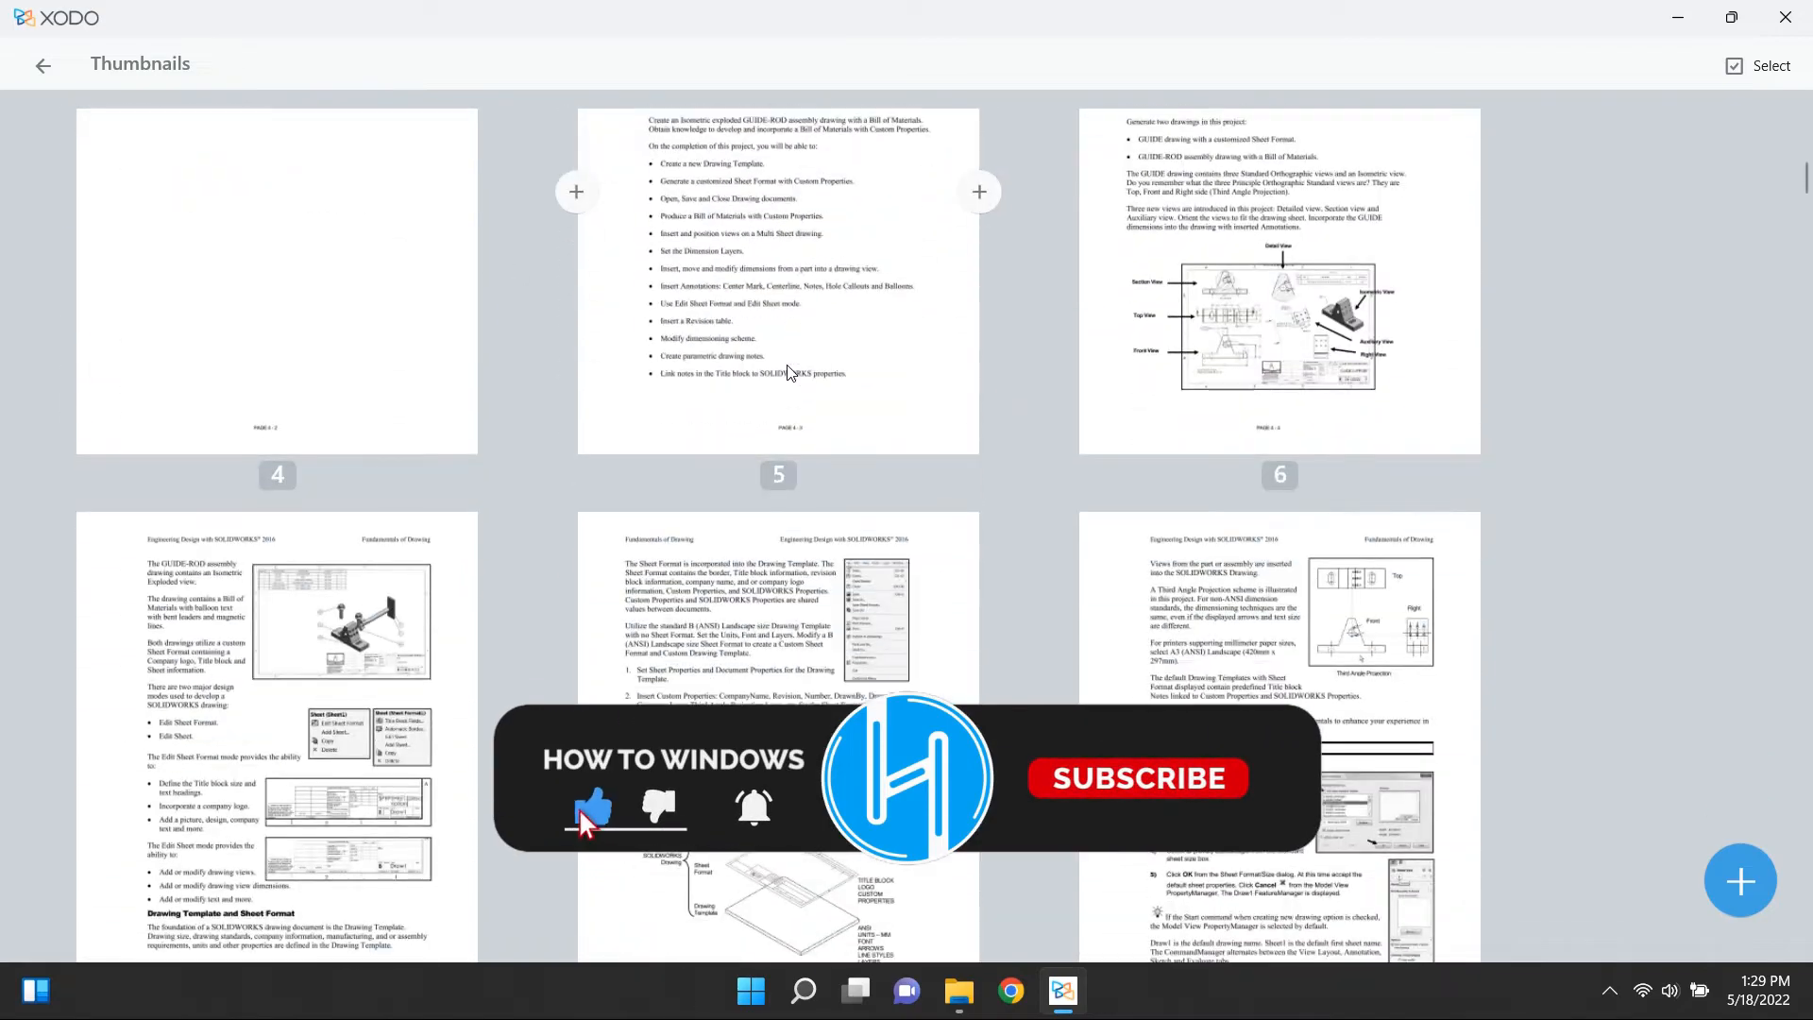
scroll(1464, 422, "down", 4)
scroll(1405, 468, "down", 20)
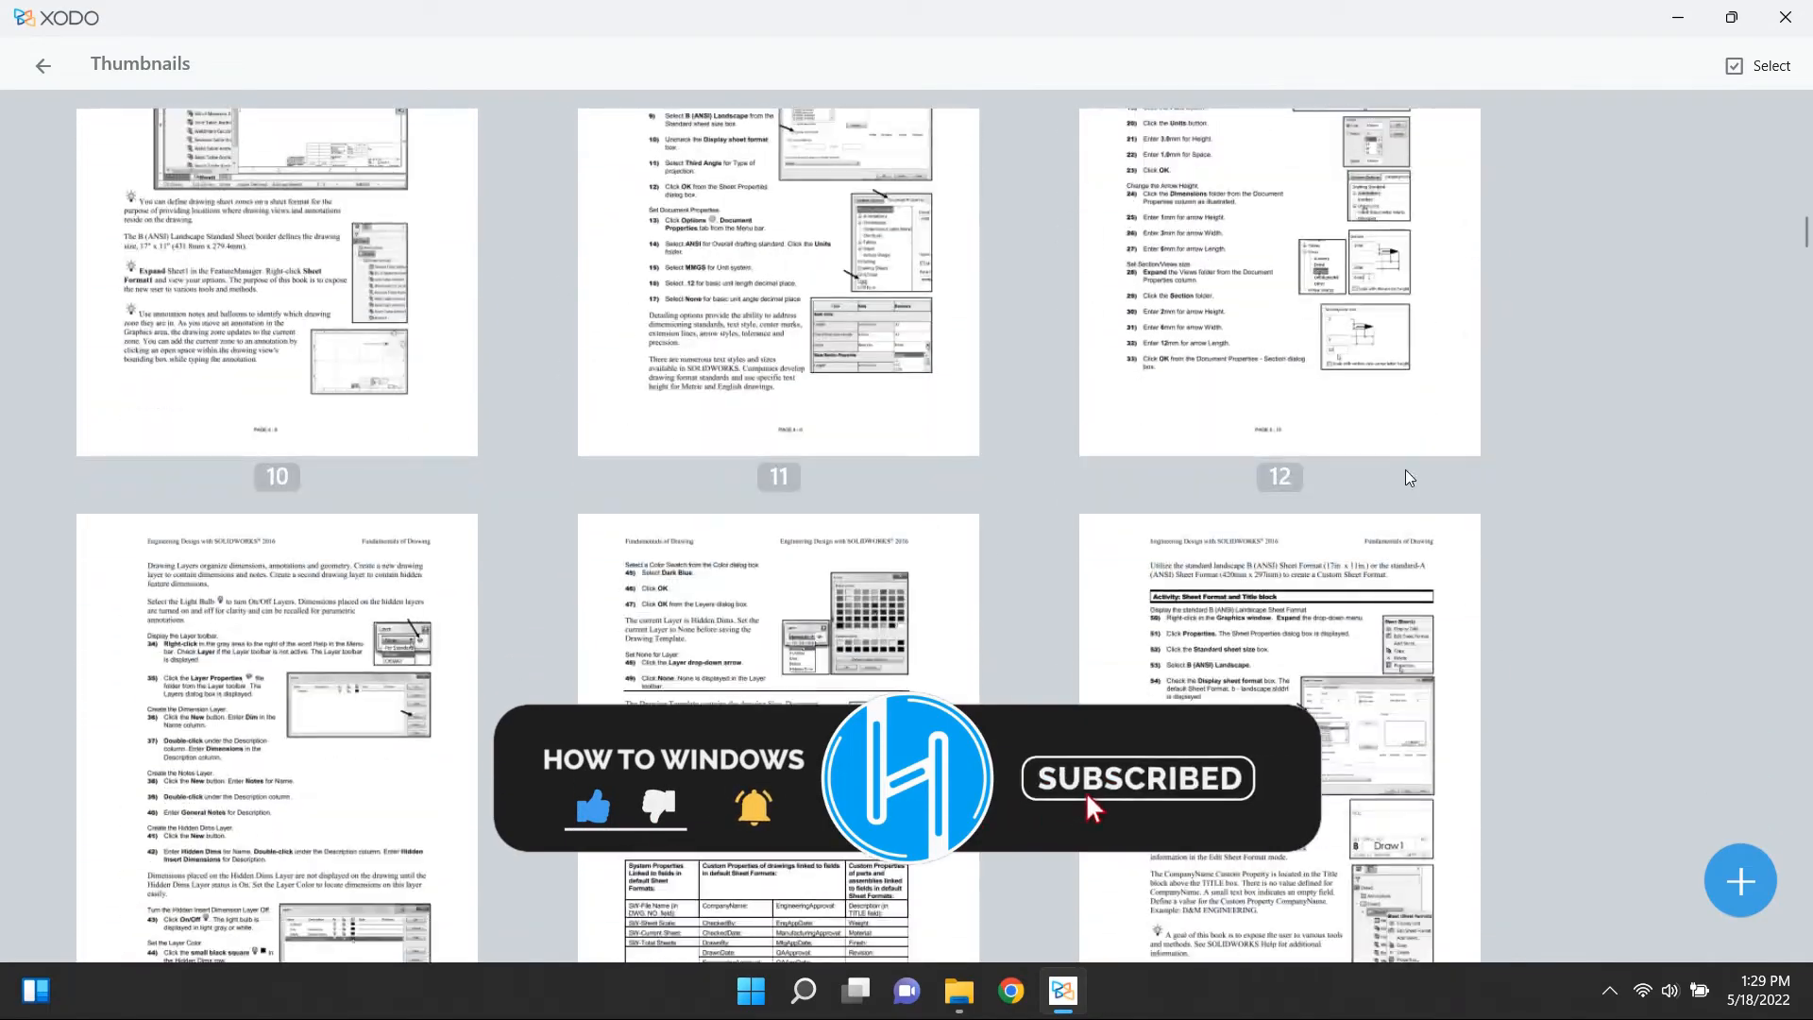
scroll(1413, 451, "up", 20)
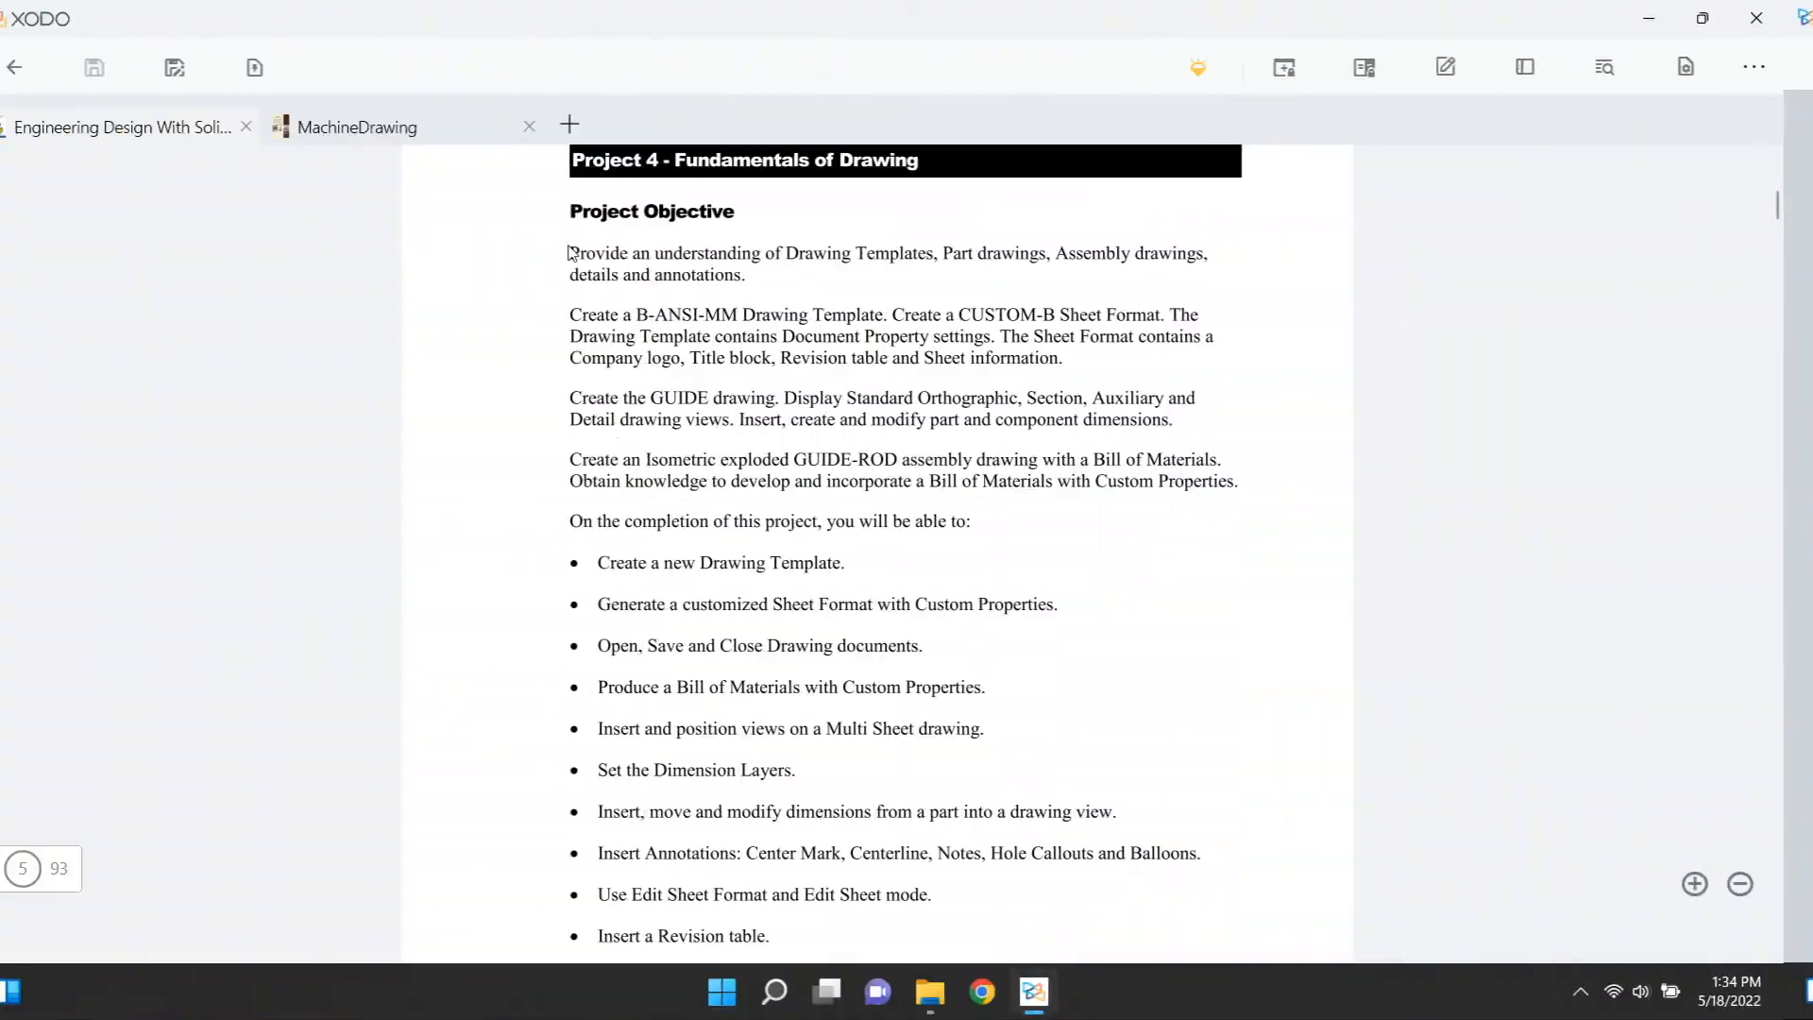
Step: Select the Project Objective text on page 5, through "On the completion of this project", and have it read aloud
double_click(627, 253)
left_click_drag(627, 253, 1189, 548)
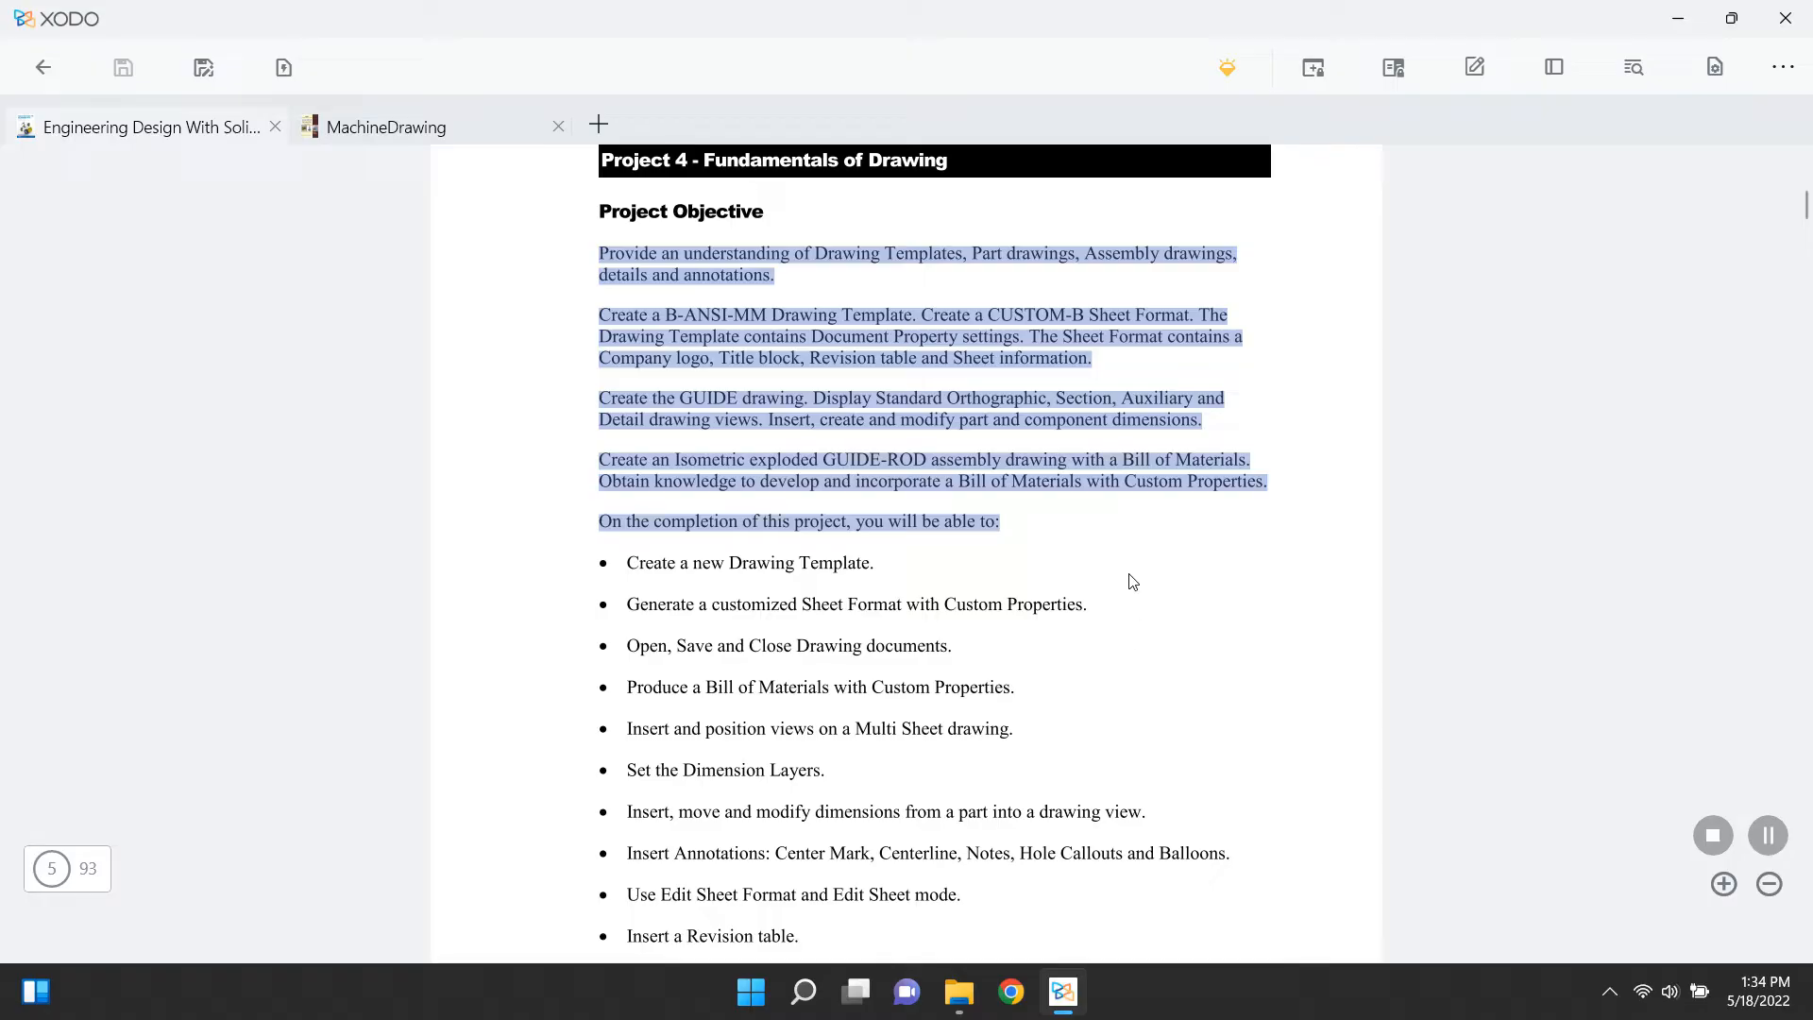
left_click_drag(1132, 581, 1267, 484)
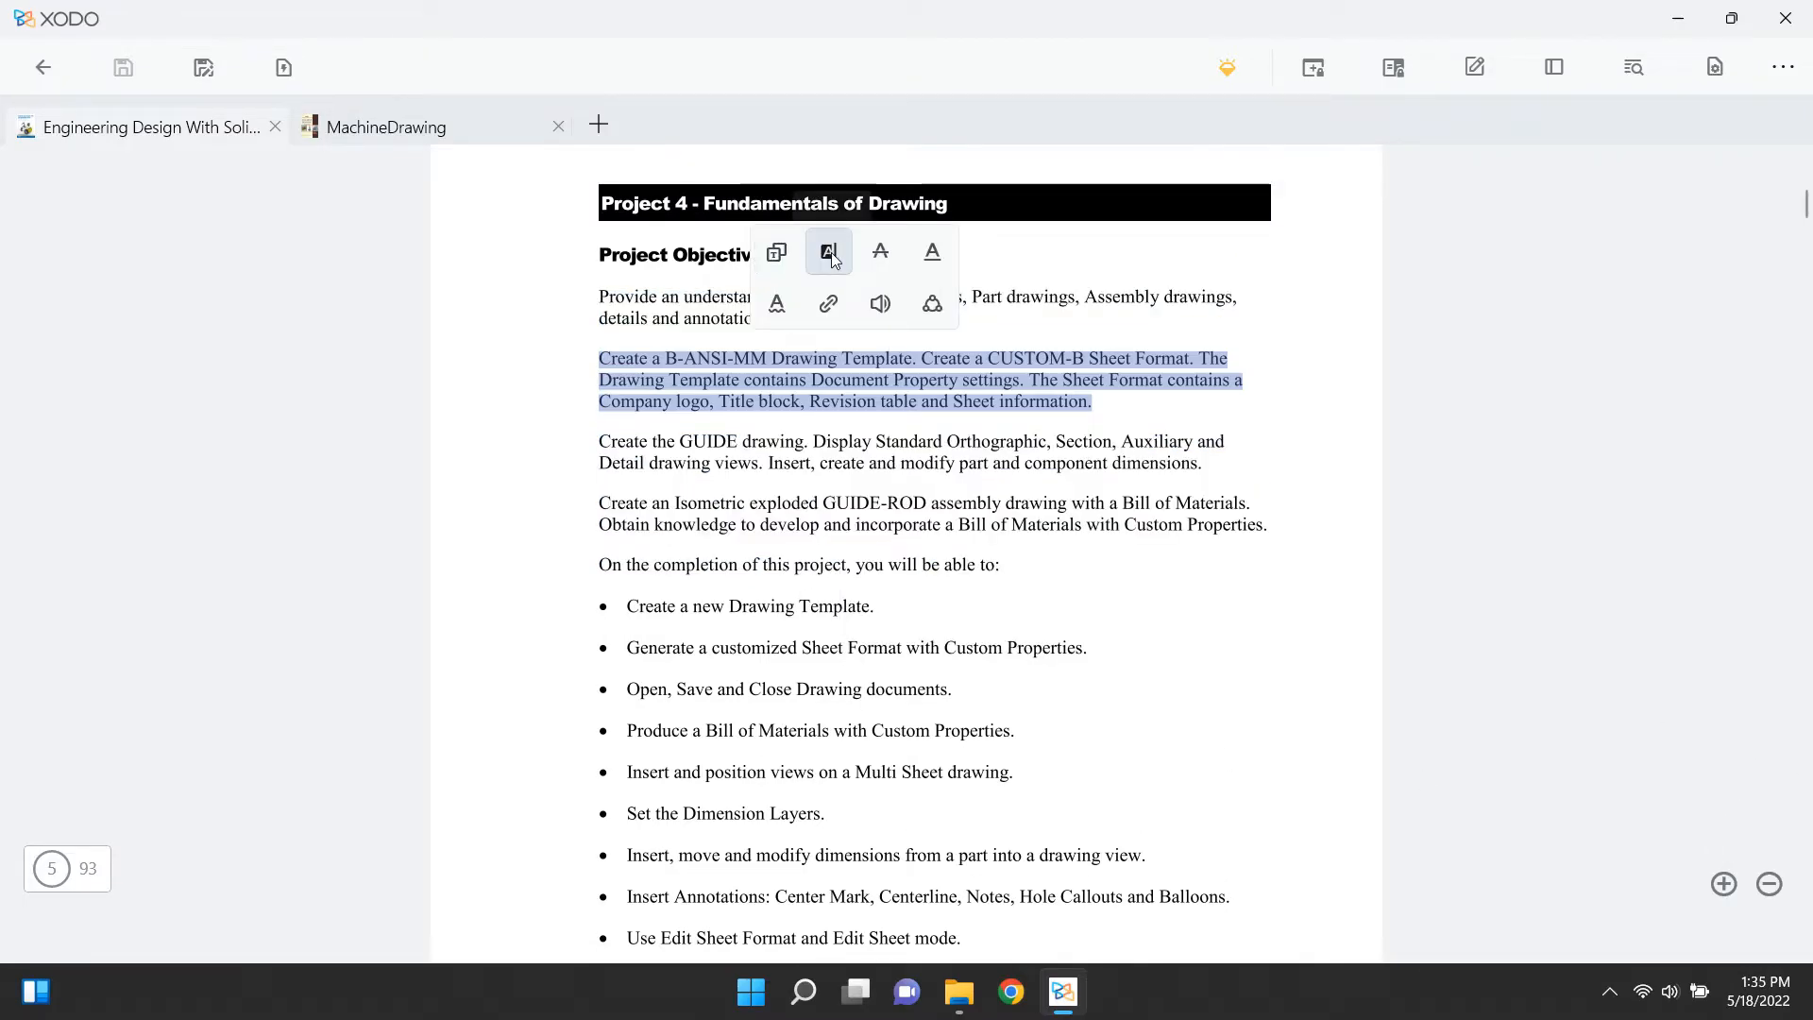
Step: Highlight the paragraph starting "Create a B-ANSI-MM Drawing Template" and set the highlight color to orange
left_click(832, 254)
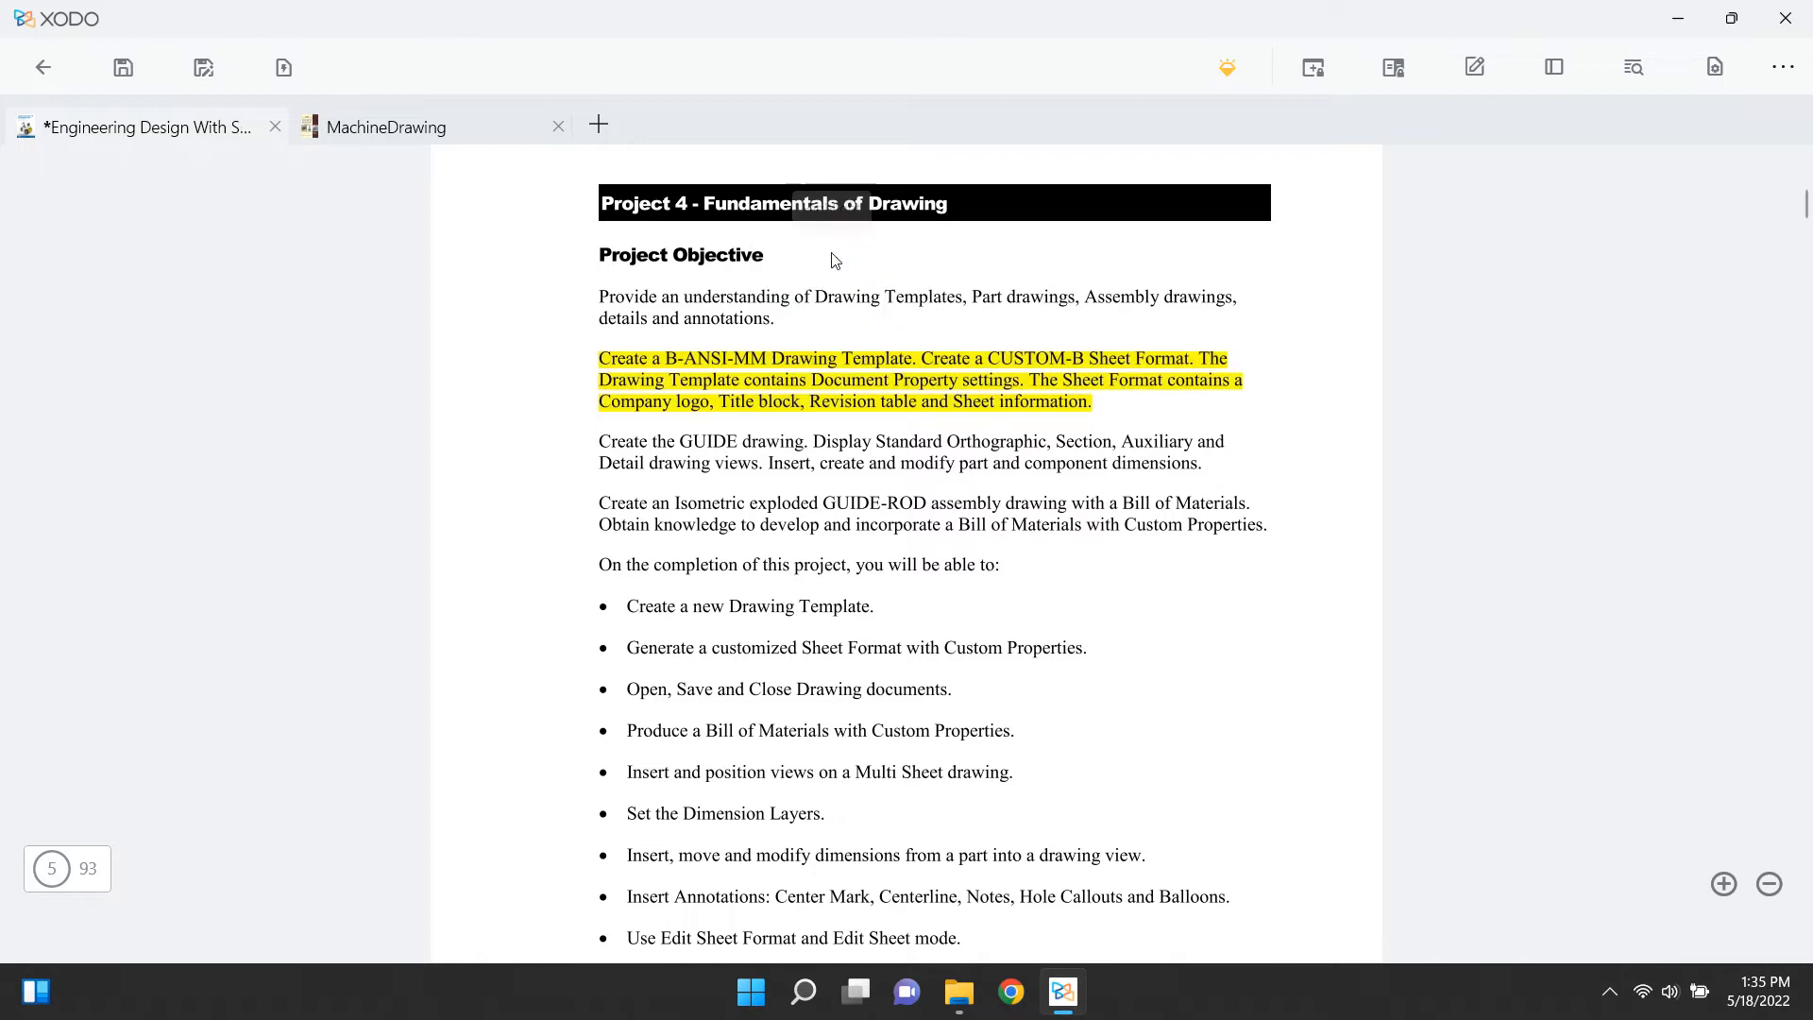
left_click(1193, 392)
left_click(898, 295)
left_click(1371, 546)
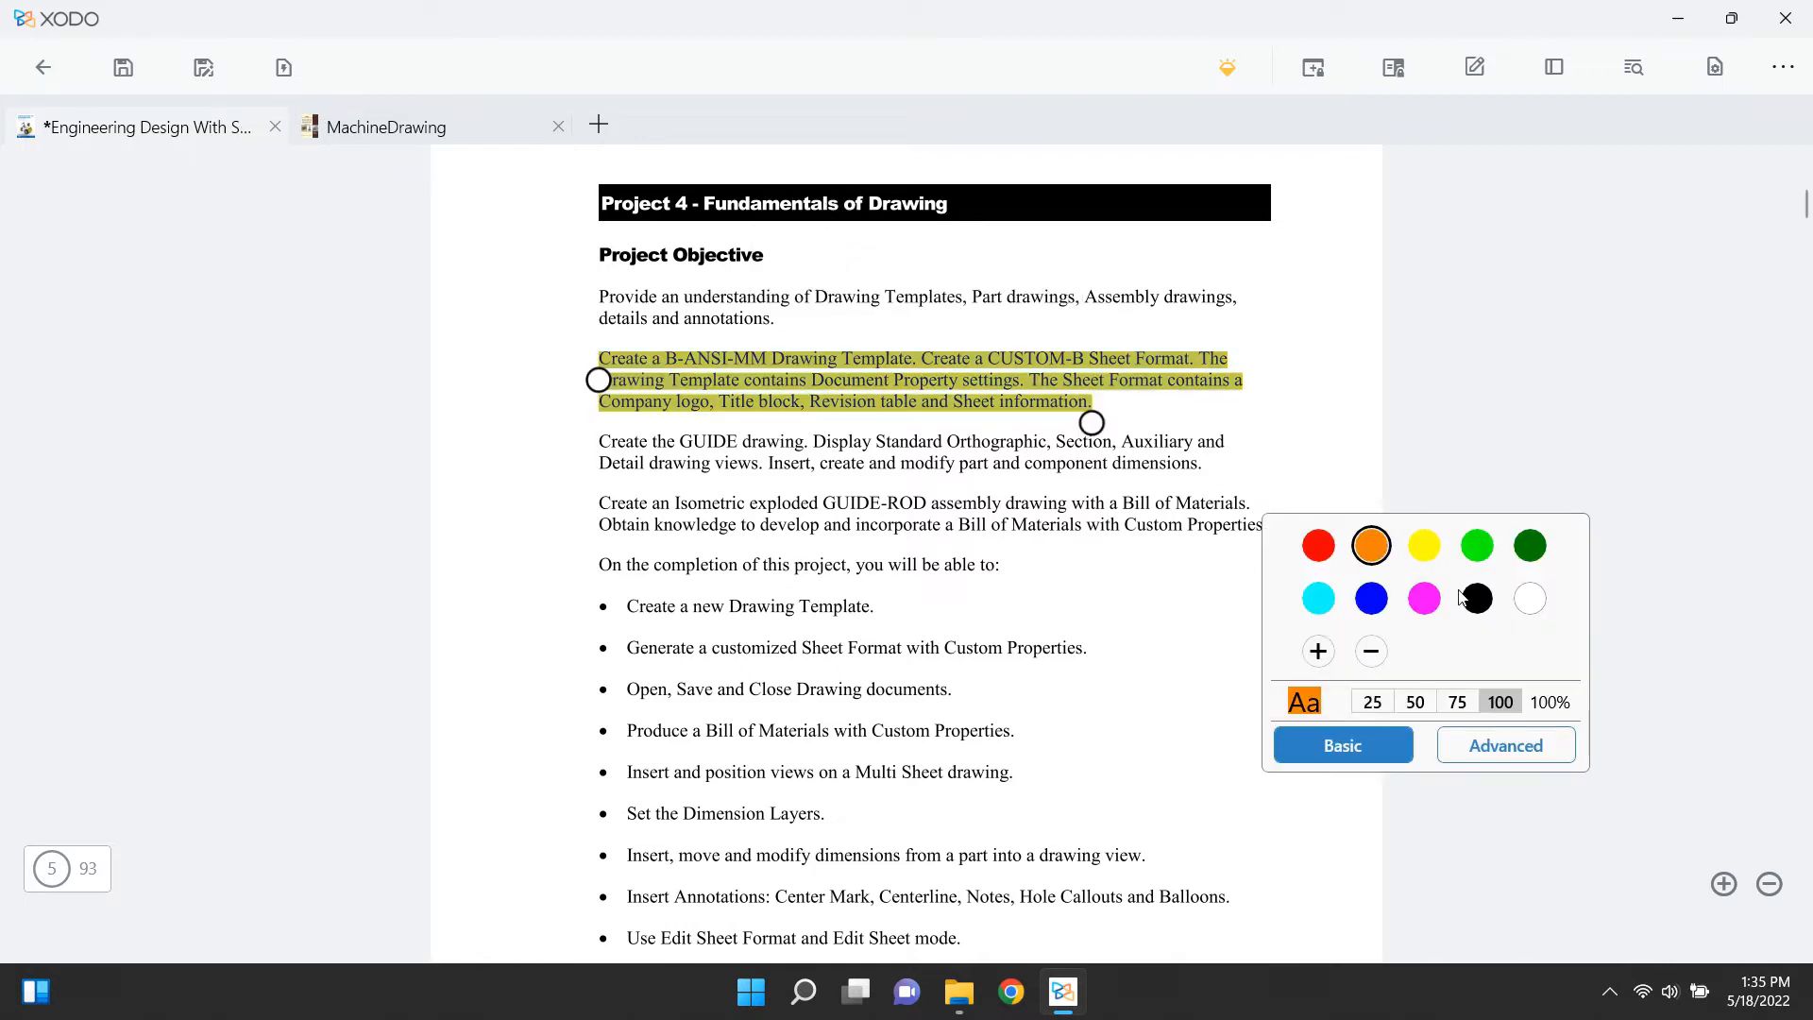
Step: Change the highlight on the "Create a B-ANSI-MM Drawing Template" paragraph to bright green at 25% opacity
left_click(1477, 547)
left_click(1318, 650)
left_click(1292, 830)
left_click(1374, 708)
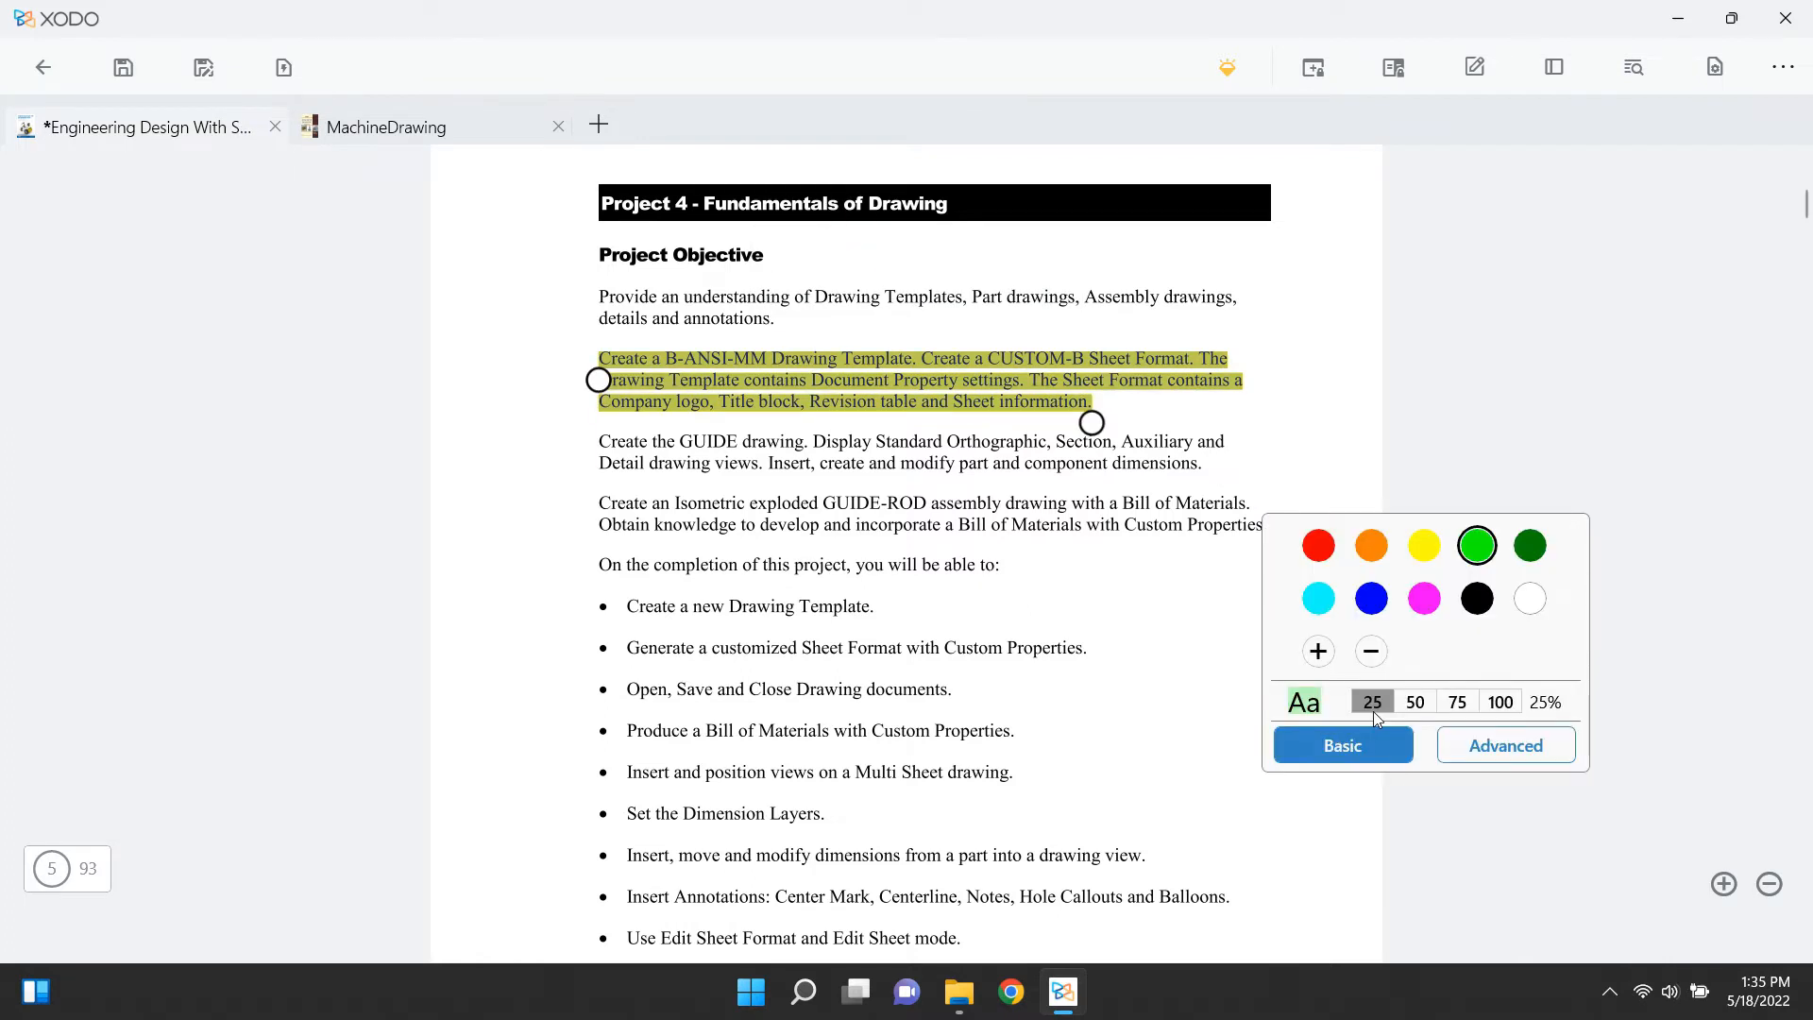
left_click(1133, 593)
left_click(1005, 537)
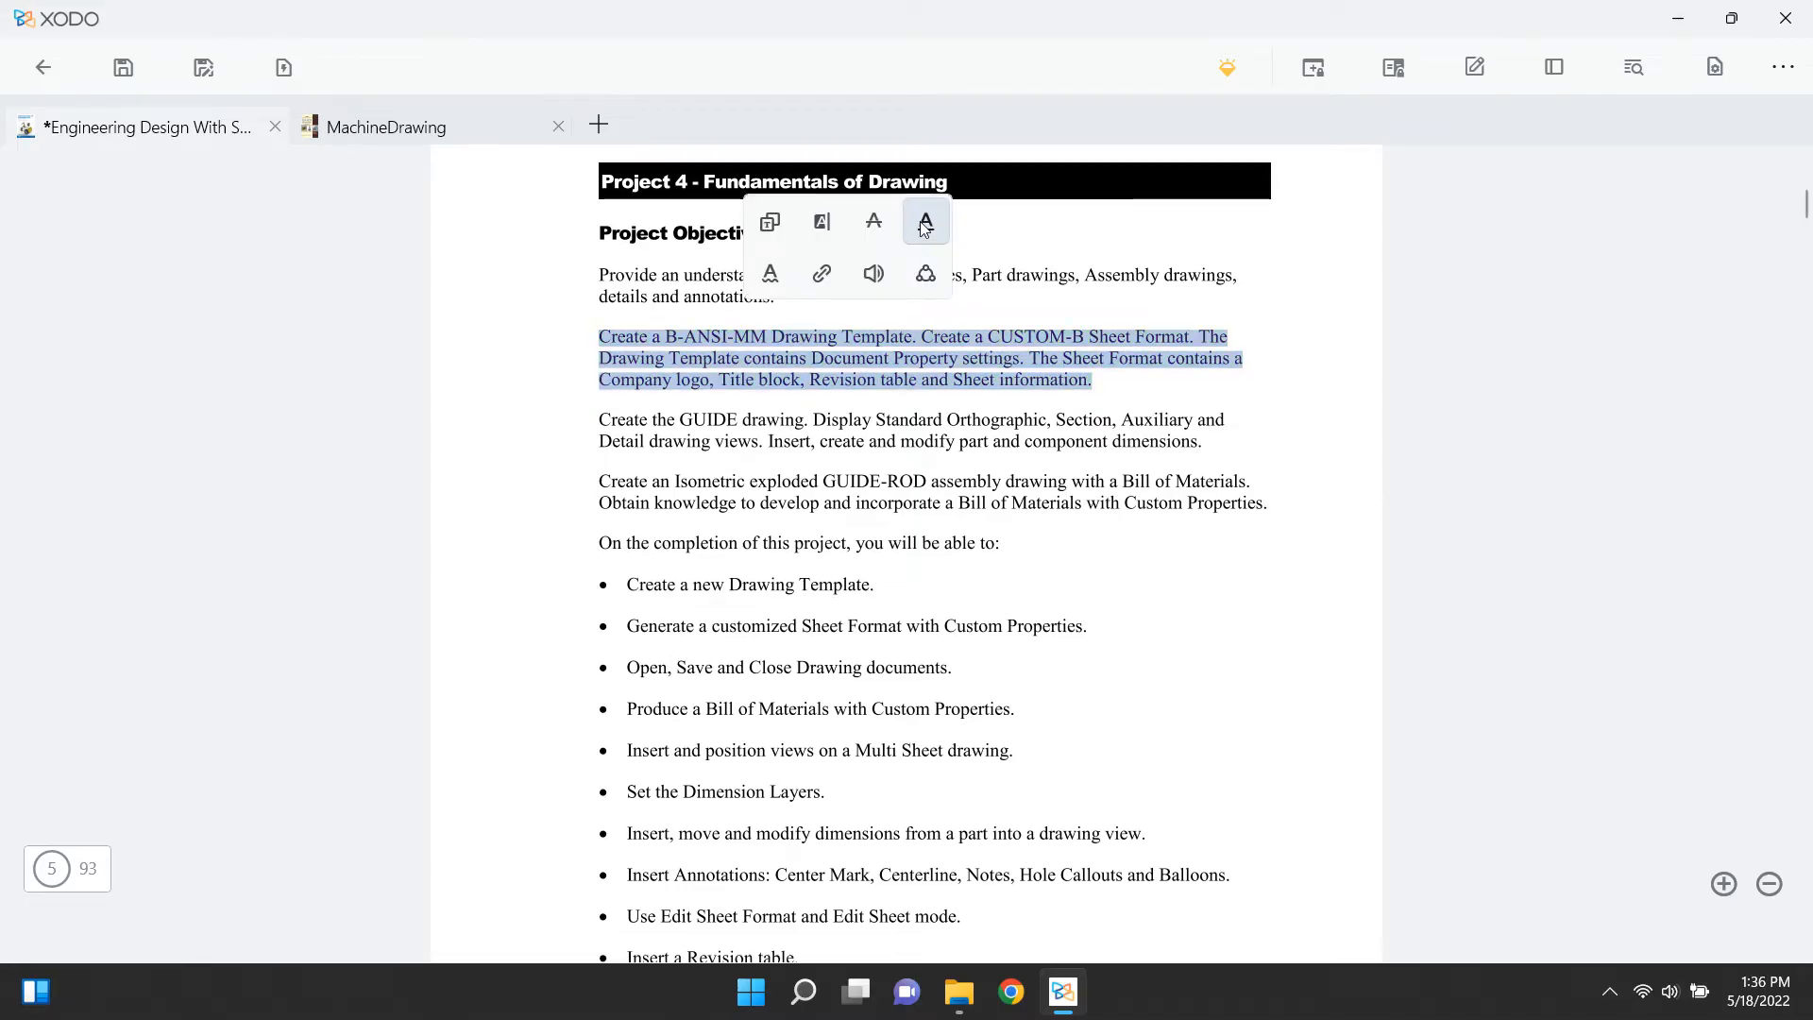
Step: Underline the paragraph starting "Create a B-ANSI-MM Drawing Template" and set the red underline's thickness to 3
left_click(926, 223)
left_click(1103, 388)
left_click(1169, 413)
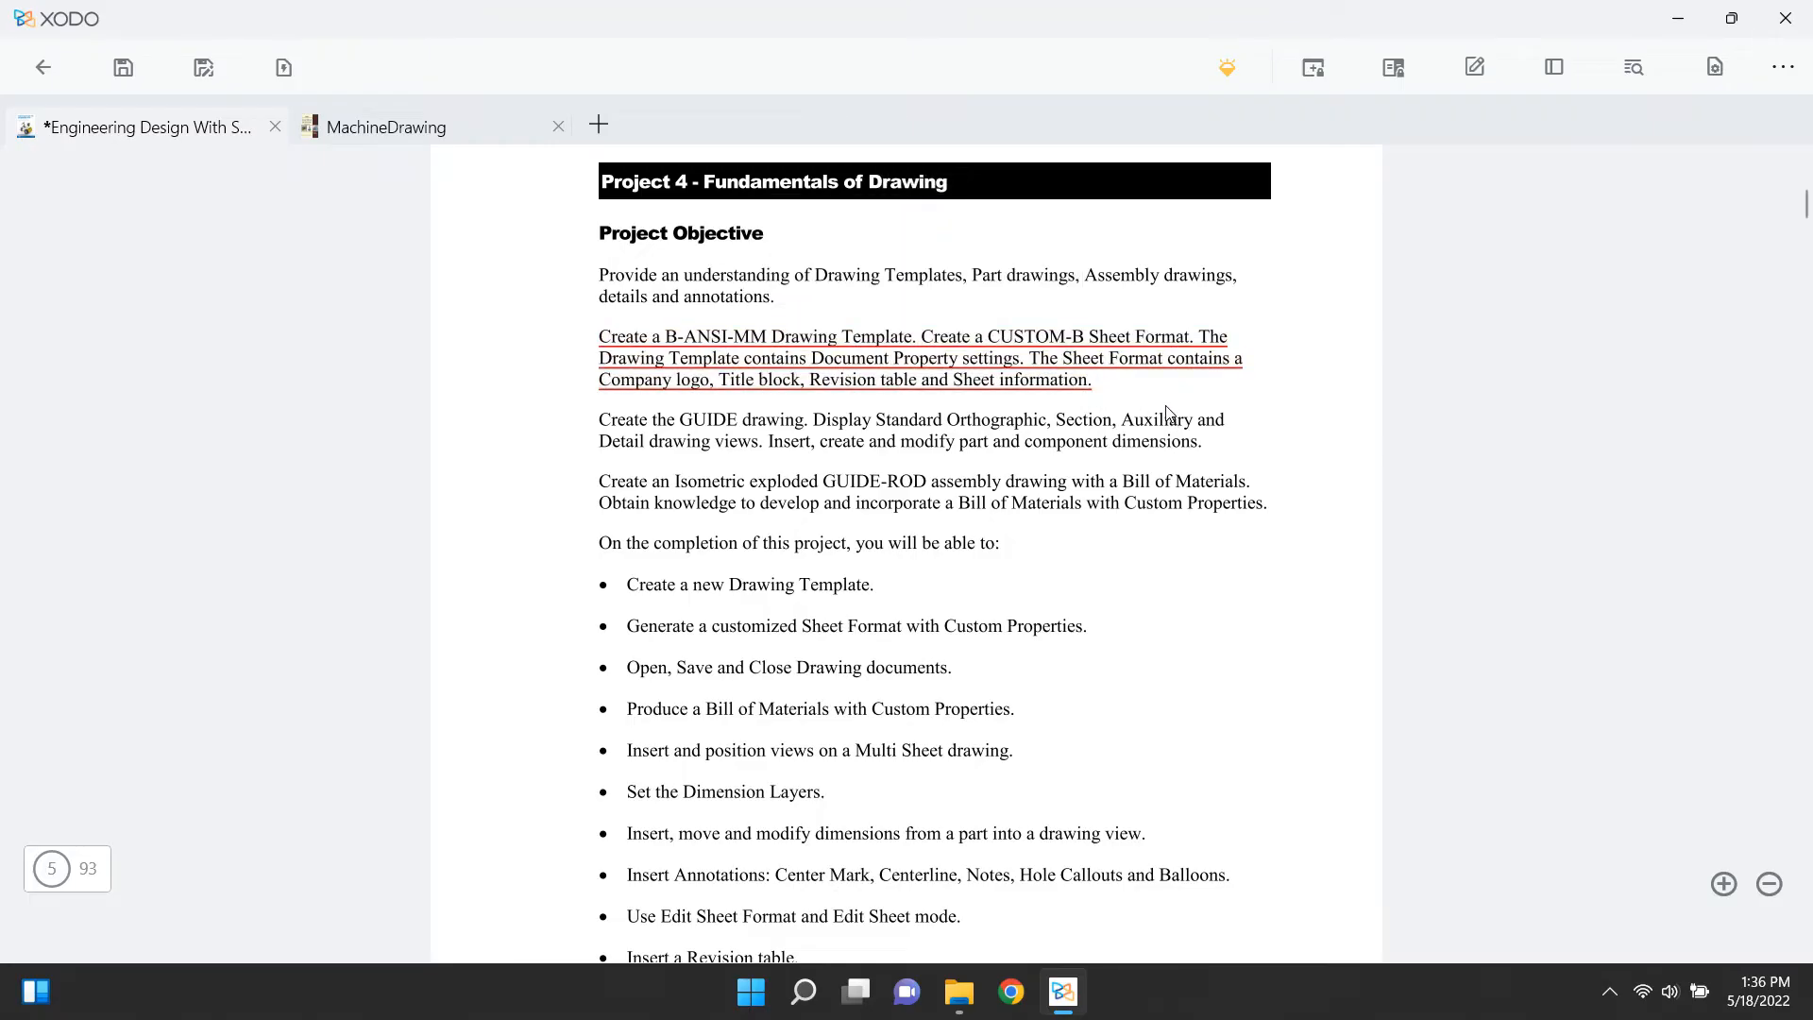
left_click(1138, 380)
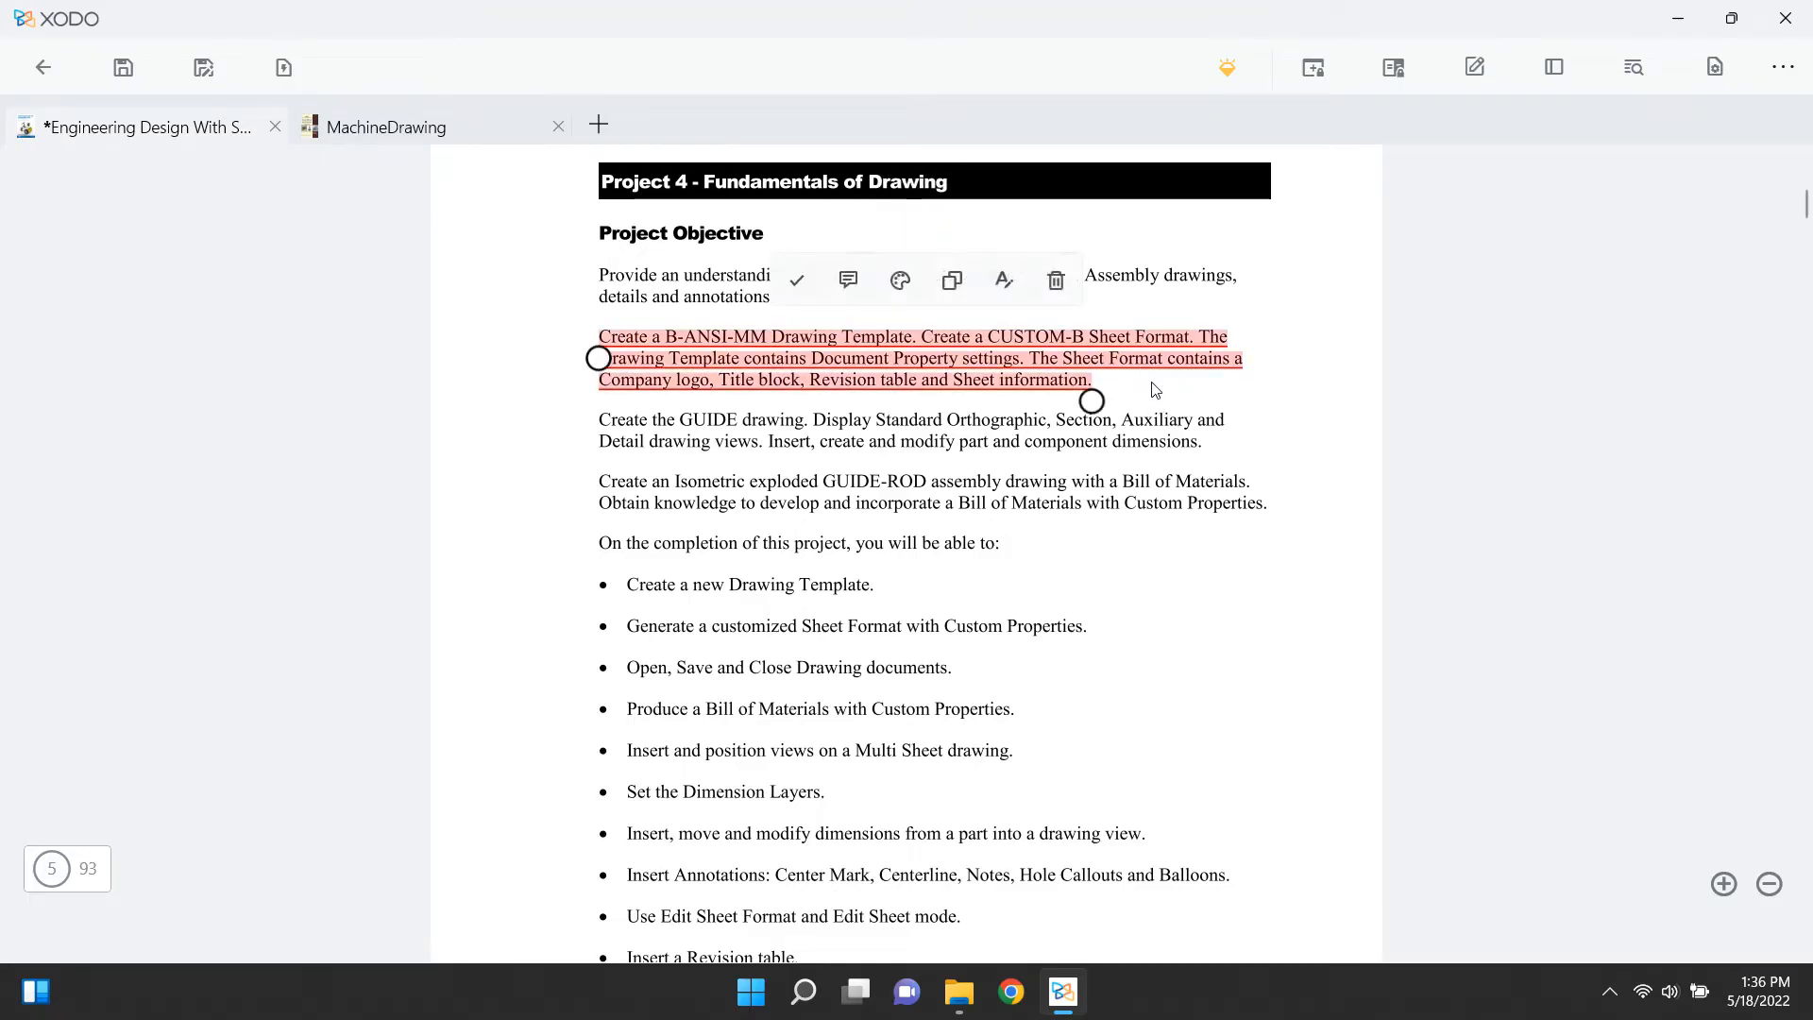
left_click(900, 281)
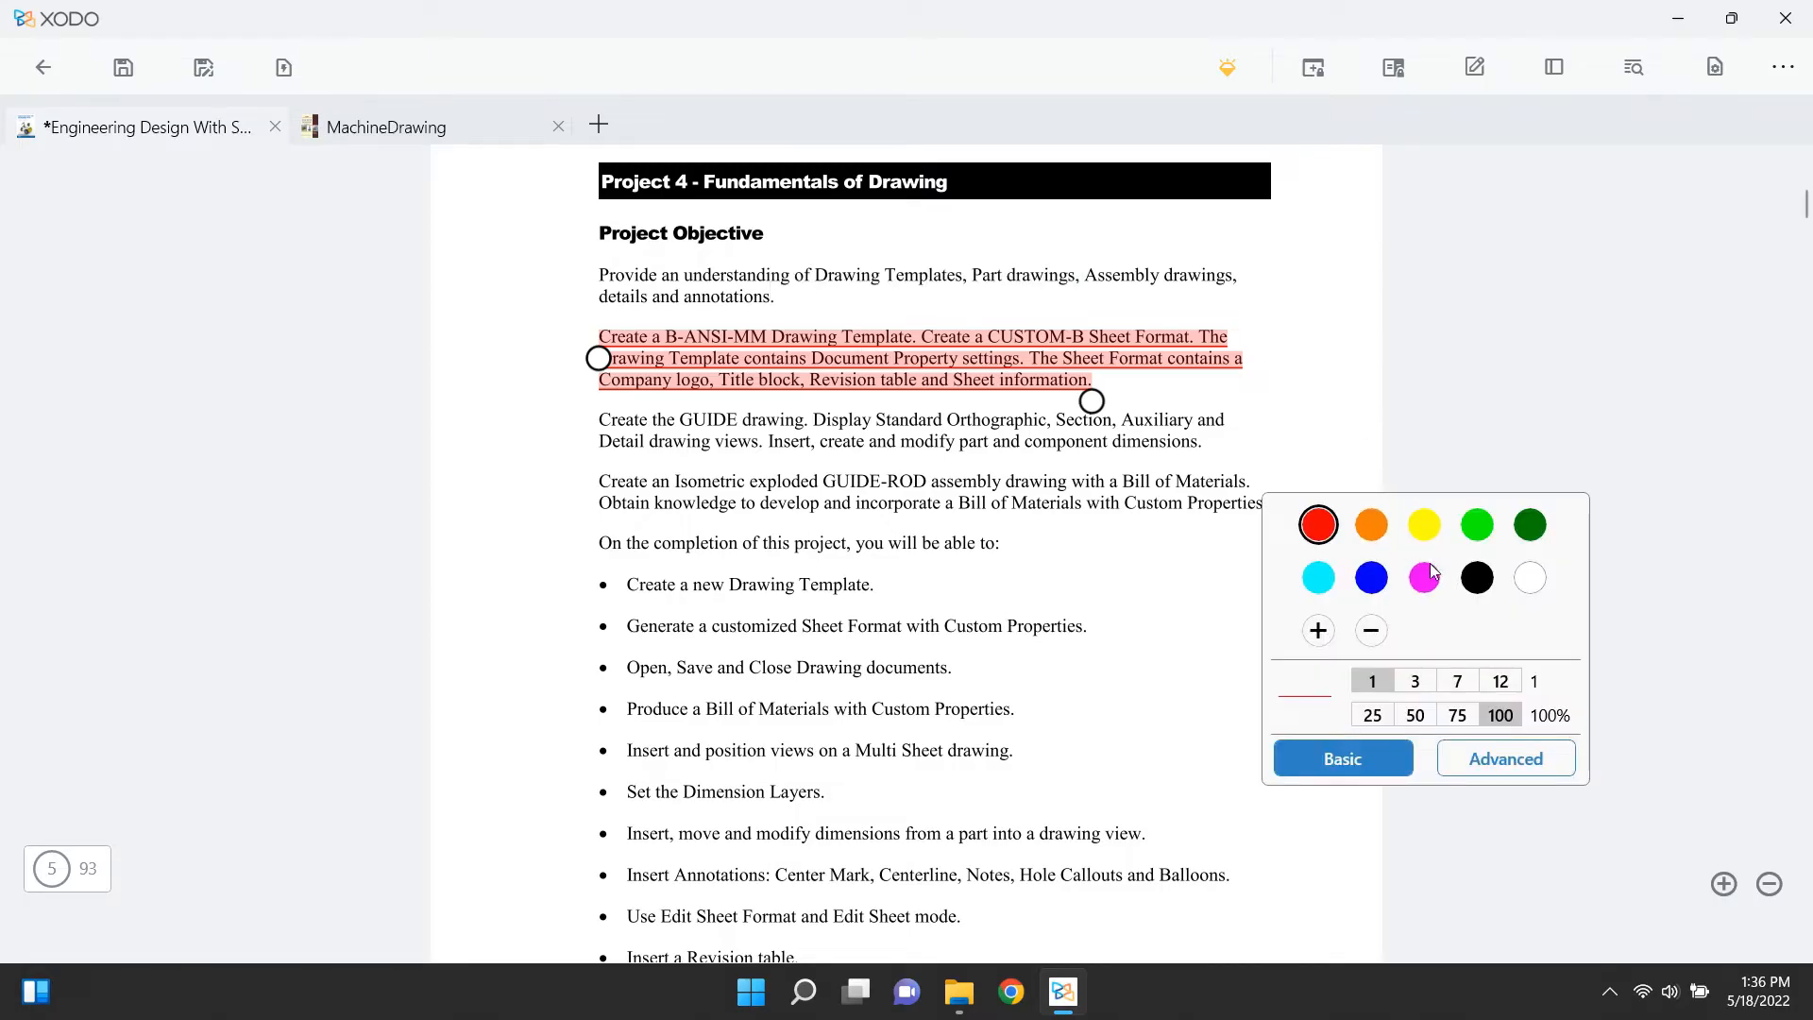
left_click(1414, 680)
left_click(1312, 847)
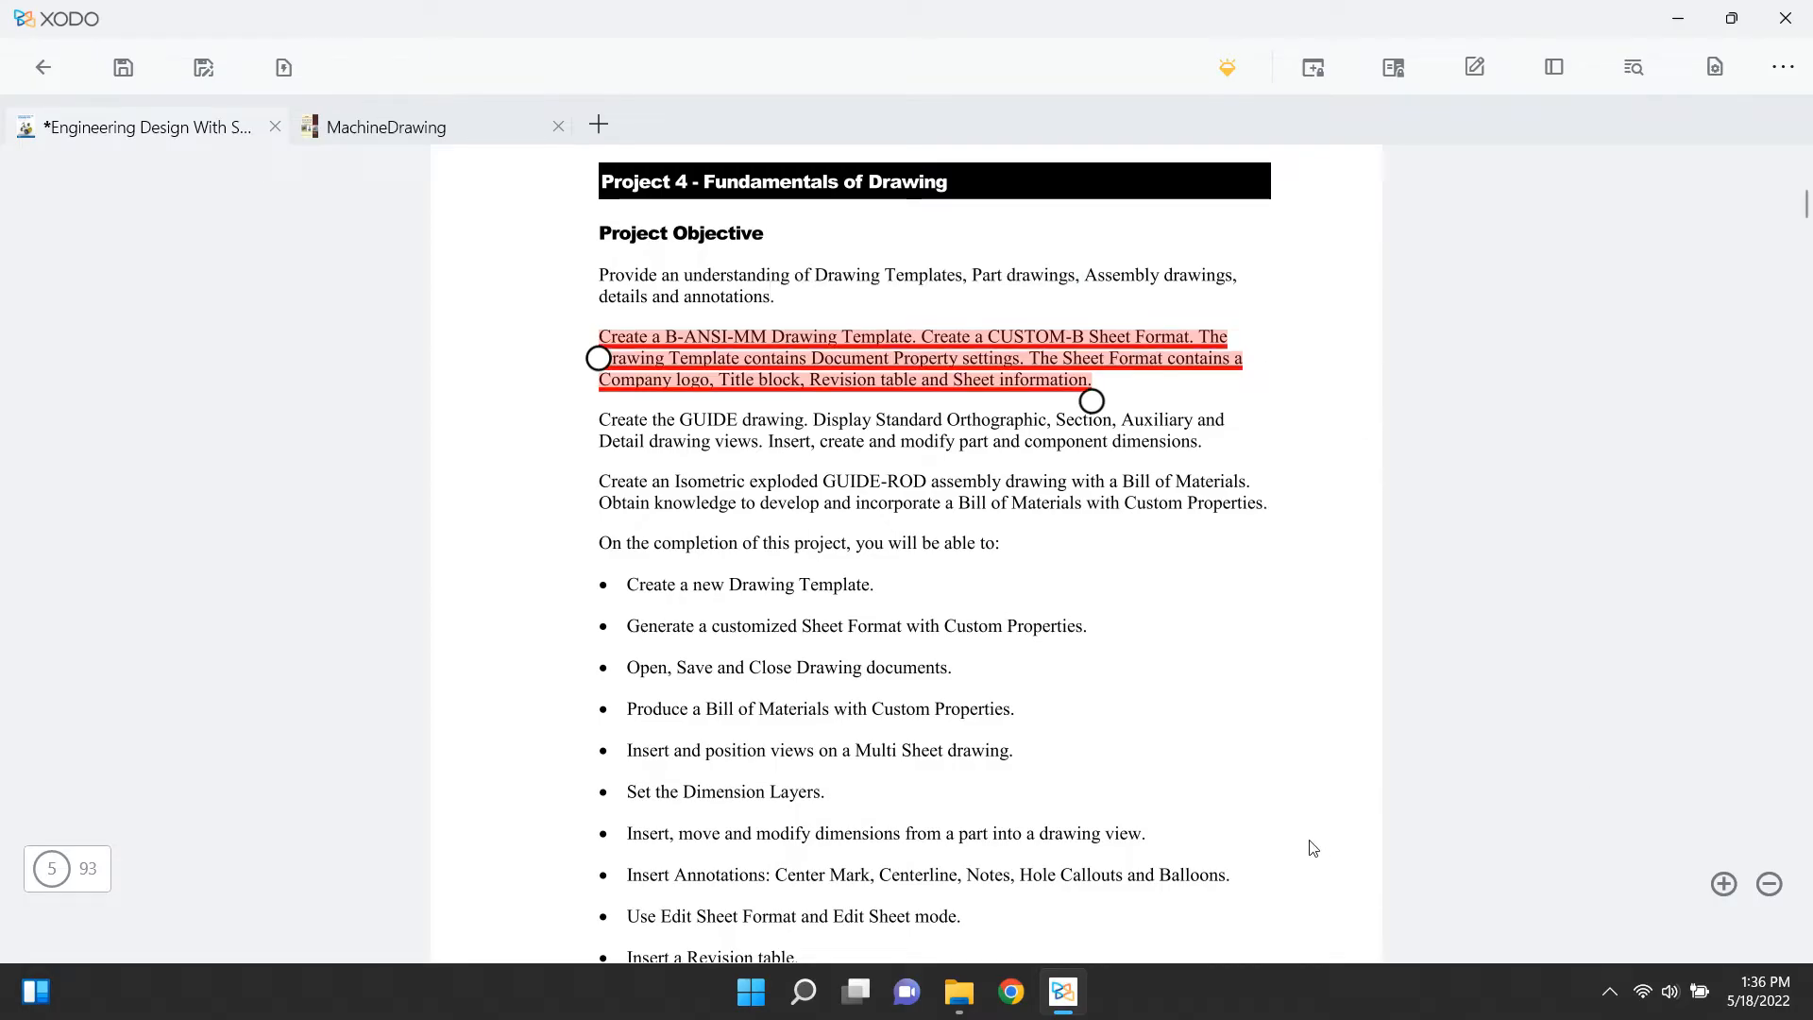
left_click(1150, 548)
Step: Examine the website and PDF page link options for the line starting "Create an Isometric exploded GUIDE-ROD assembly drawing"
triple_click(1068, 485)
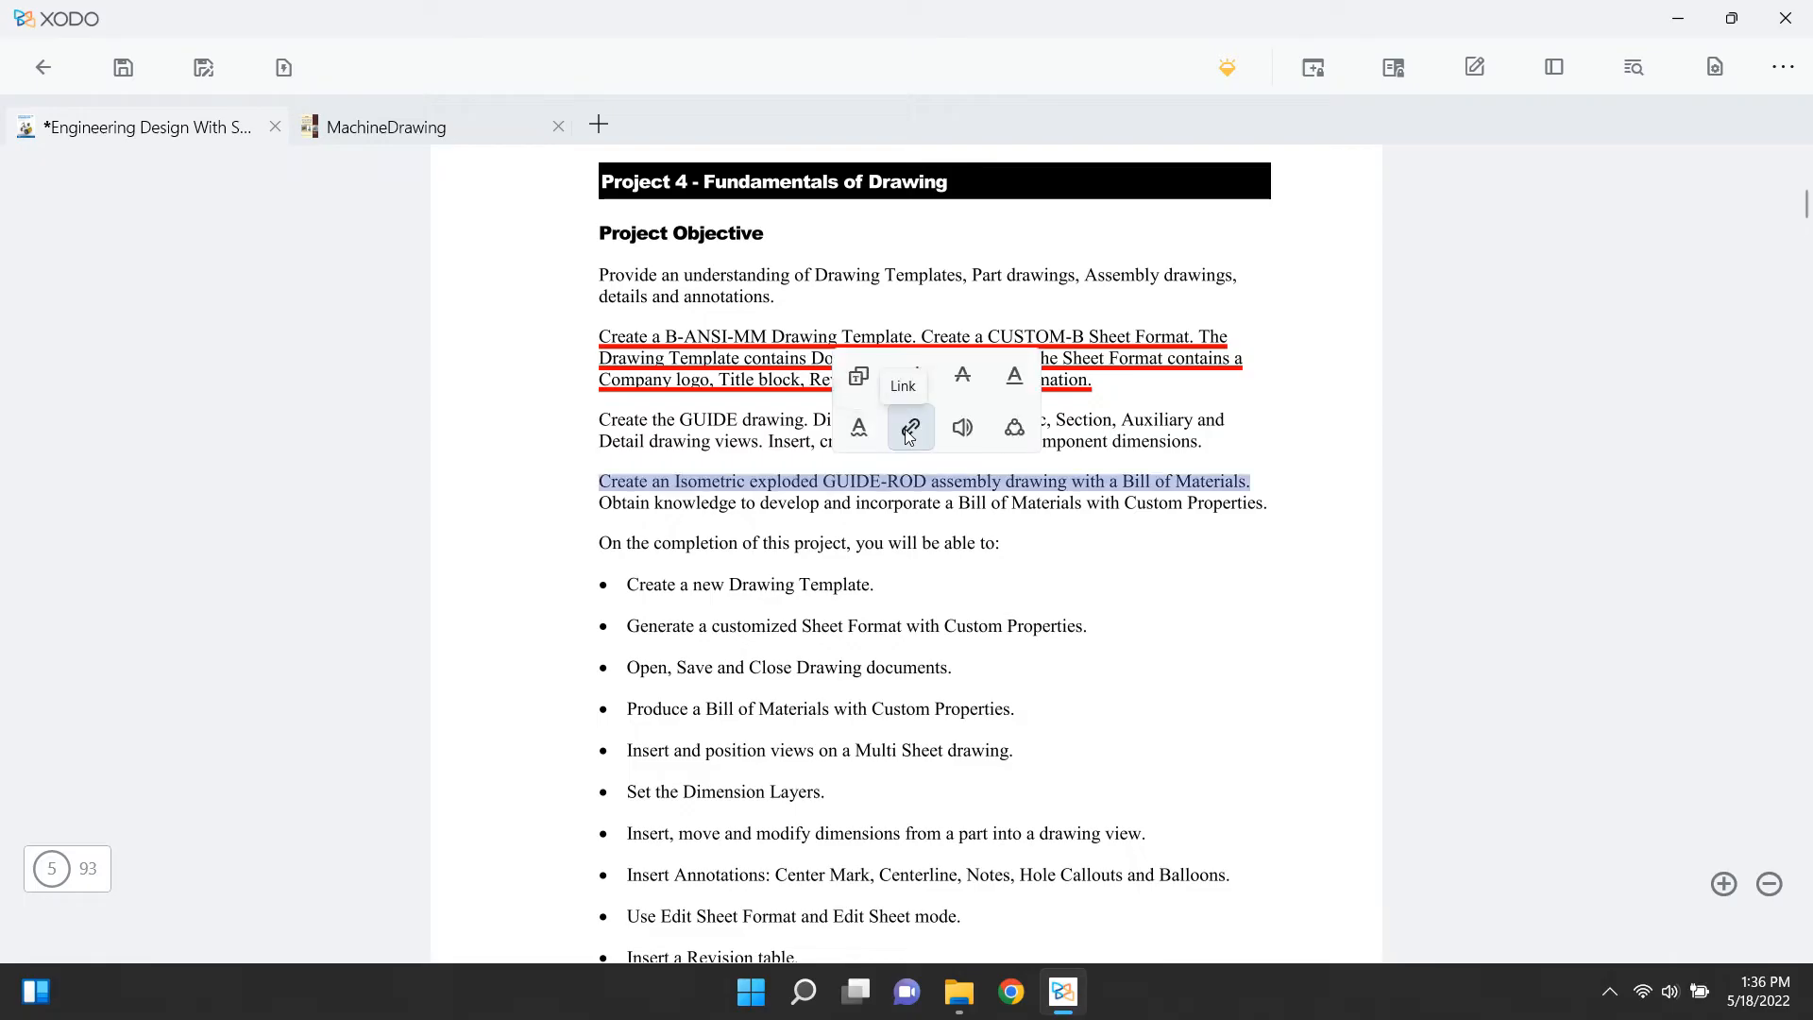
left_click(910, 428)
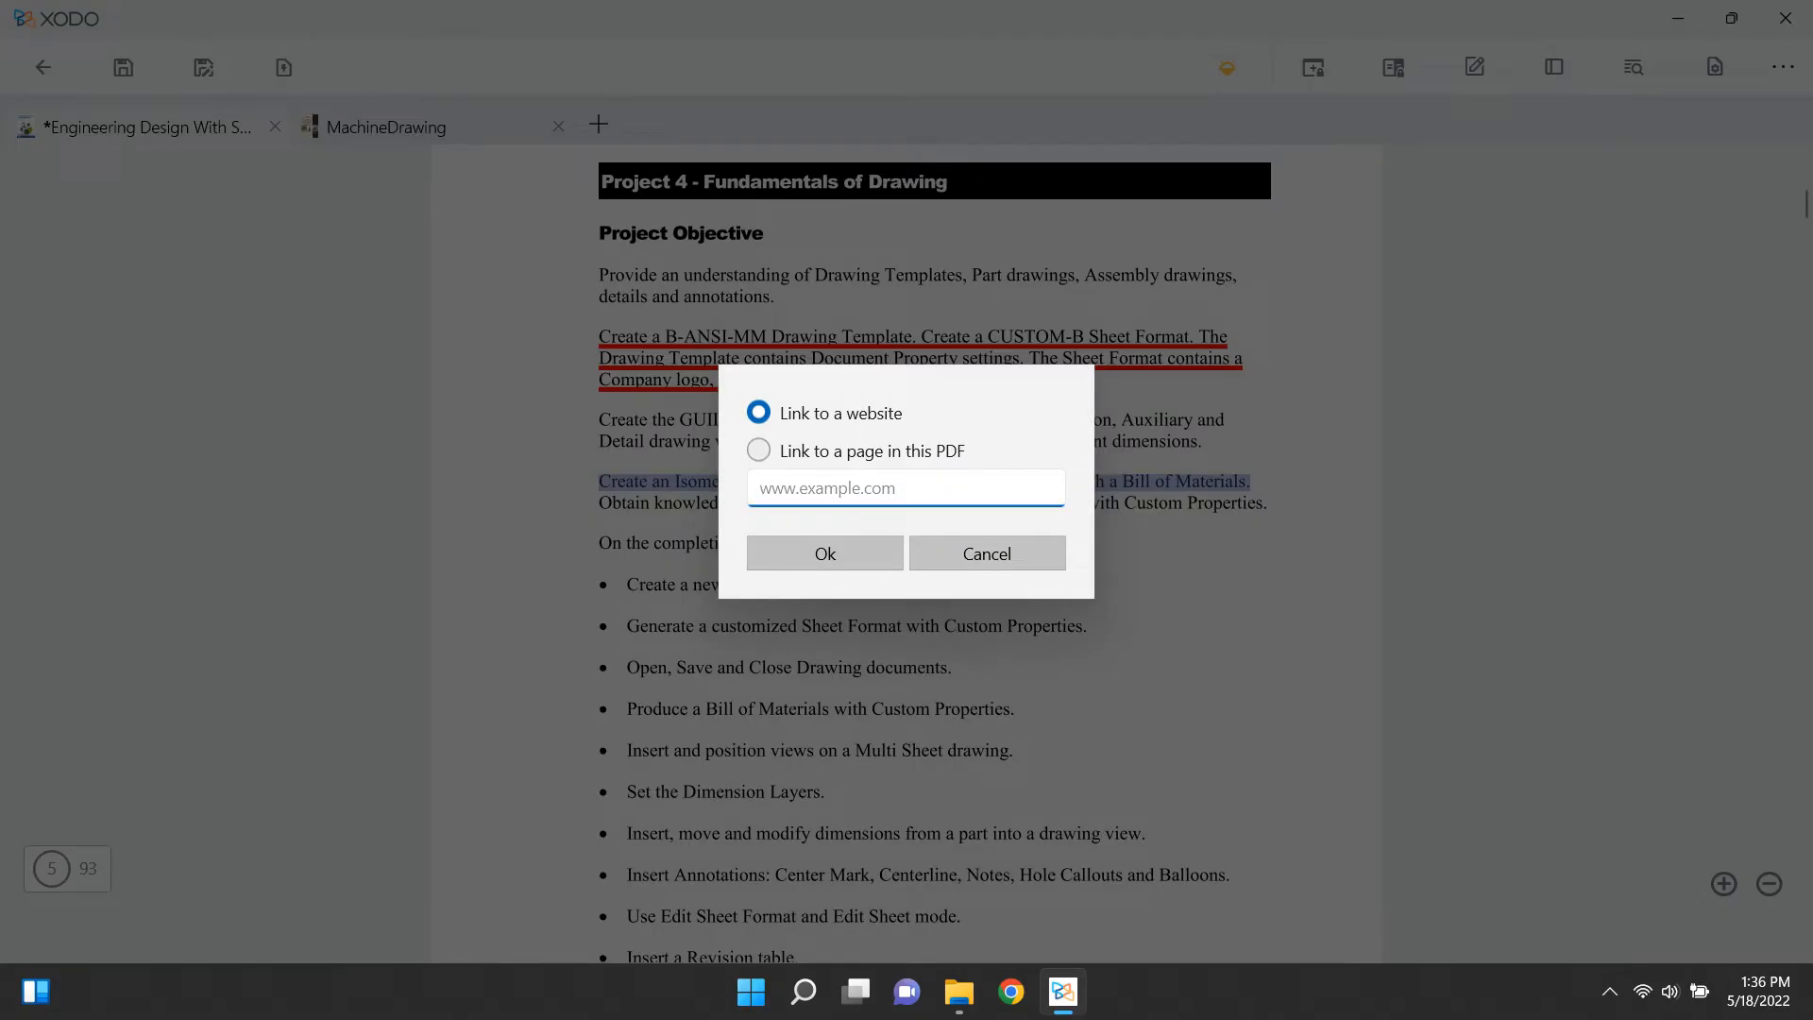
left_click(796, 453)
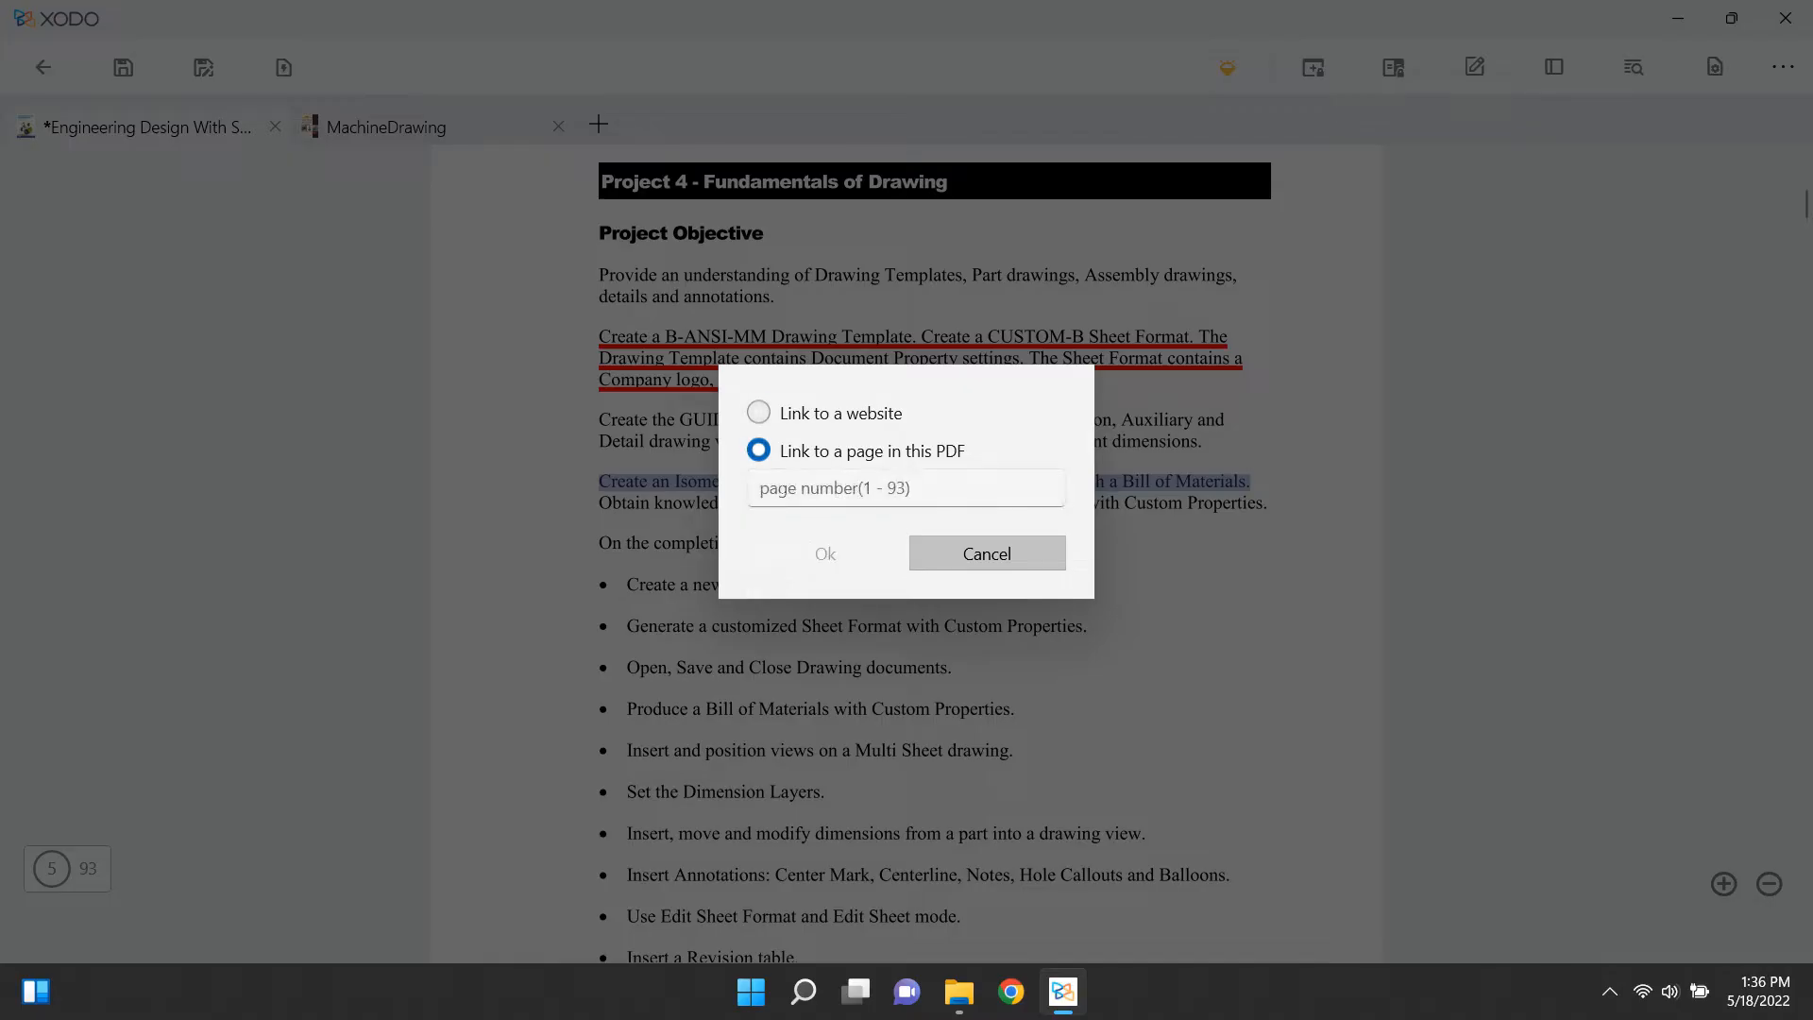
key("Escape")
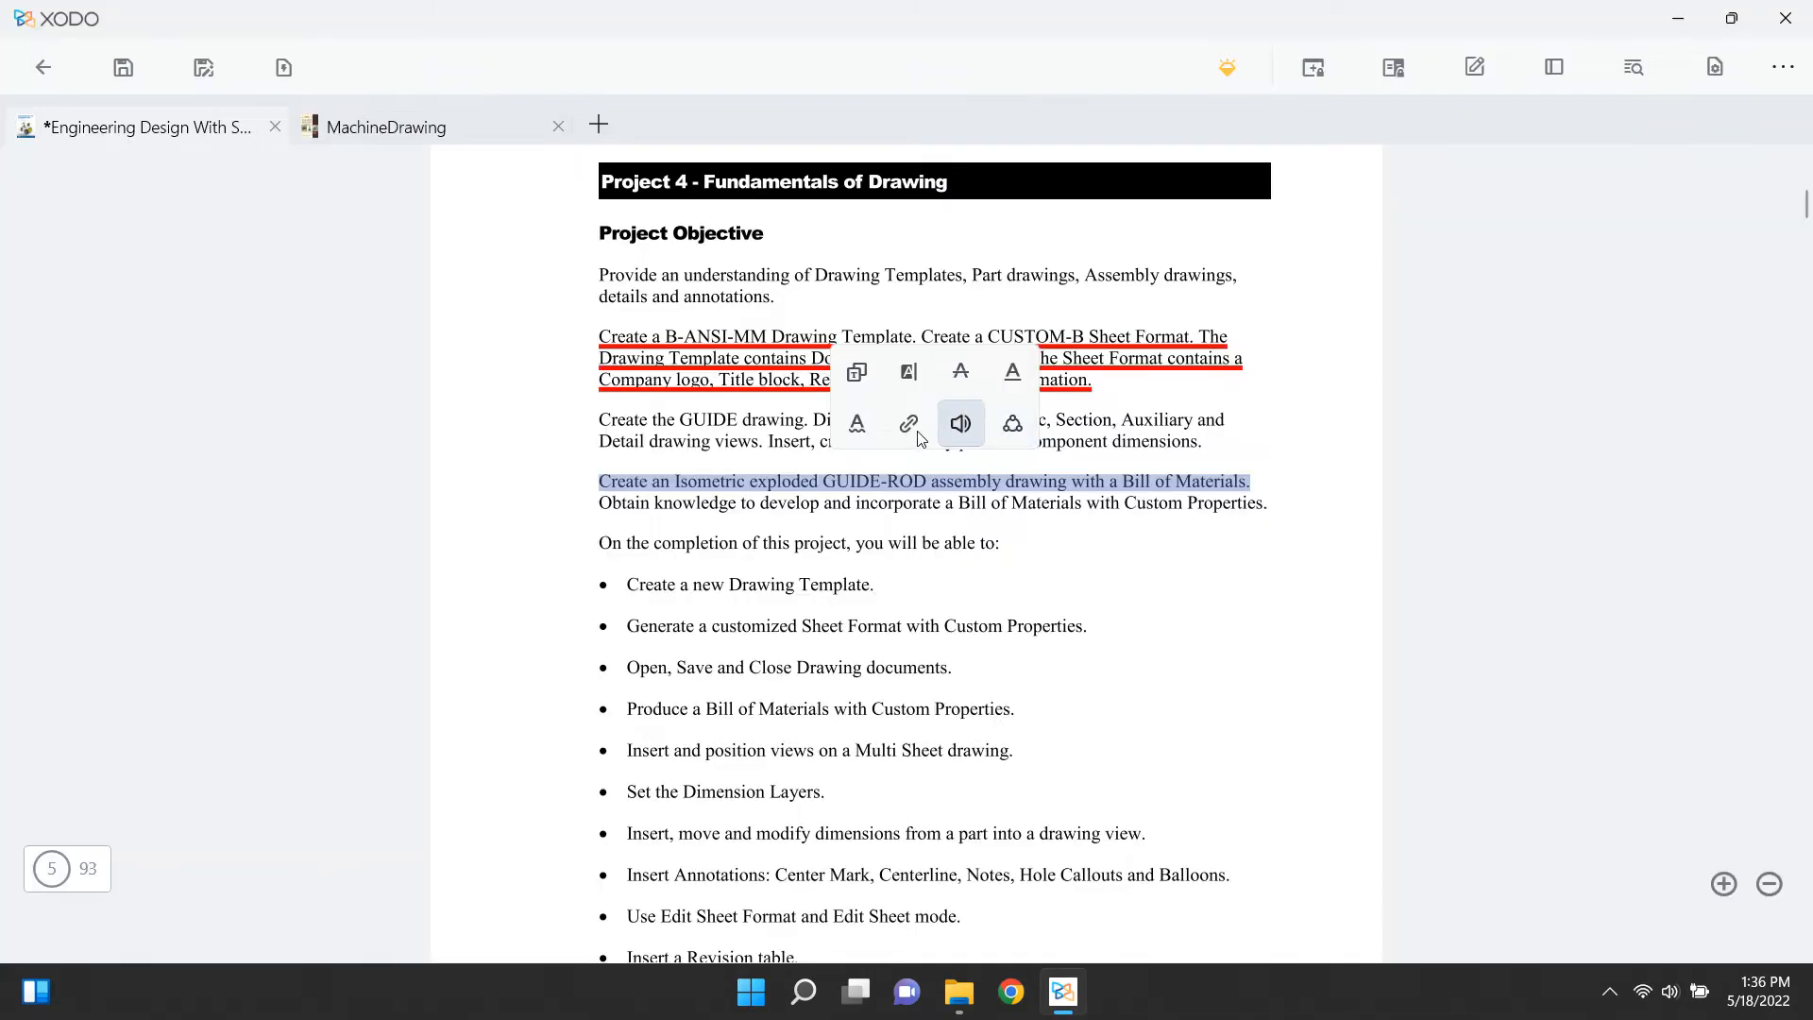
left_click(1018, 425)
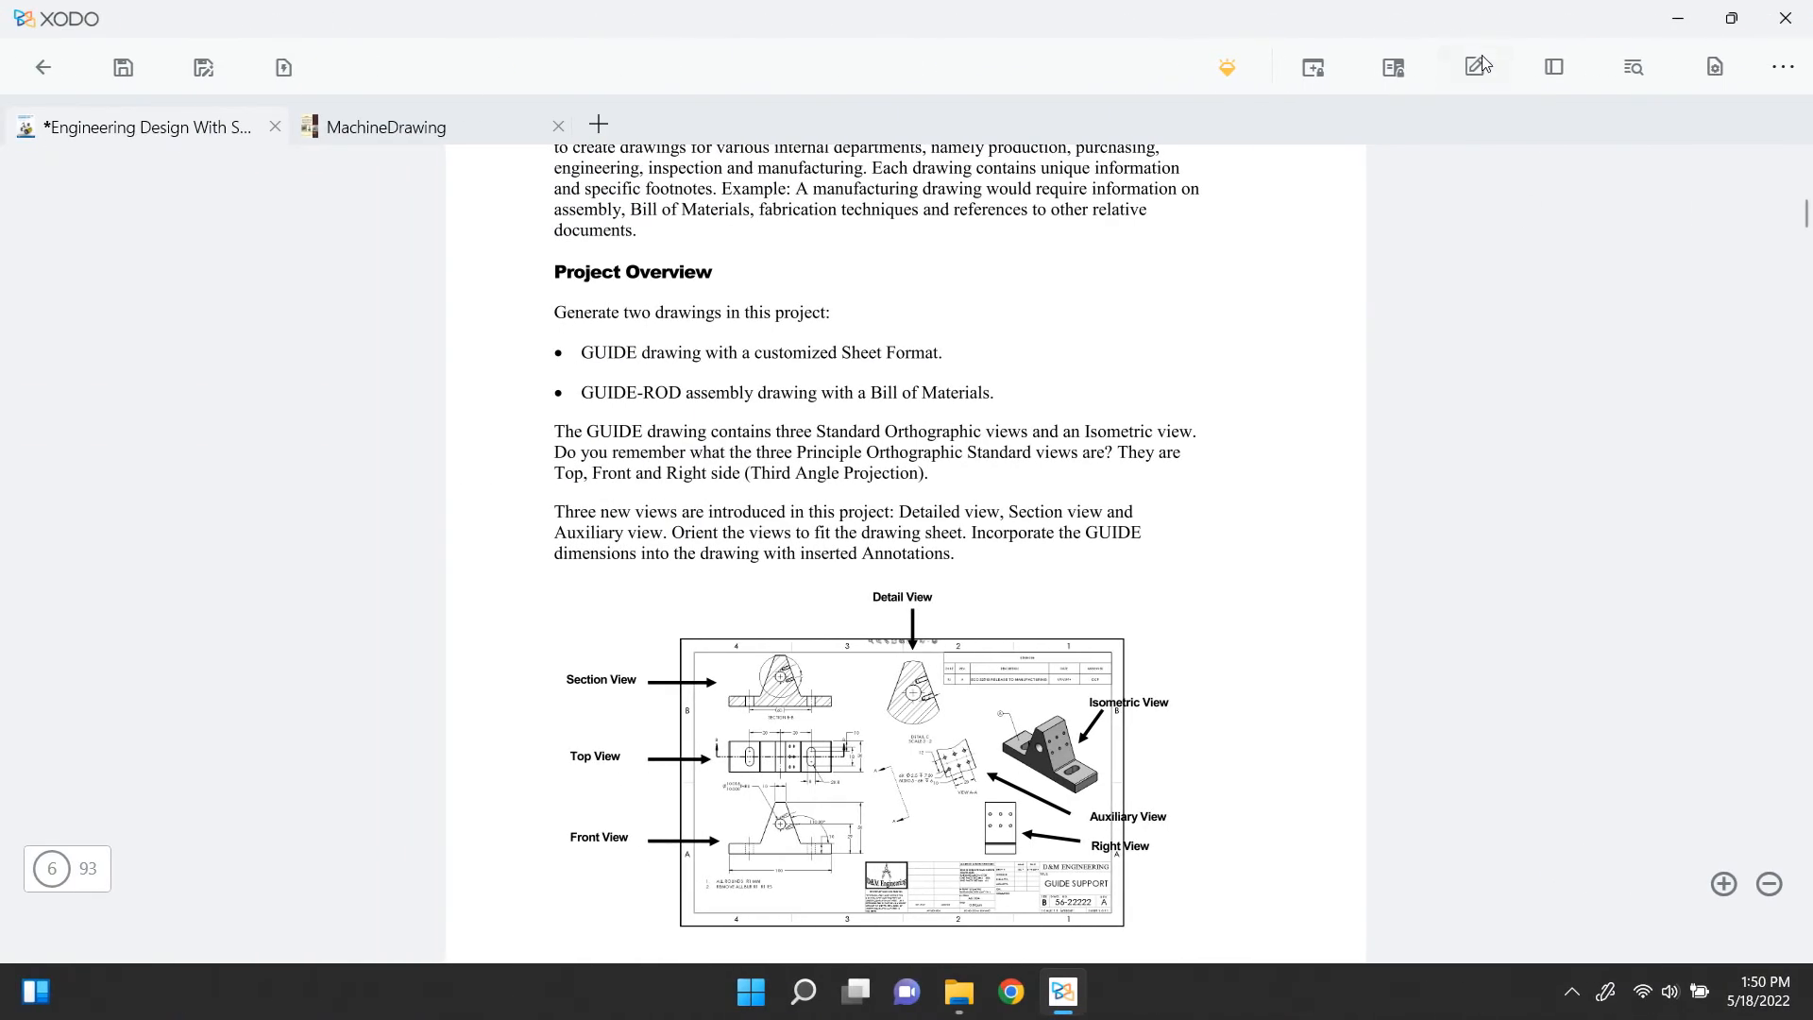
Step: Add a comment note beside the GUIDE-ROD assembly drawing bullet in the Project Overview on page 6
left_click(1477, 69)
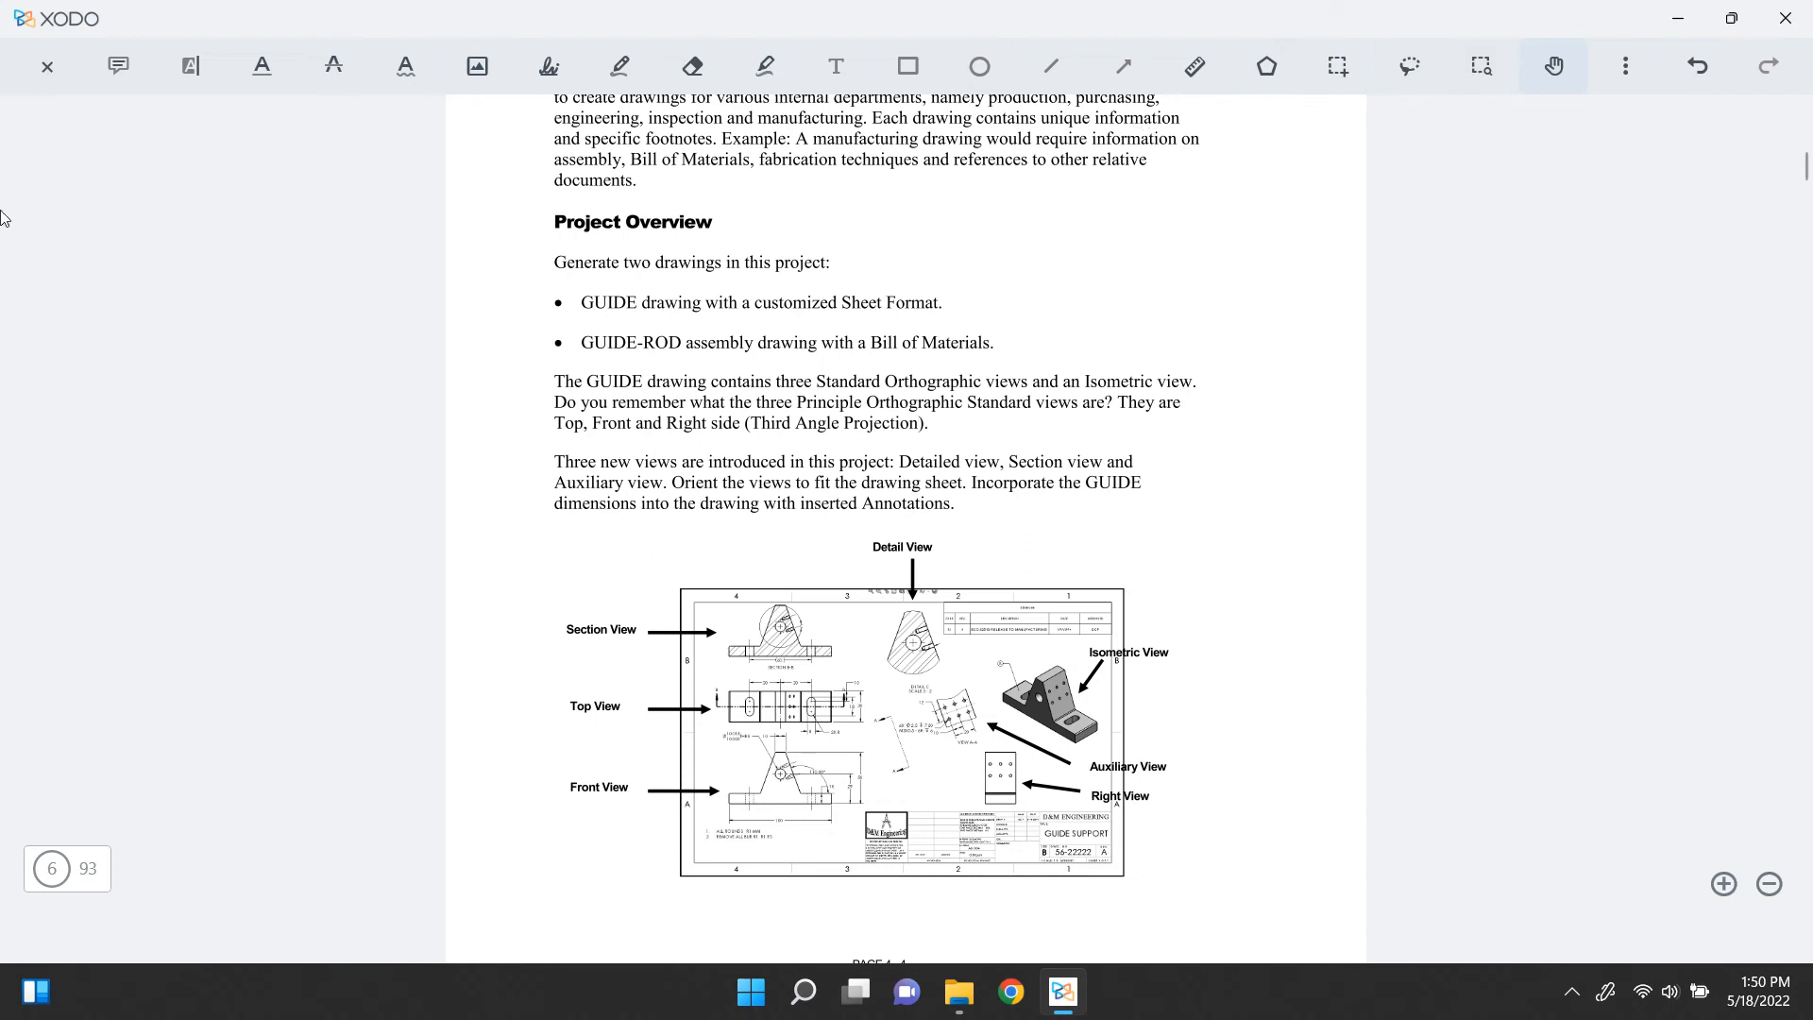
left_click(113, 84)
left_click(959, 304)
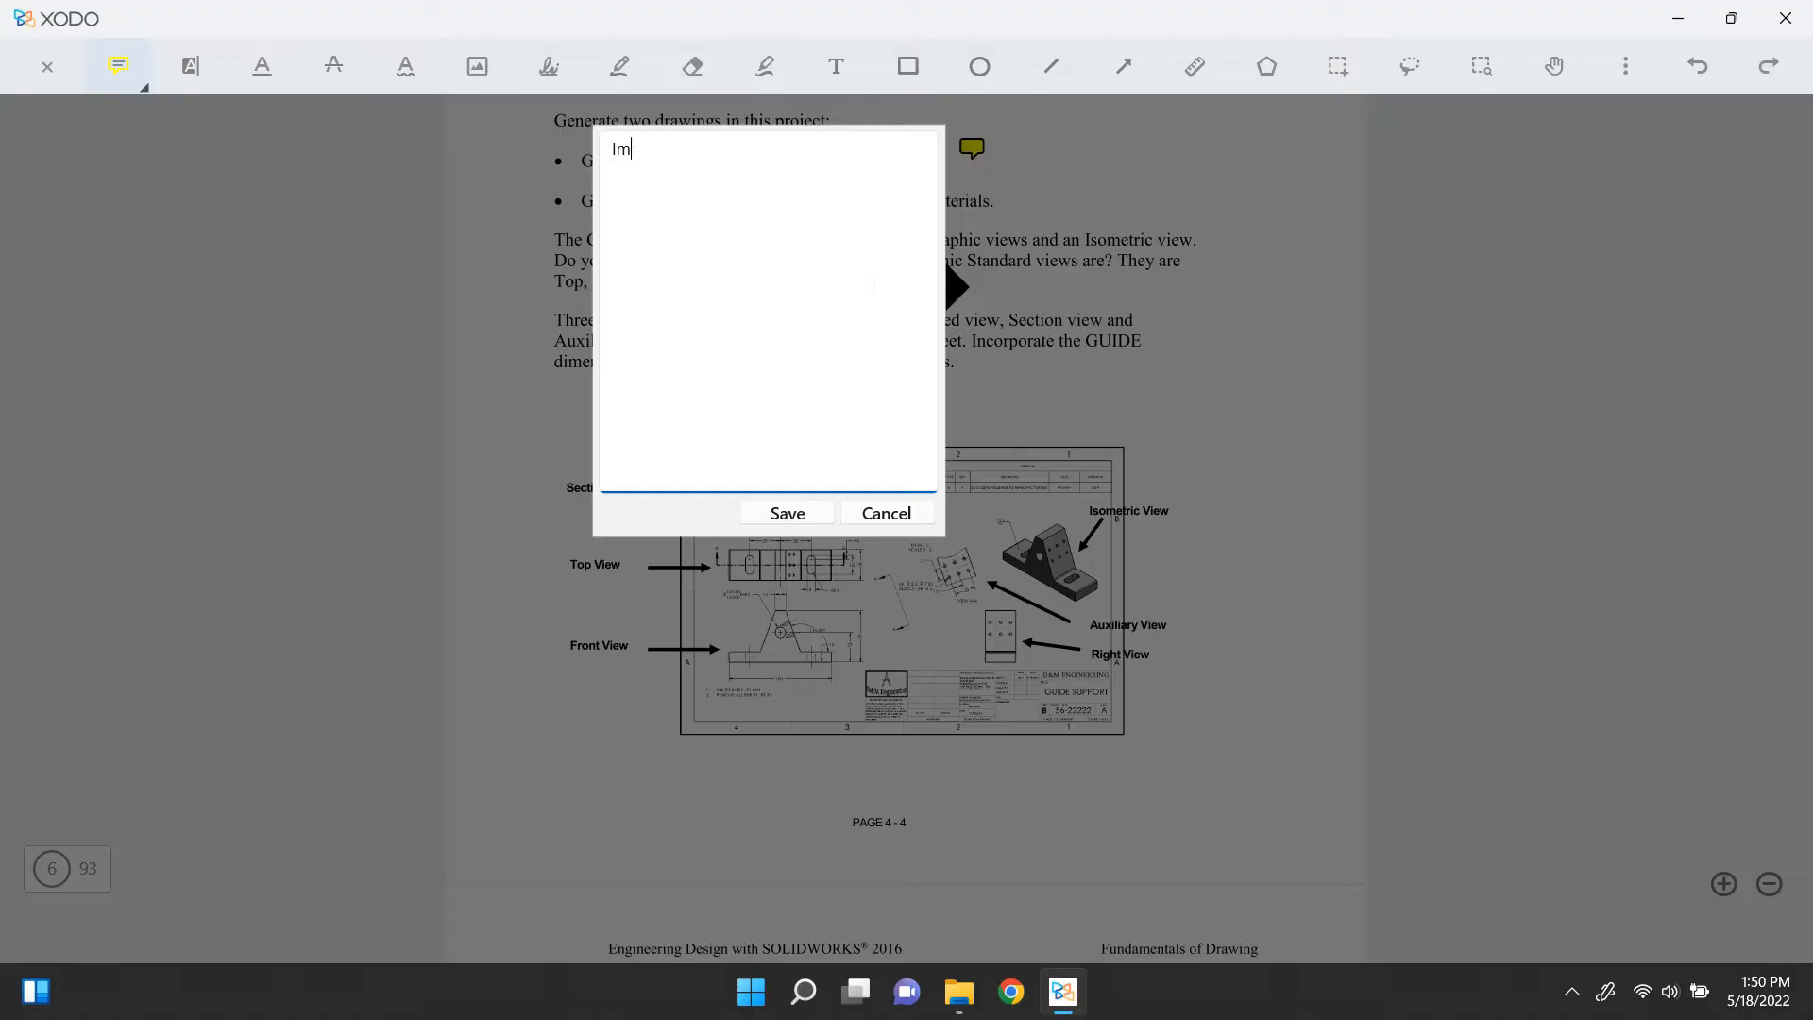
left_click(788, 513)
Step: Change the comment note's icon to a light bulb and its color to red
left_click(1044, 247)
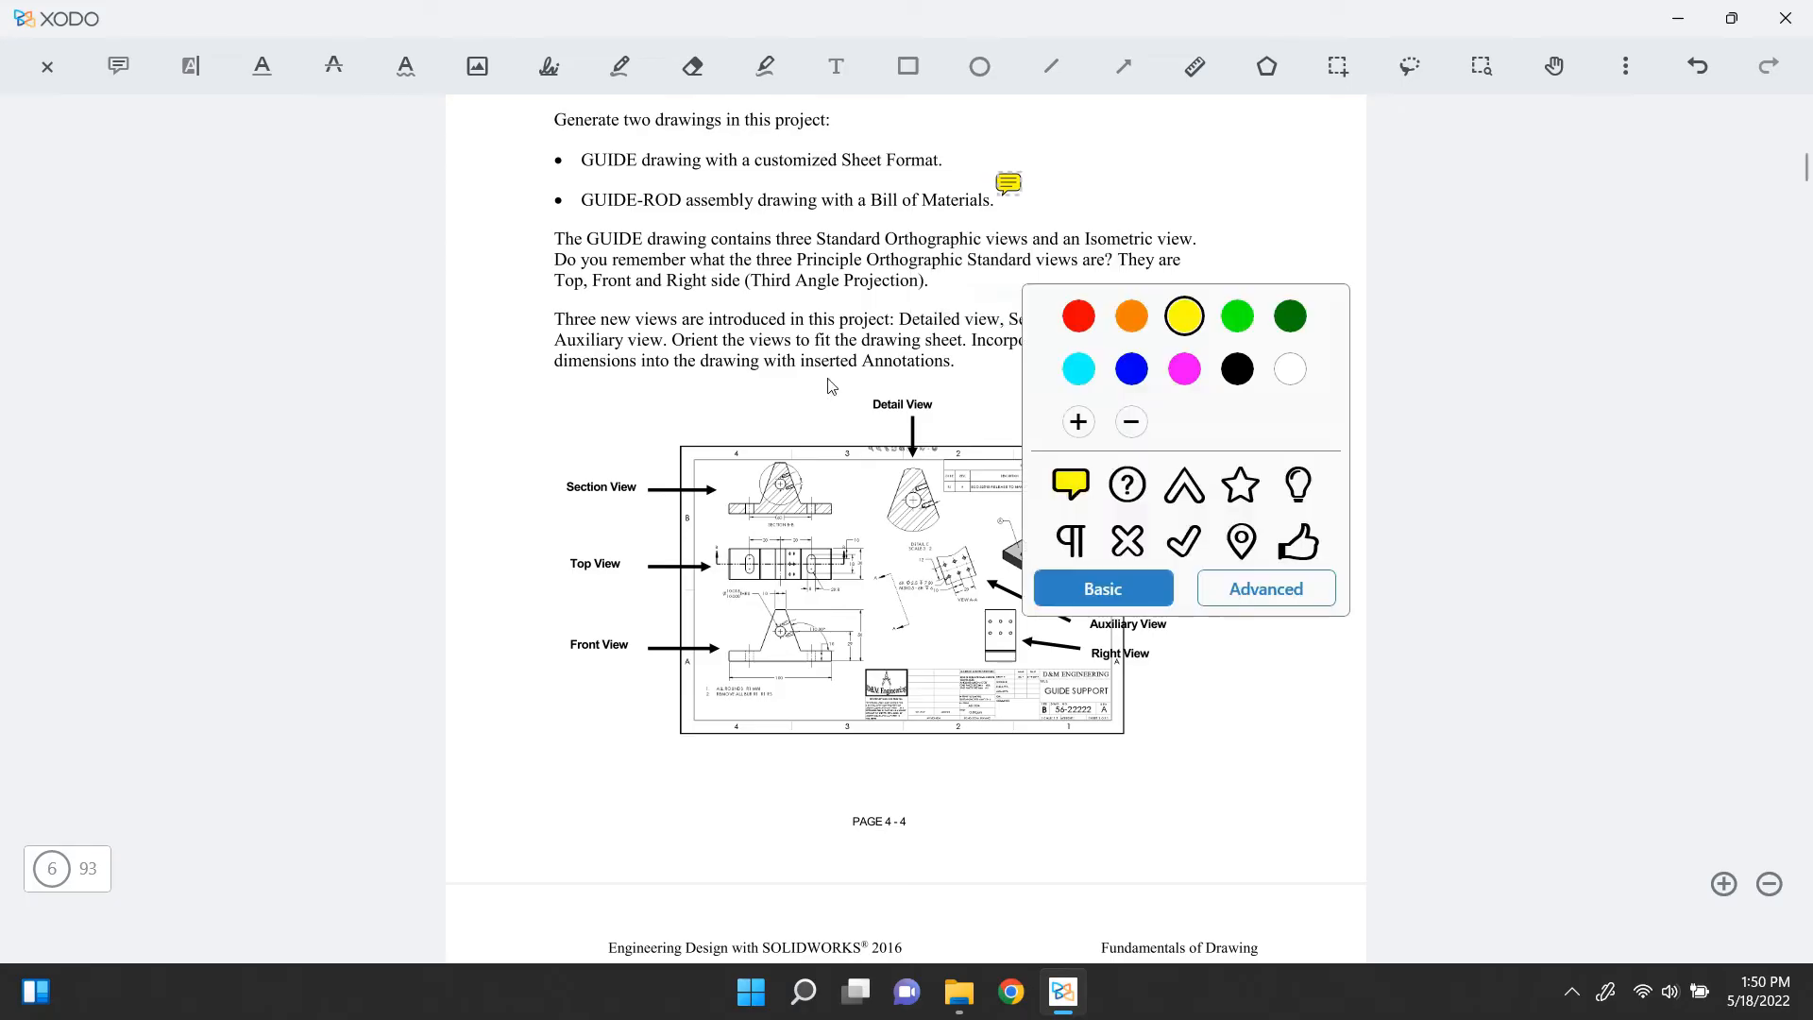
left_click(1299, 485)
left_click(1078, 315)
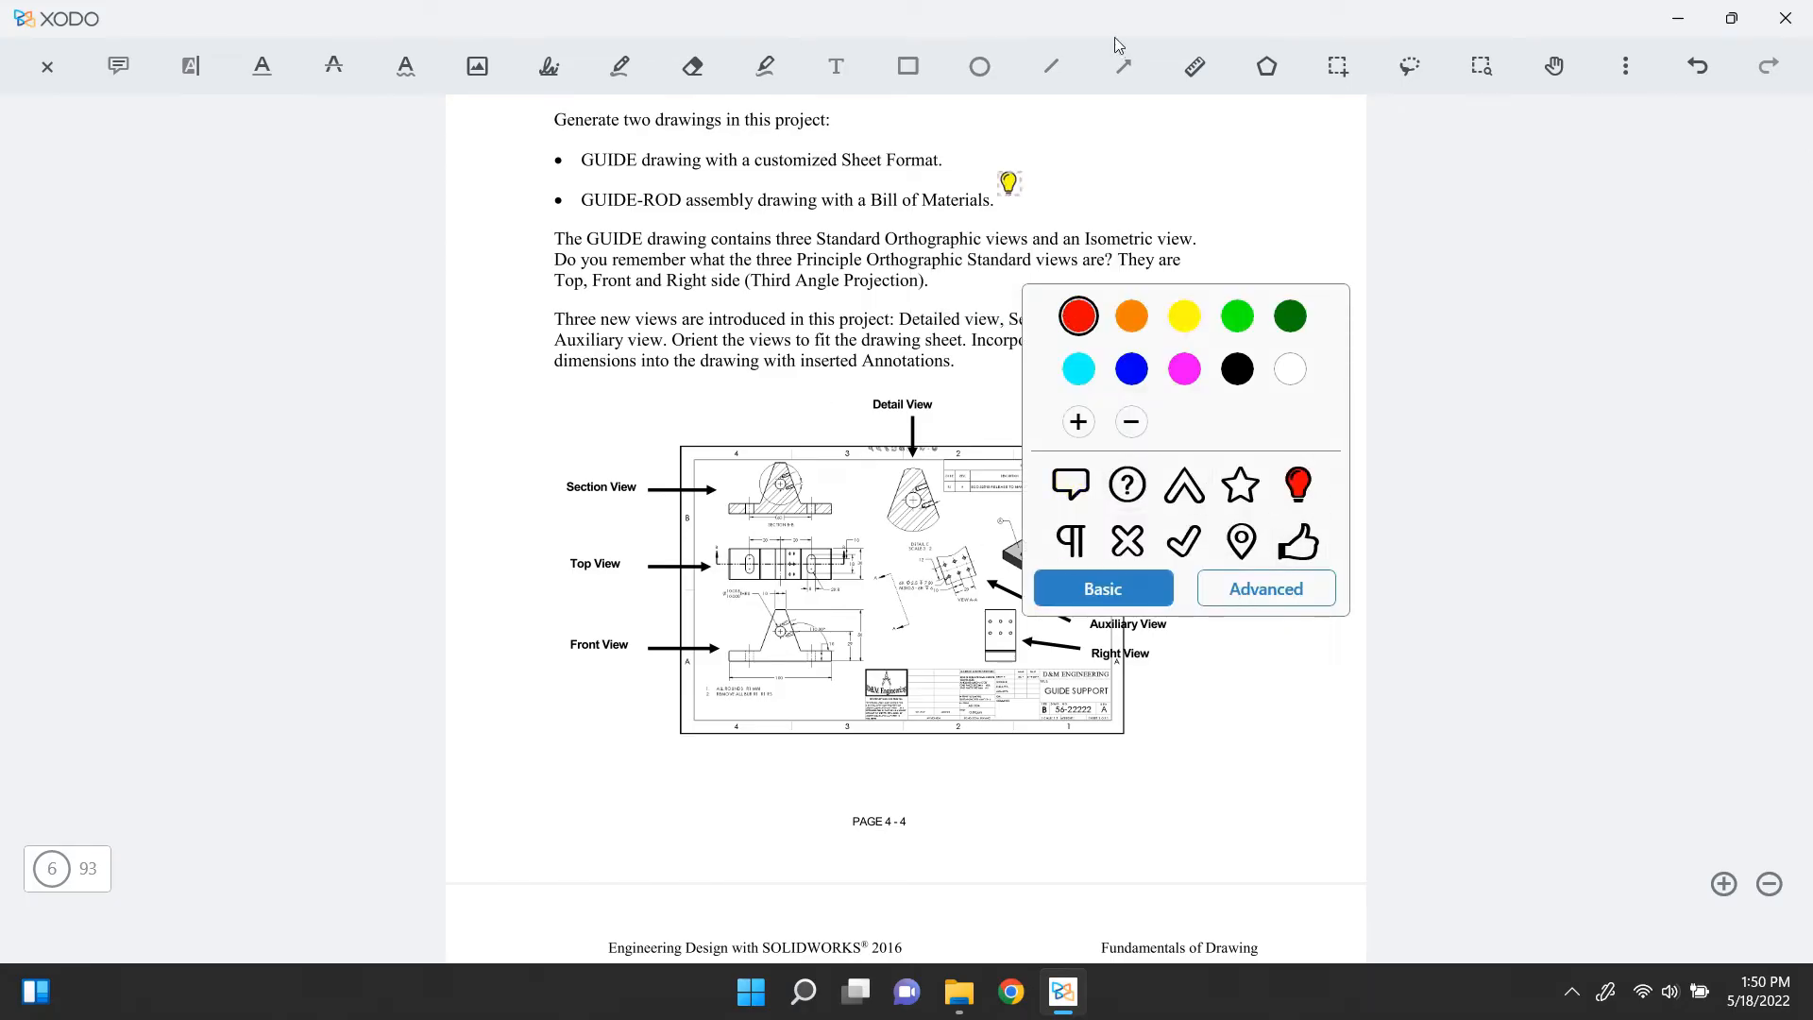
left_click(965, 312)
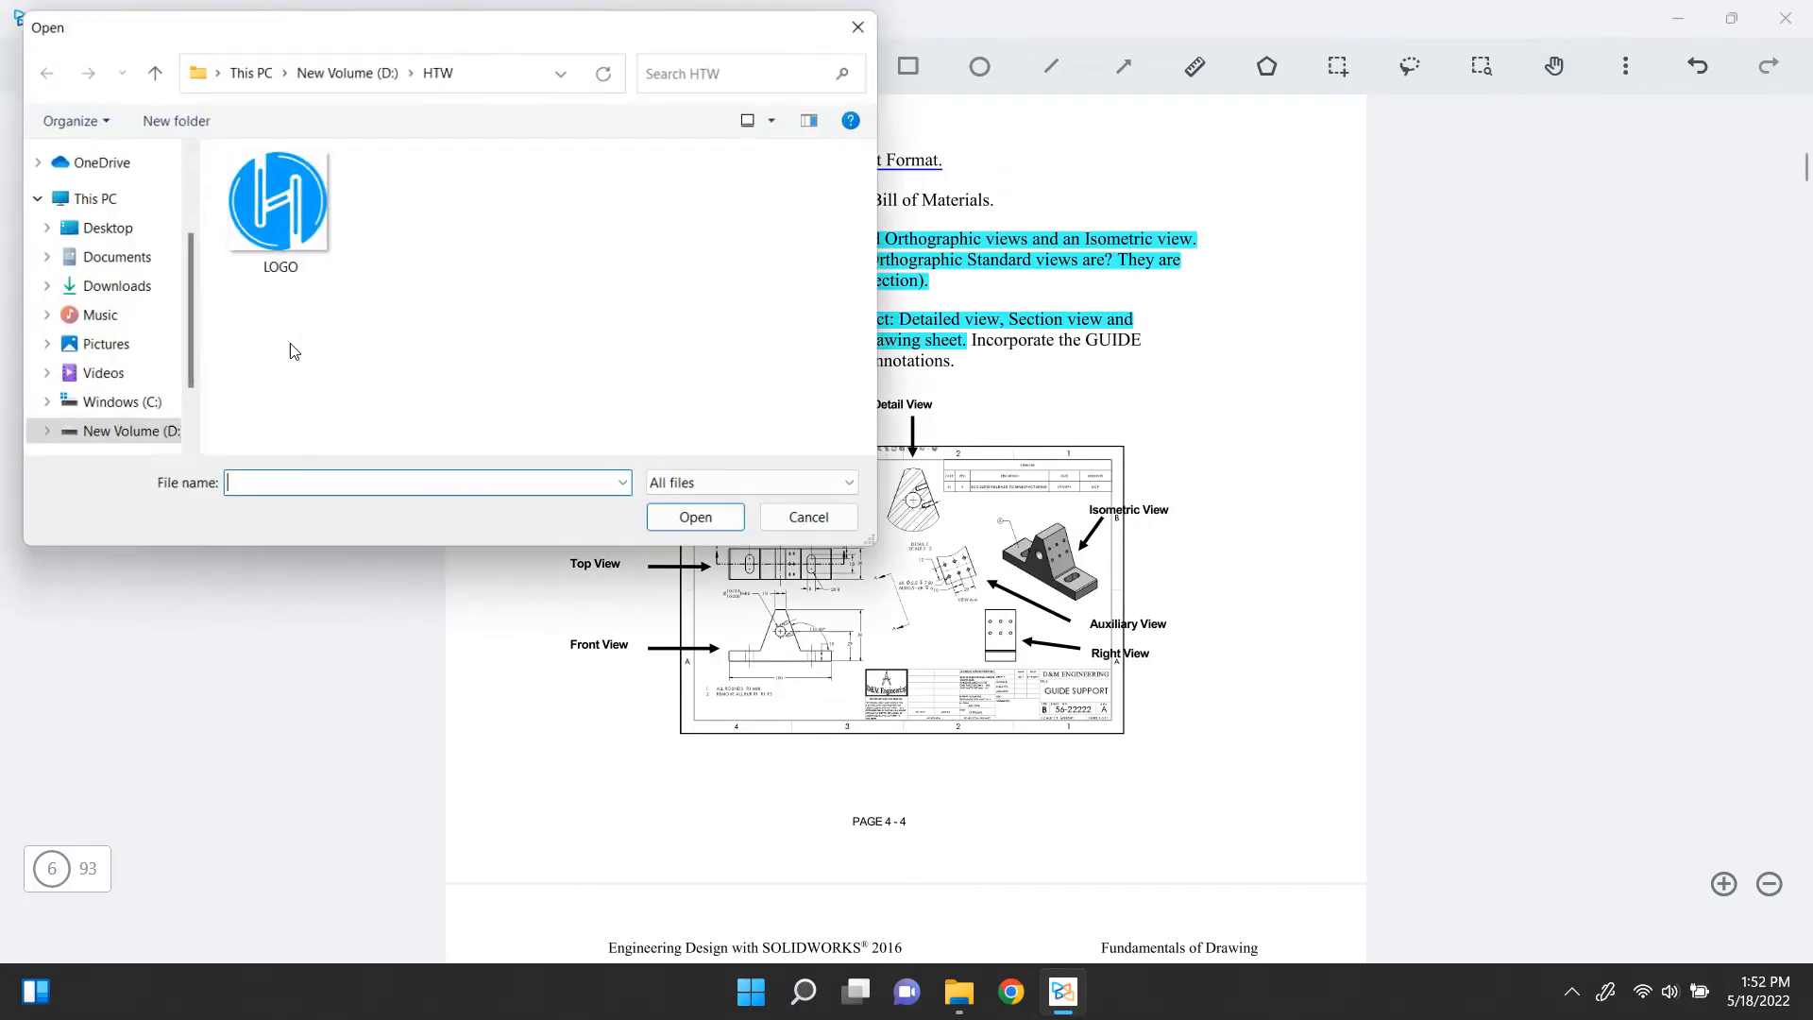
Step: Insert the LOGO image on page 6, shrink it to less than half size and position it beside the Isometric View label
left_click(274, 182)
left_click(705, 526)
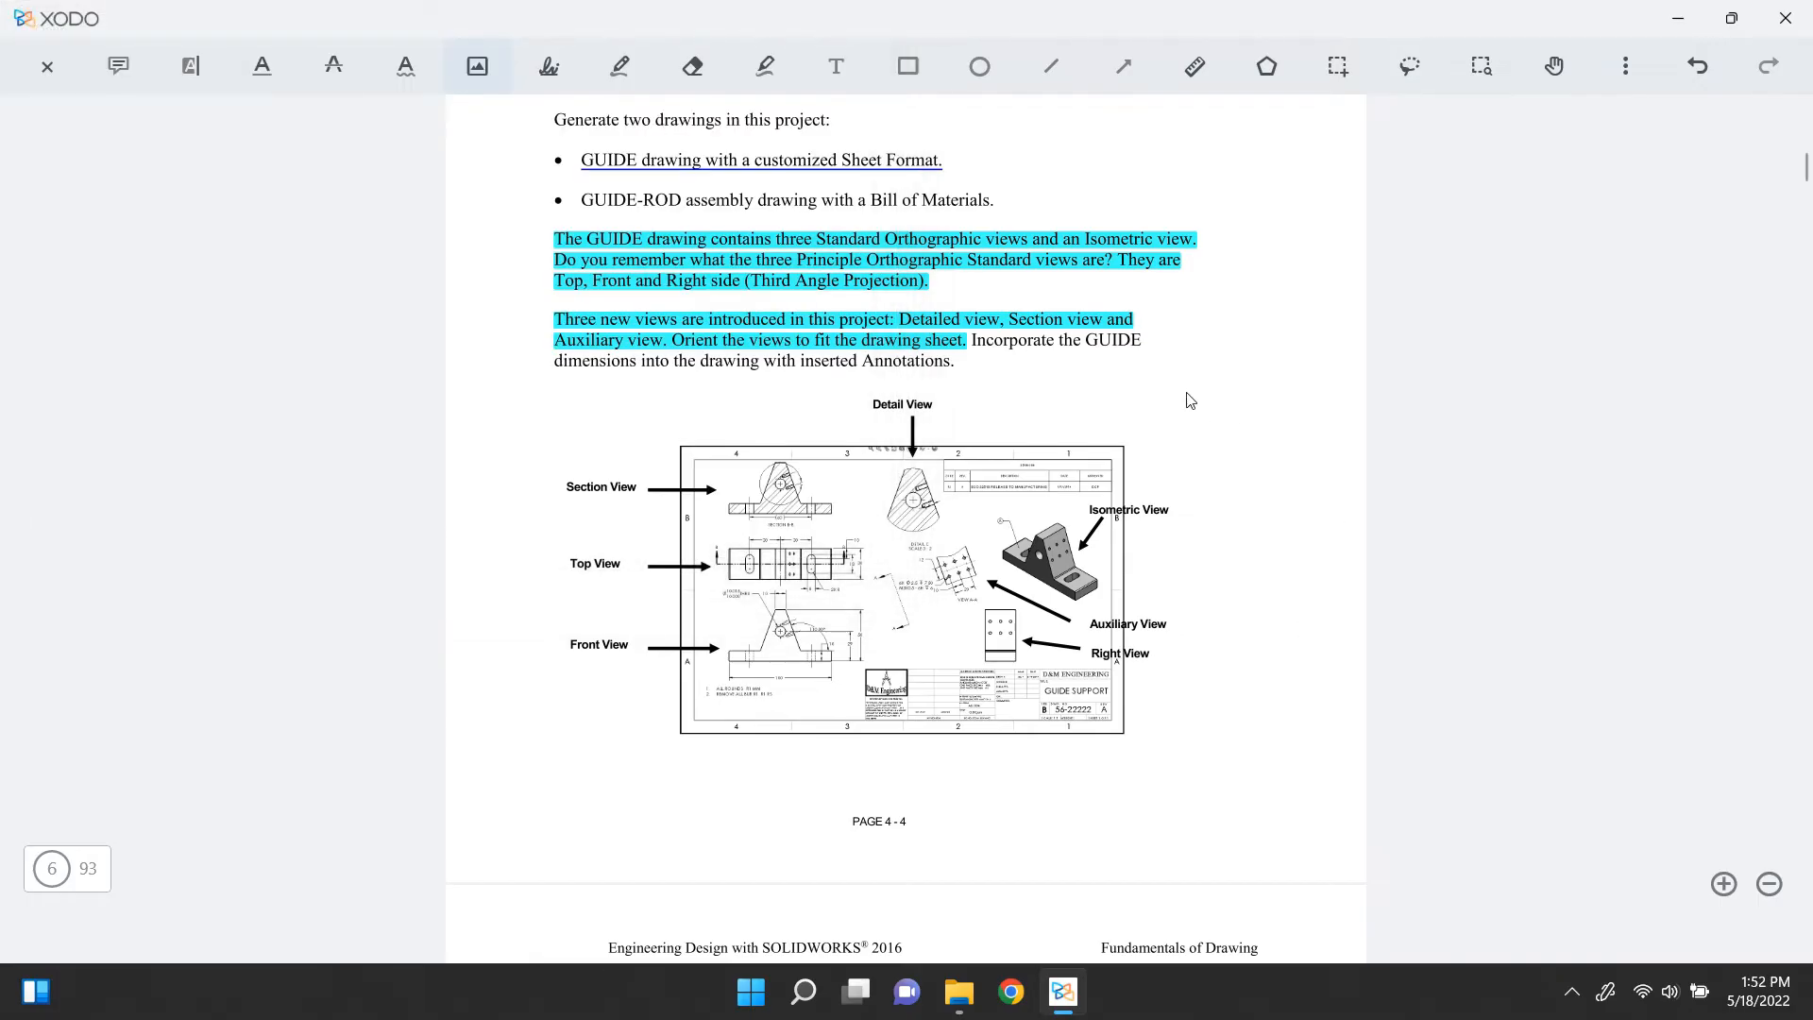
left_click(1216, 402)
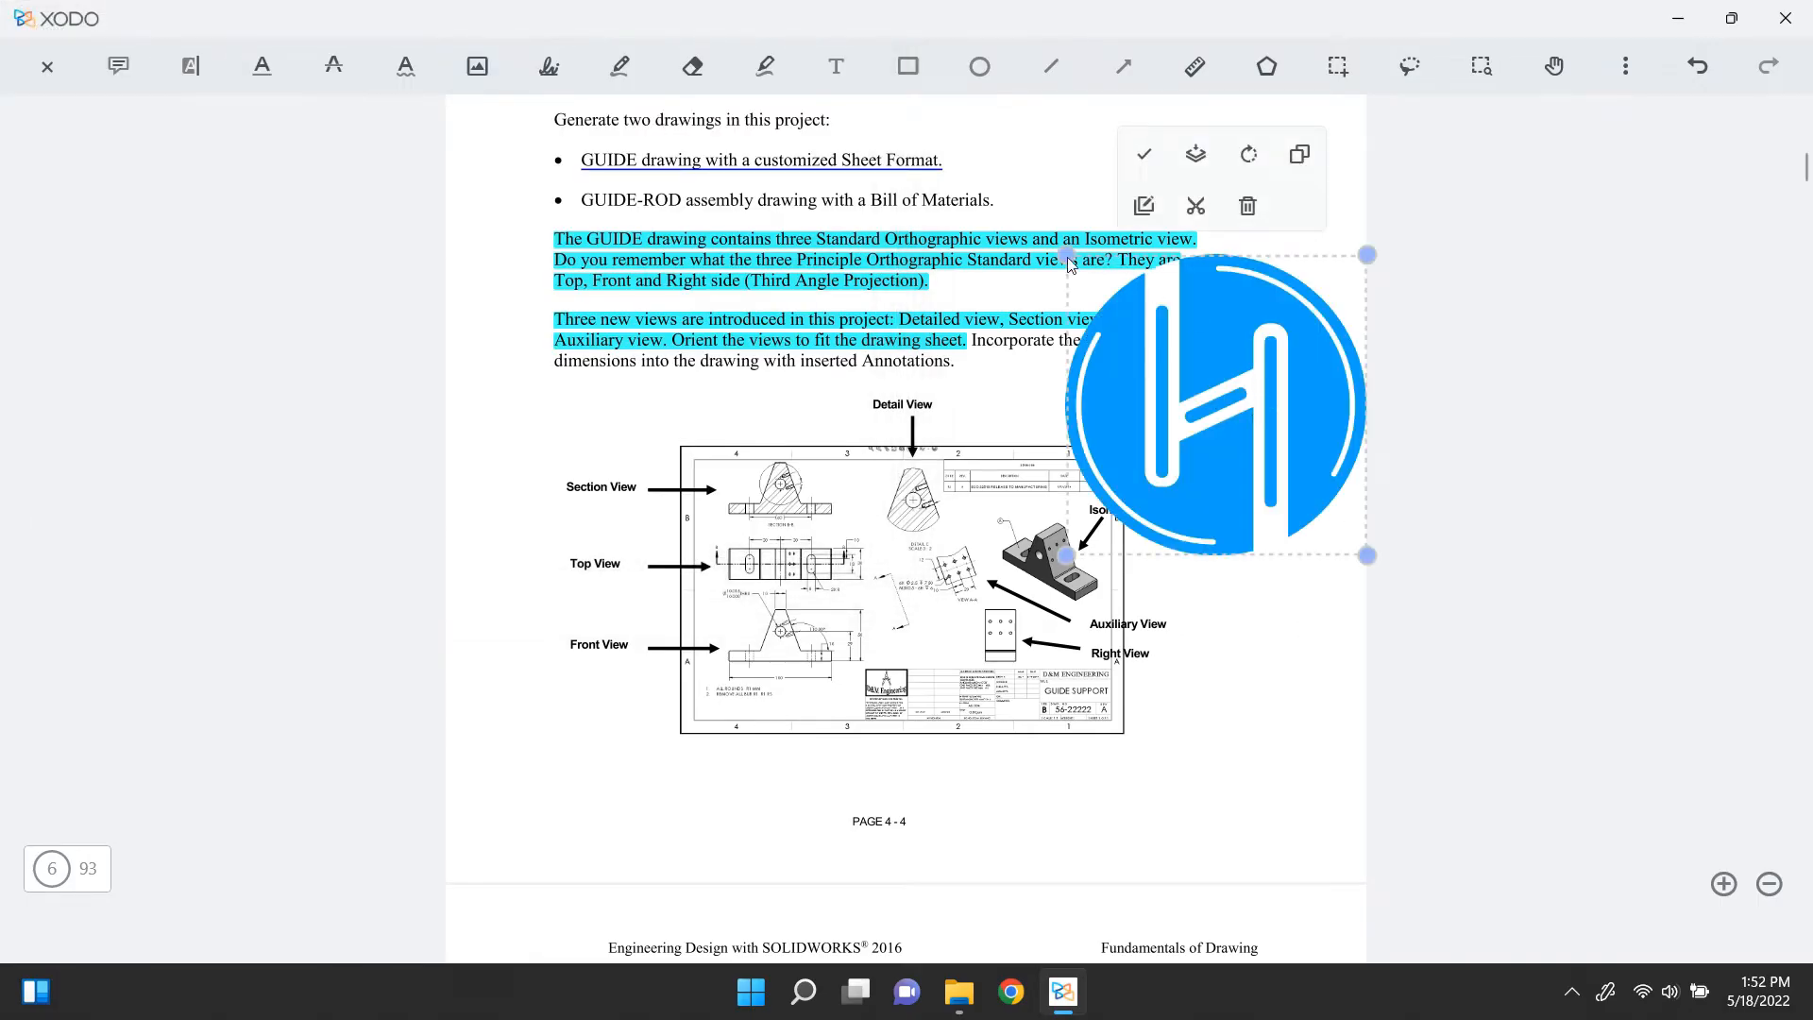
mouse_move(1067, 257)
left_mouse_down()
mouse_move(1191, 359)
mouse_move(1240, 428)
left_mouse_up()
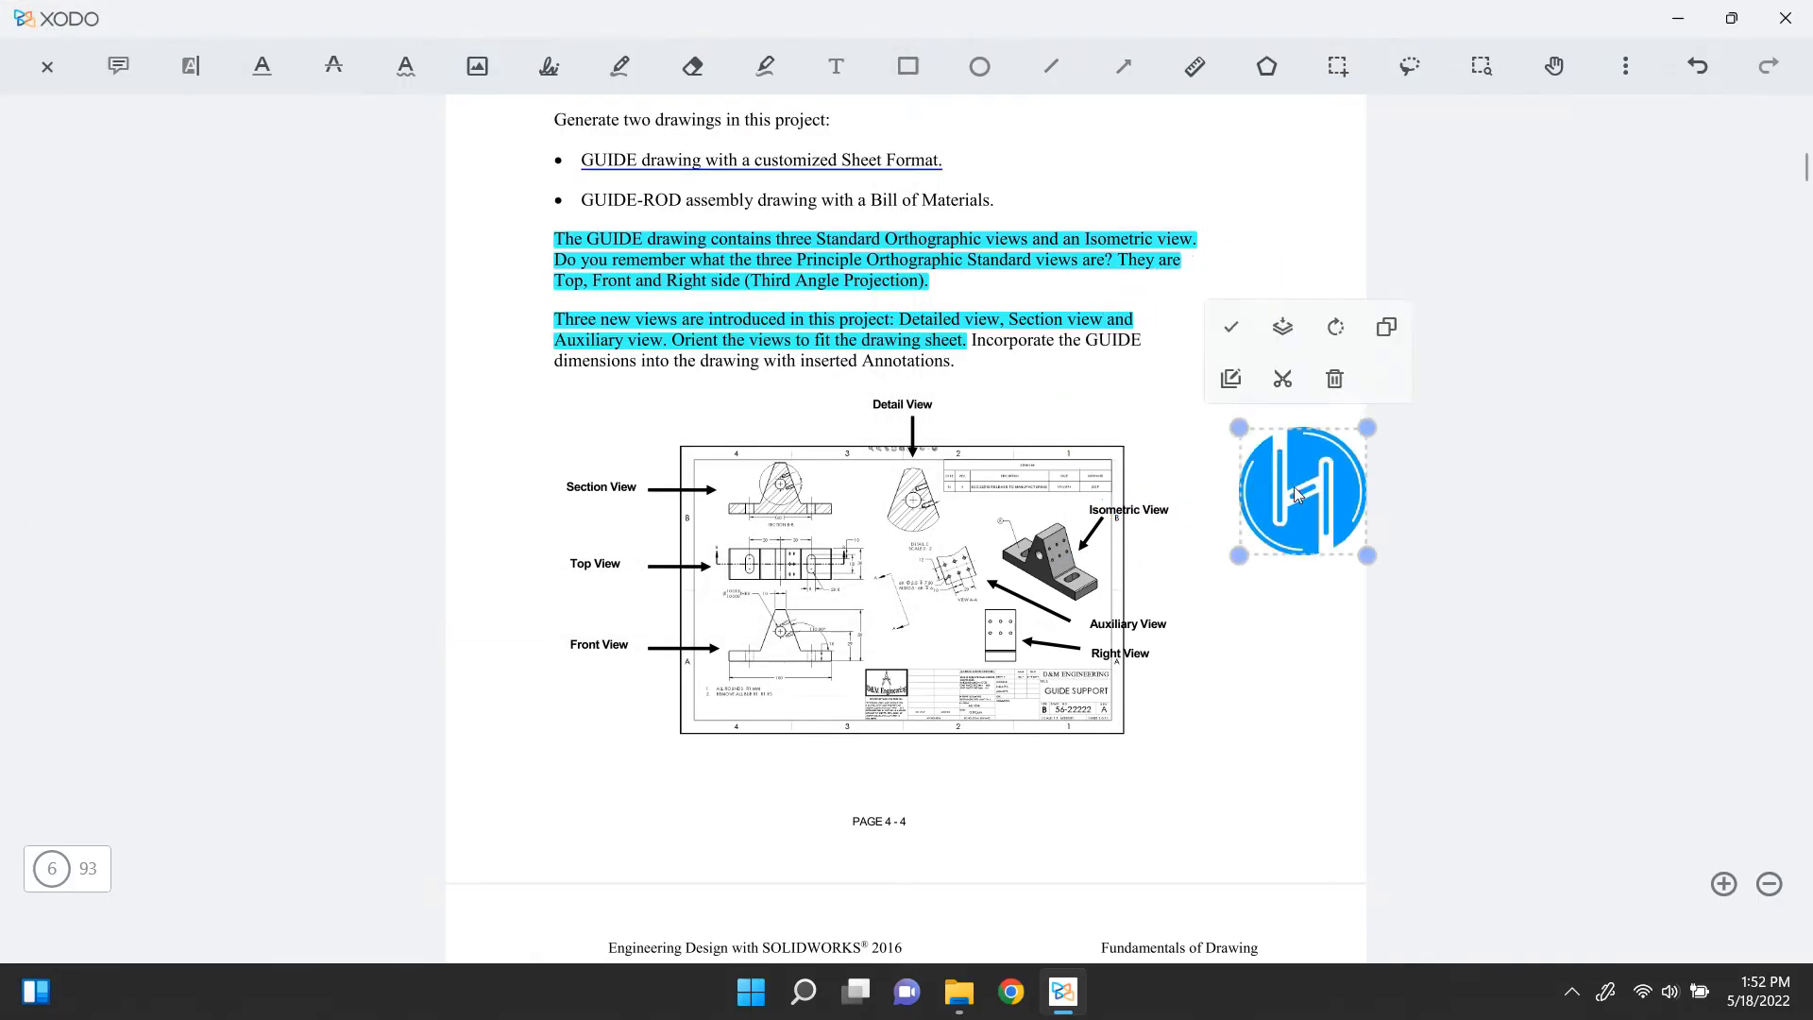
mouse_move(1295, 489)
left_mouse_down()
mouse_move(1226, 462)
mouse_move(1261, 553)
mouse_move(1250, 570)
left_mouse_up()
Step: Draw a new underlined HTW signature, make it the default signature and add it below the page 6 drawing
left_click(1053, 776)
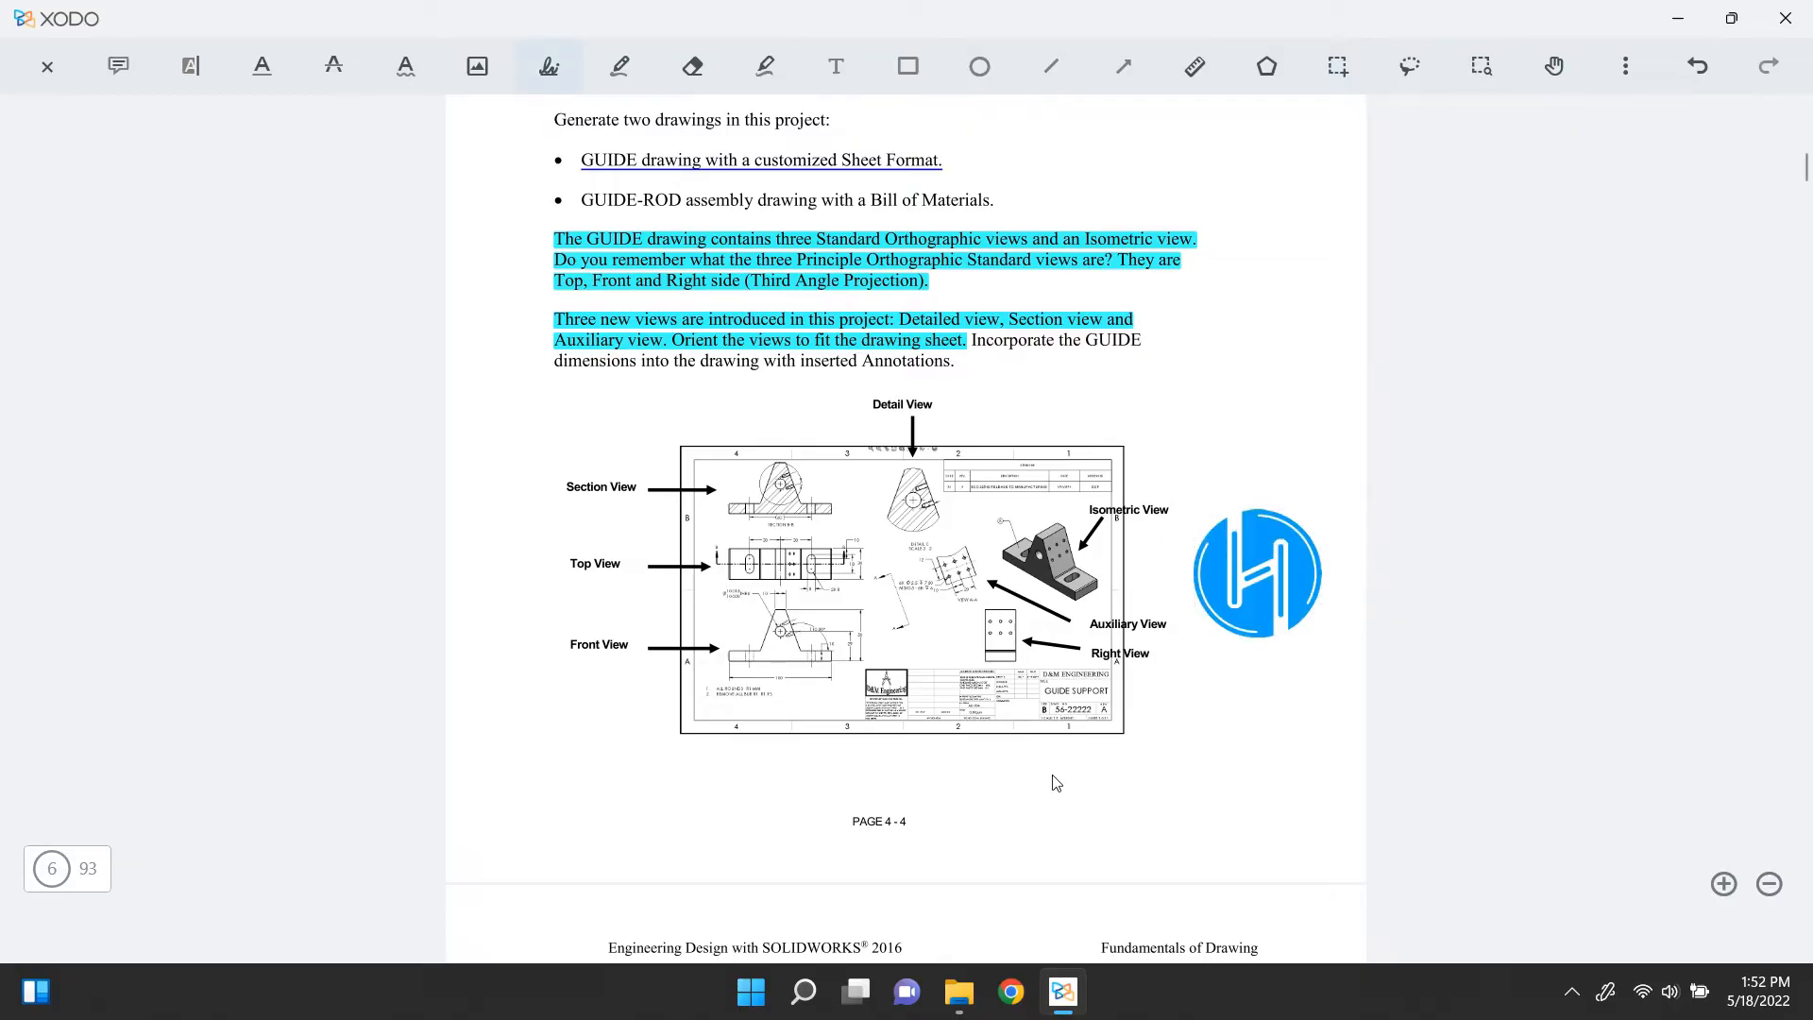
left_click(1056, 783)
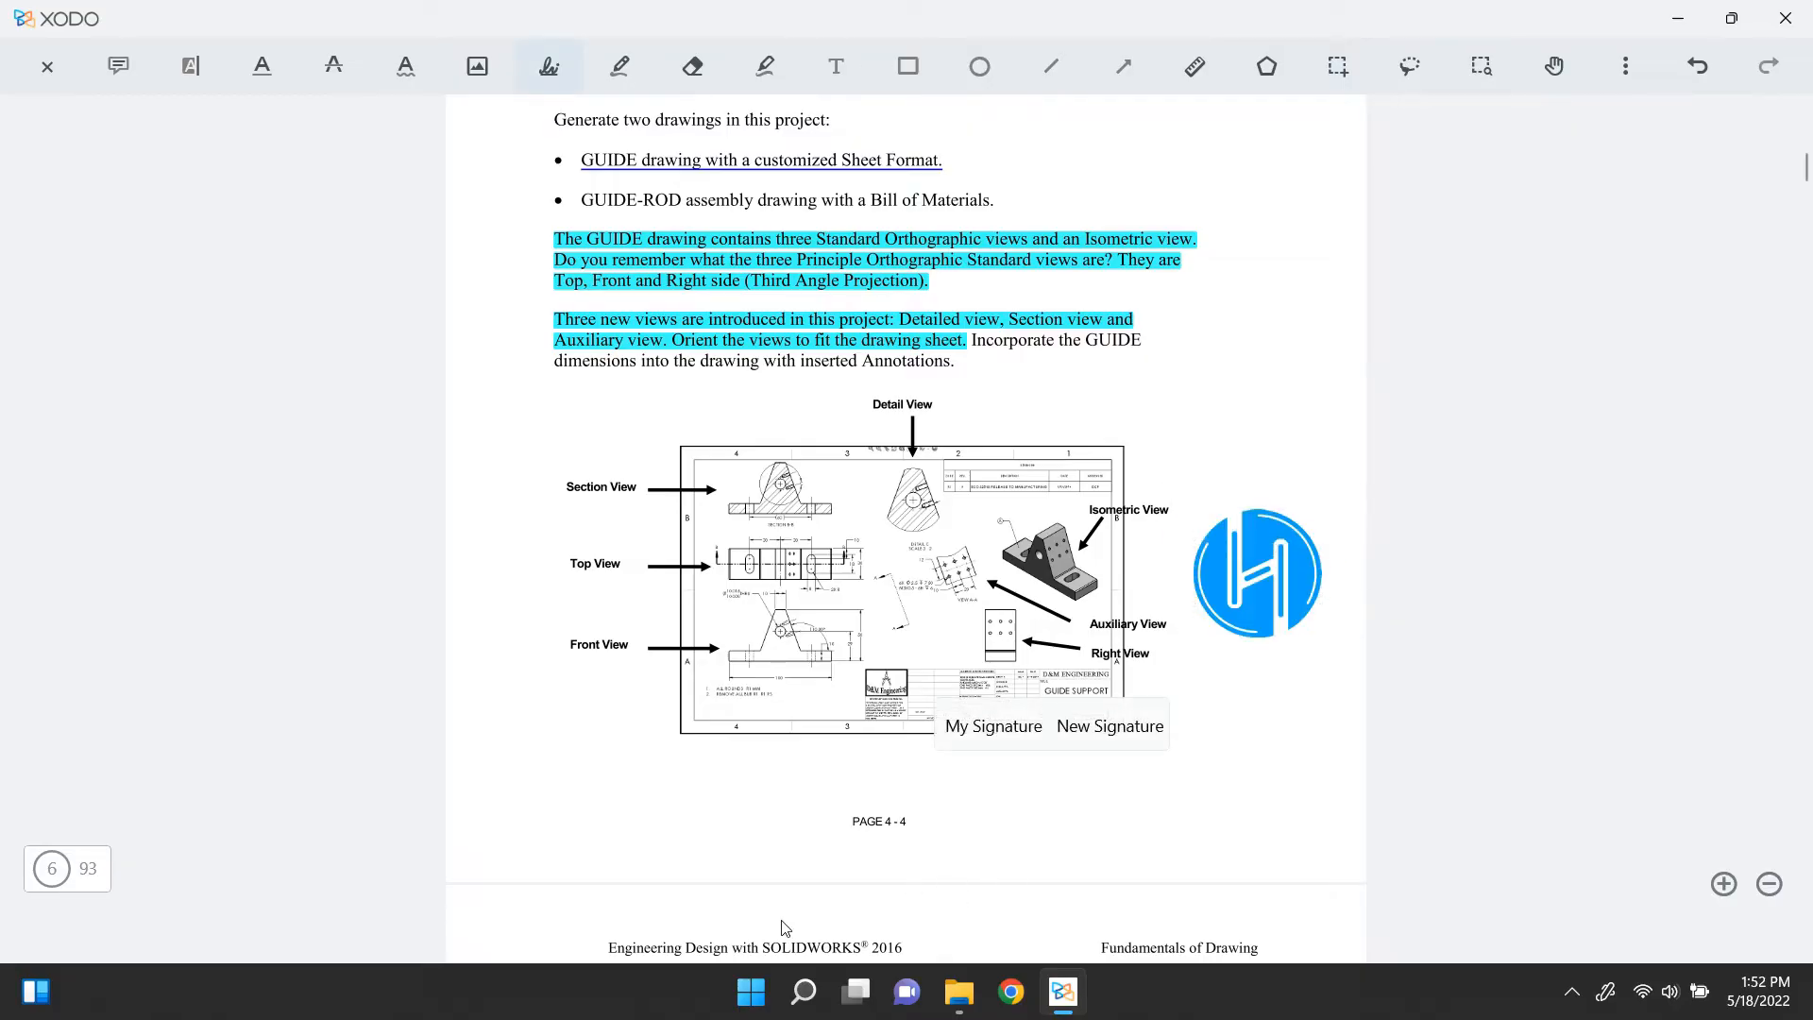
left_click(1110, 727)
left_click_drag(656, 483, 646, 561)
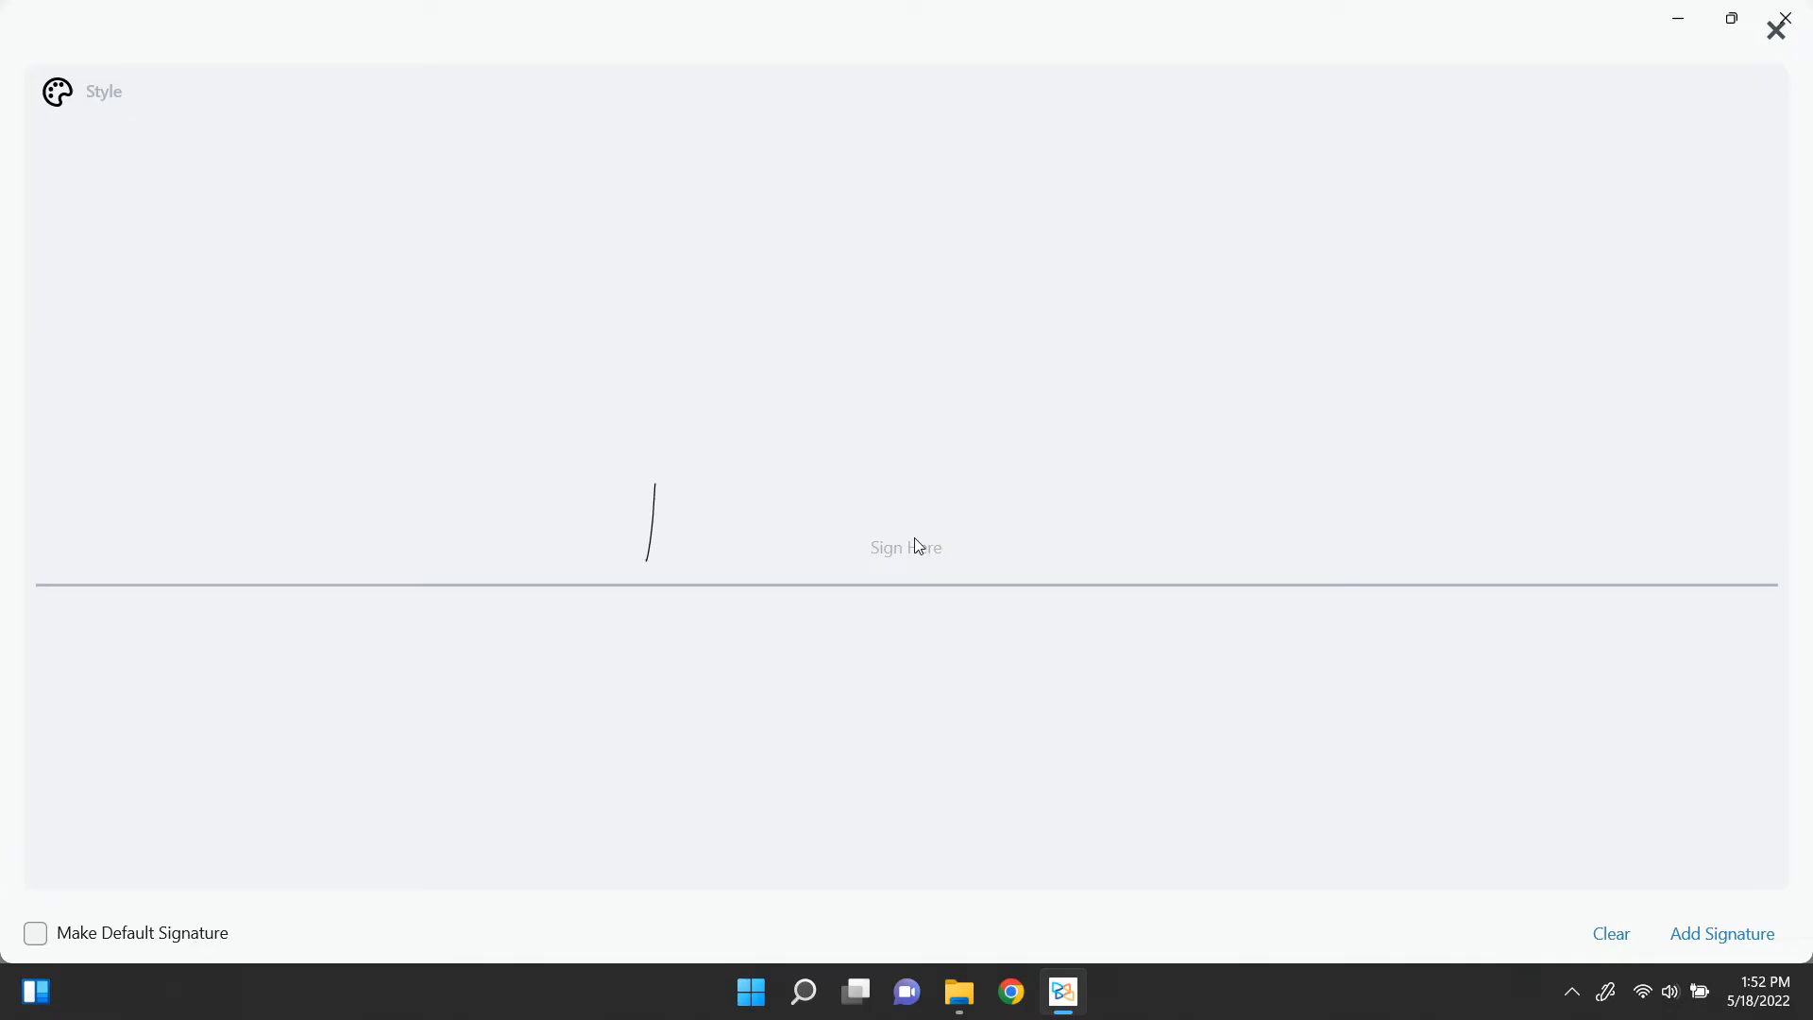
left_click_drag(710, 452, 689, 554)
left_click_drag(637, 518, 705, 506)
mouse_move(804, 457)
left_mouse_down()
mouse_move(858, 518)
mouse_move(709, 551)
mouse_move(873, 535)
left_mouse_up()
left_click(75, 937)
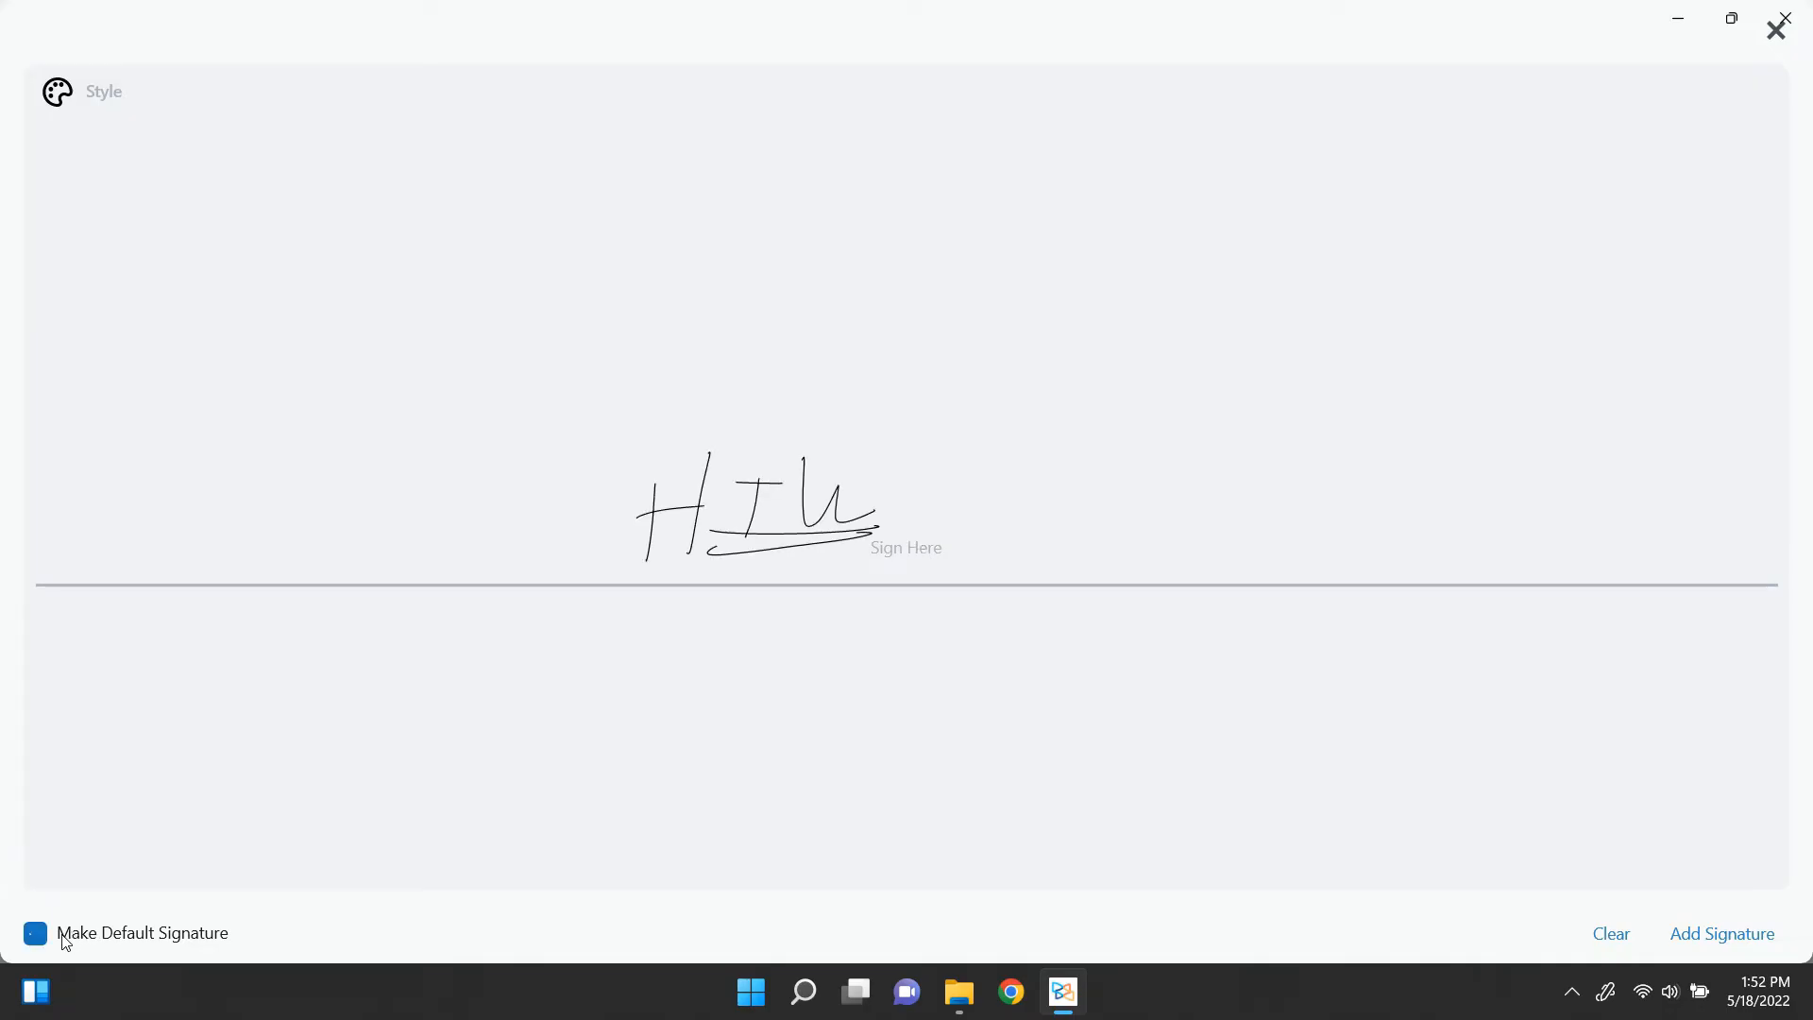
left_click(1722, 933)
Step: Adjust the signature and shift it toward the page's outer margin, below the drawing's title block
left_click_drag(1024, 786, 1028, 787)
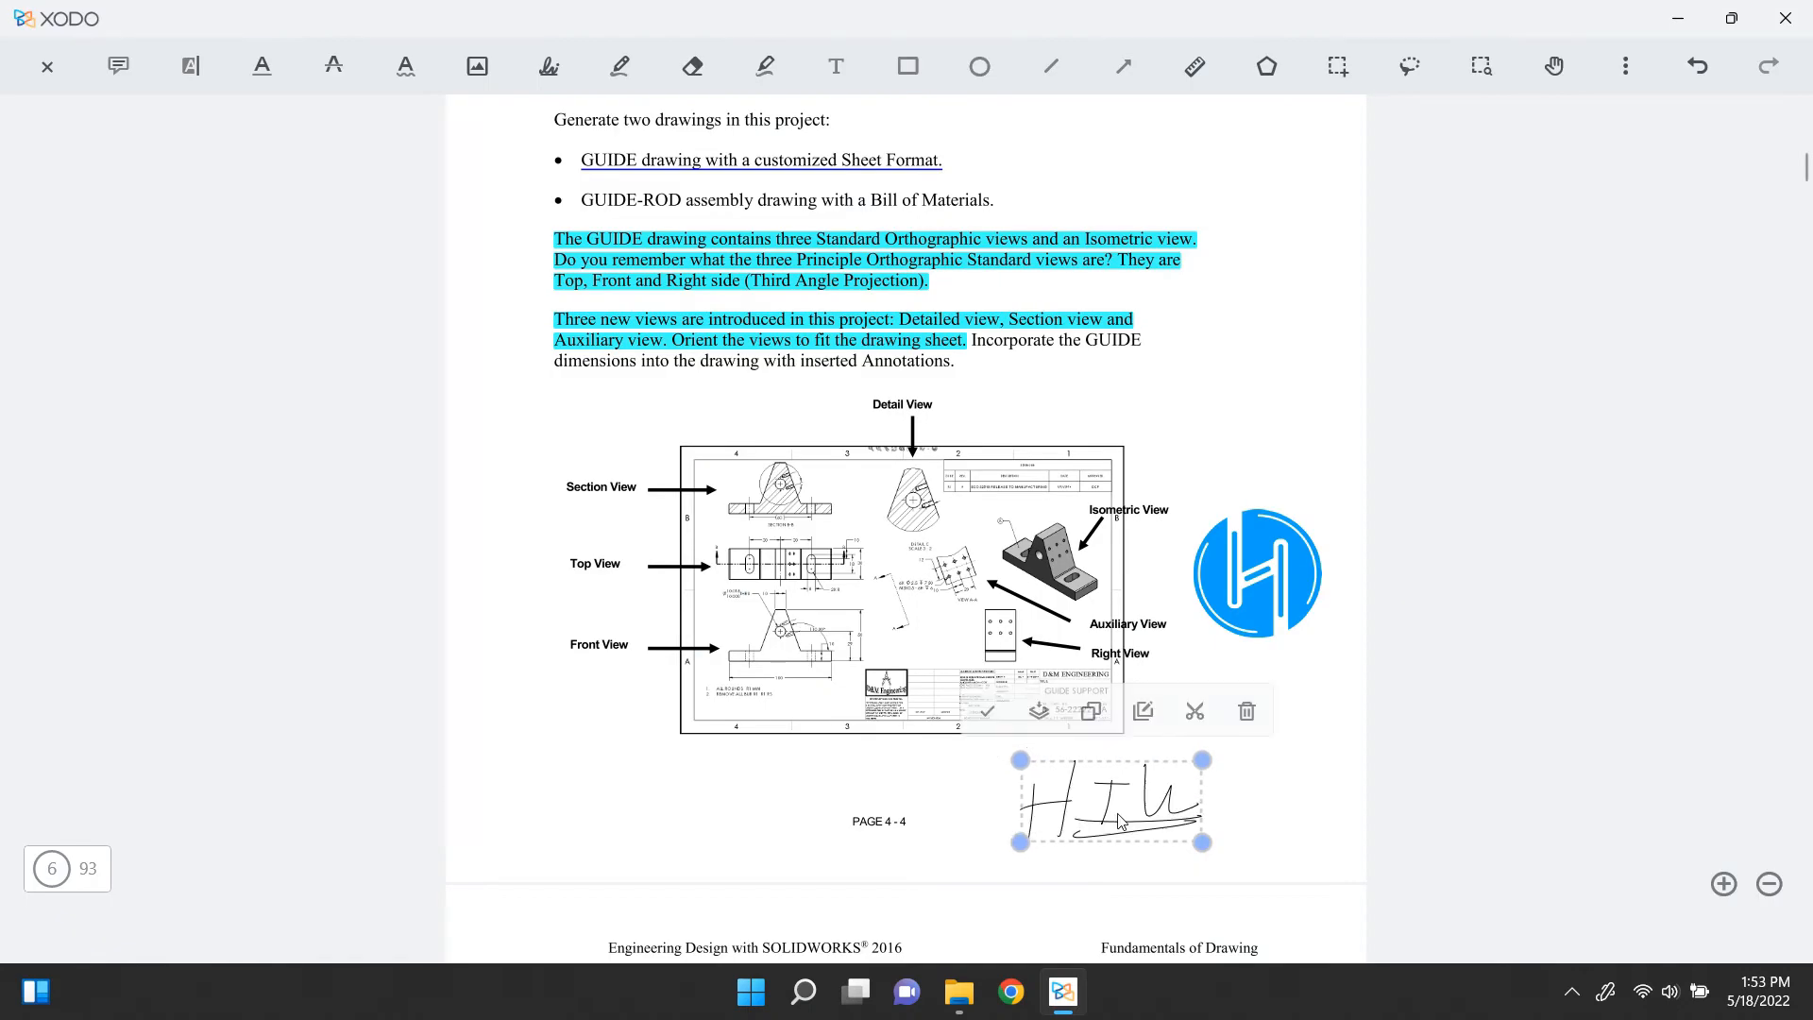
mouse_move(1126, 819)
left_mouse_down()
mouse_move(1215, 829)
mouse_move(1186, 823)
left_mouse_up()
left_click_drag(1186, 822, 1186, 822)
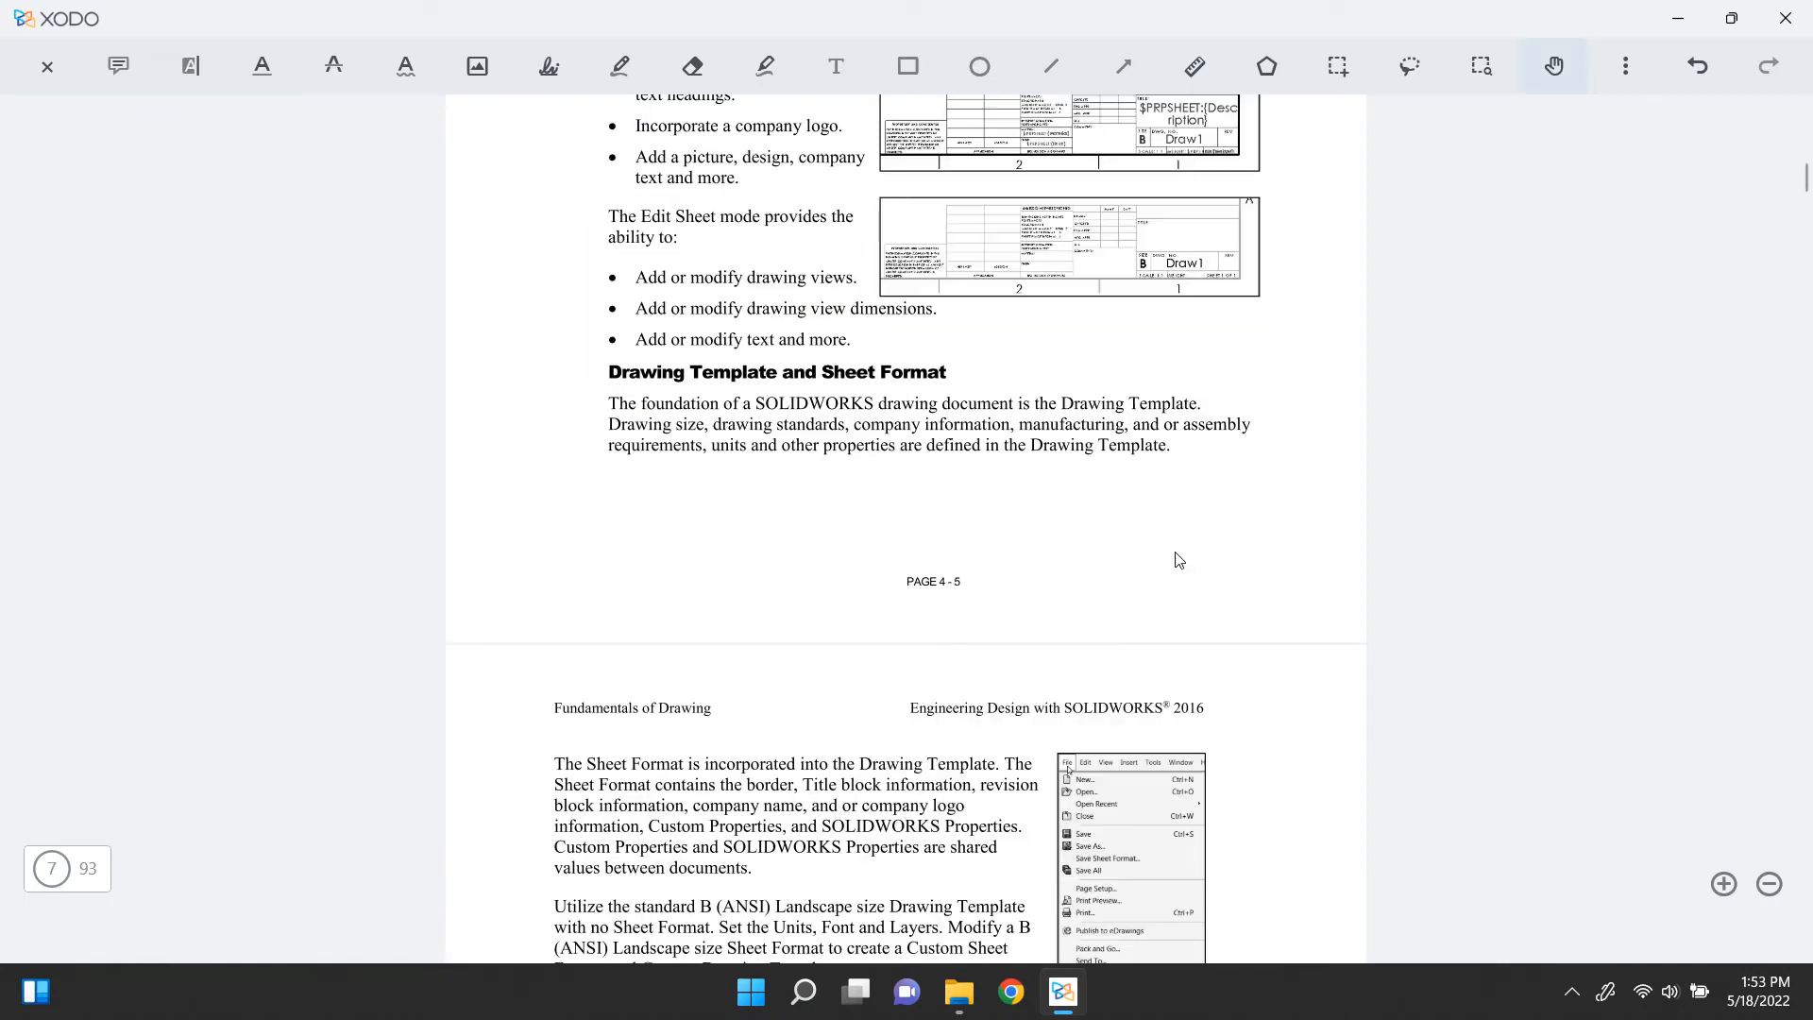
Step: Place the saved signature on page 7 below the Drawing Template and Sheet Format paragraph, then resize and reposition it
right_click(1179, 560)
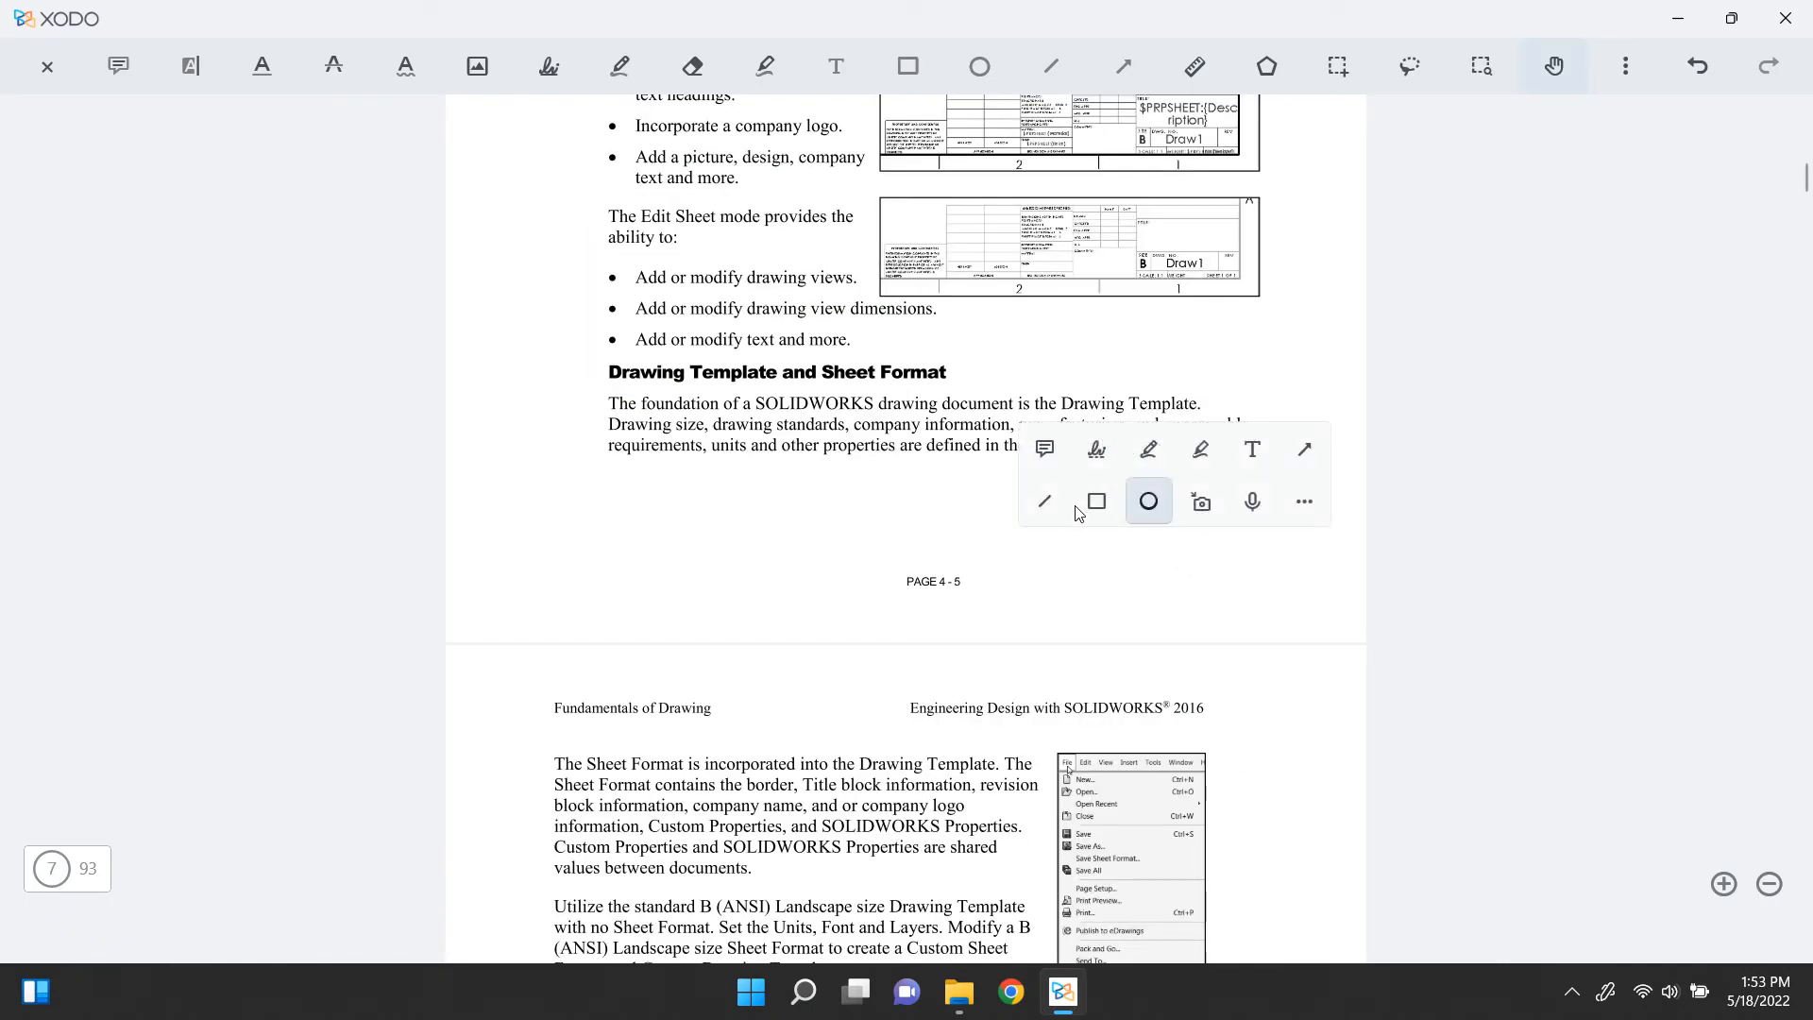
left_click(1086, 451)
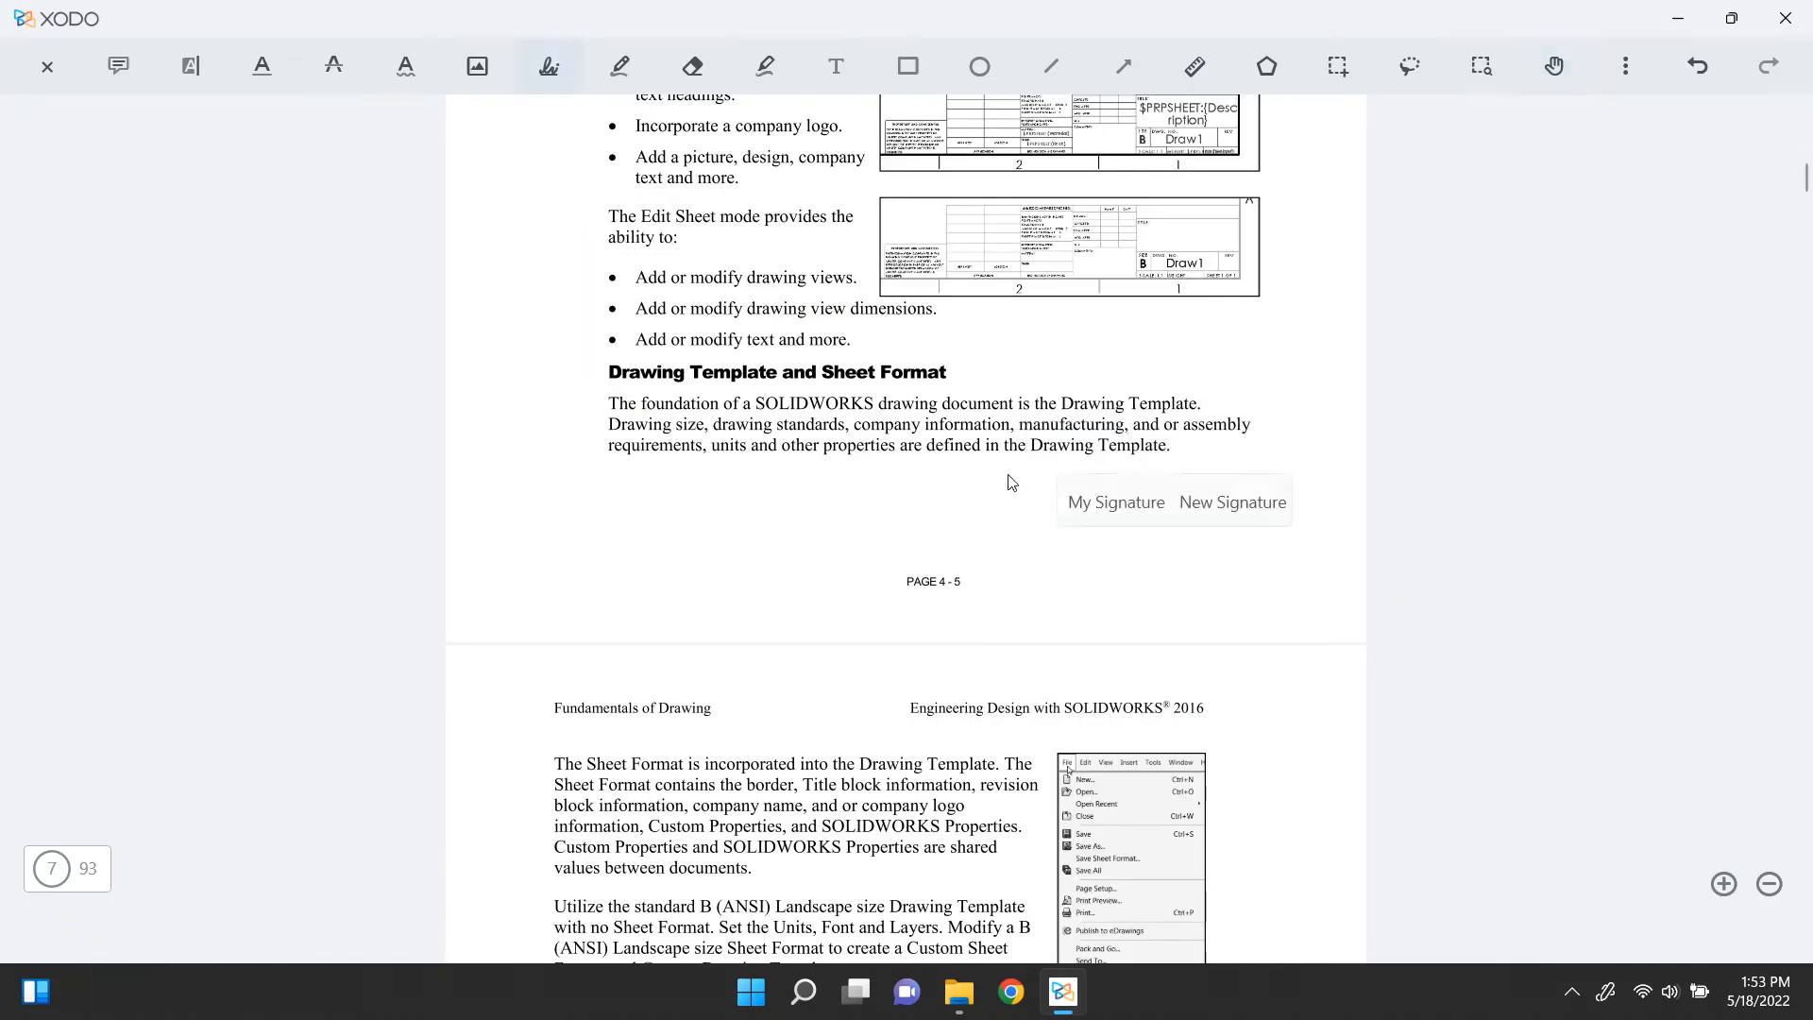
left_click(1114, 502)
left_click_drag(1027, 492, 1100, 519)
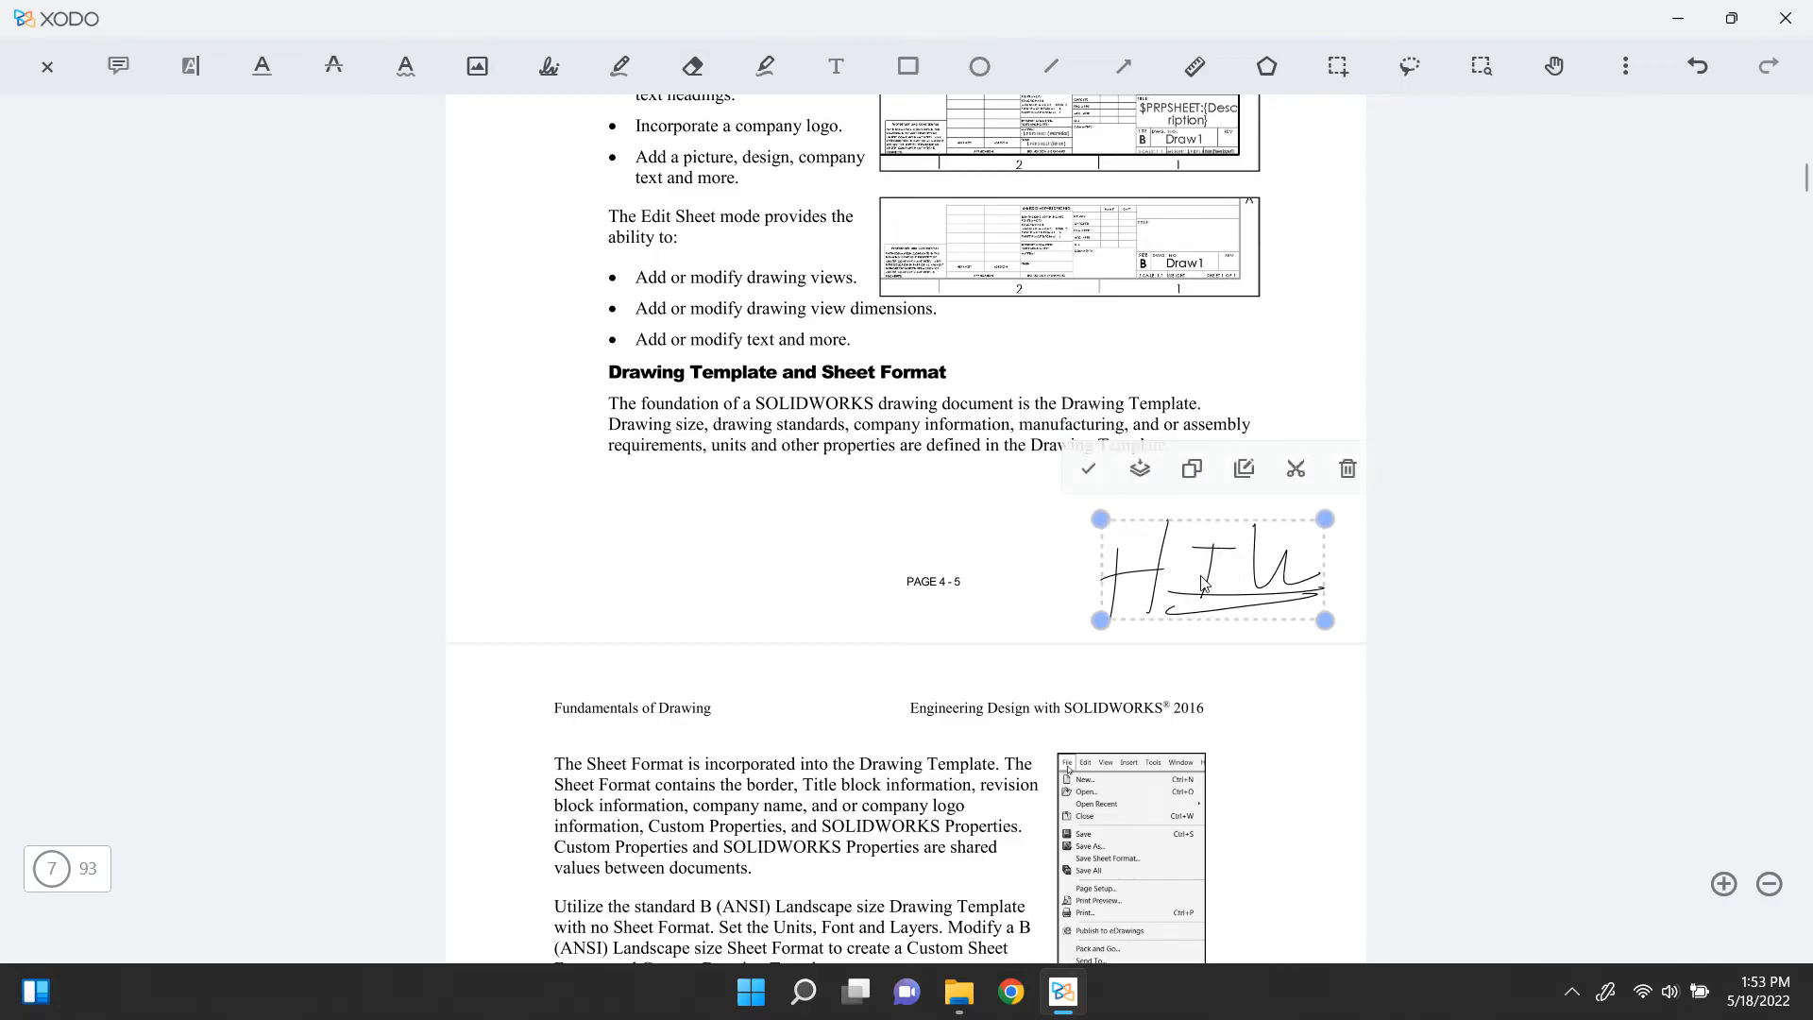
left_click_drag(1211, 595, 1182, 571)
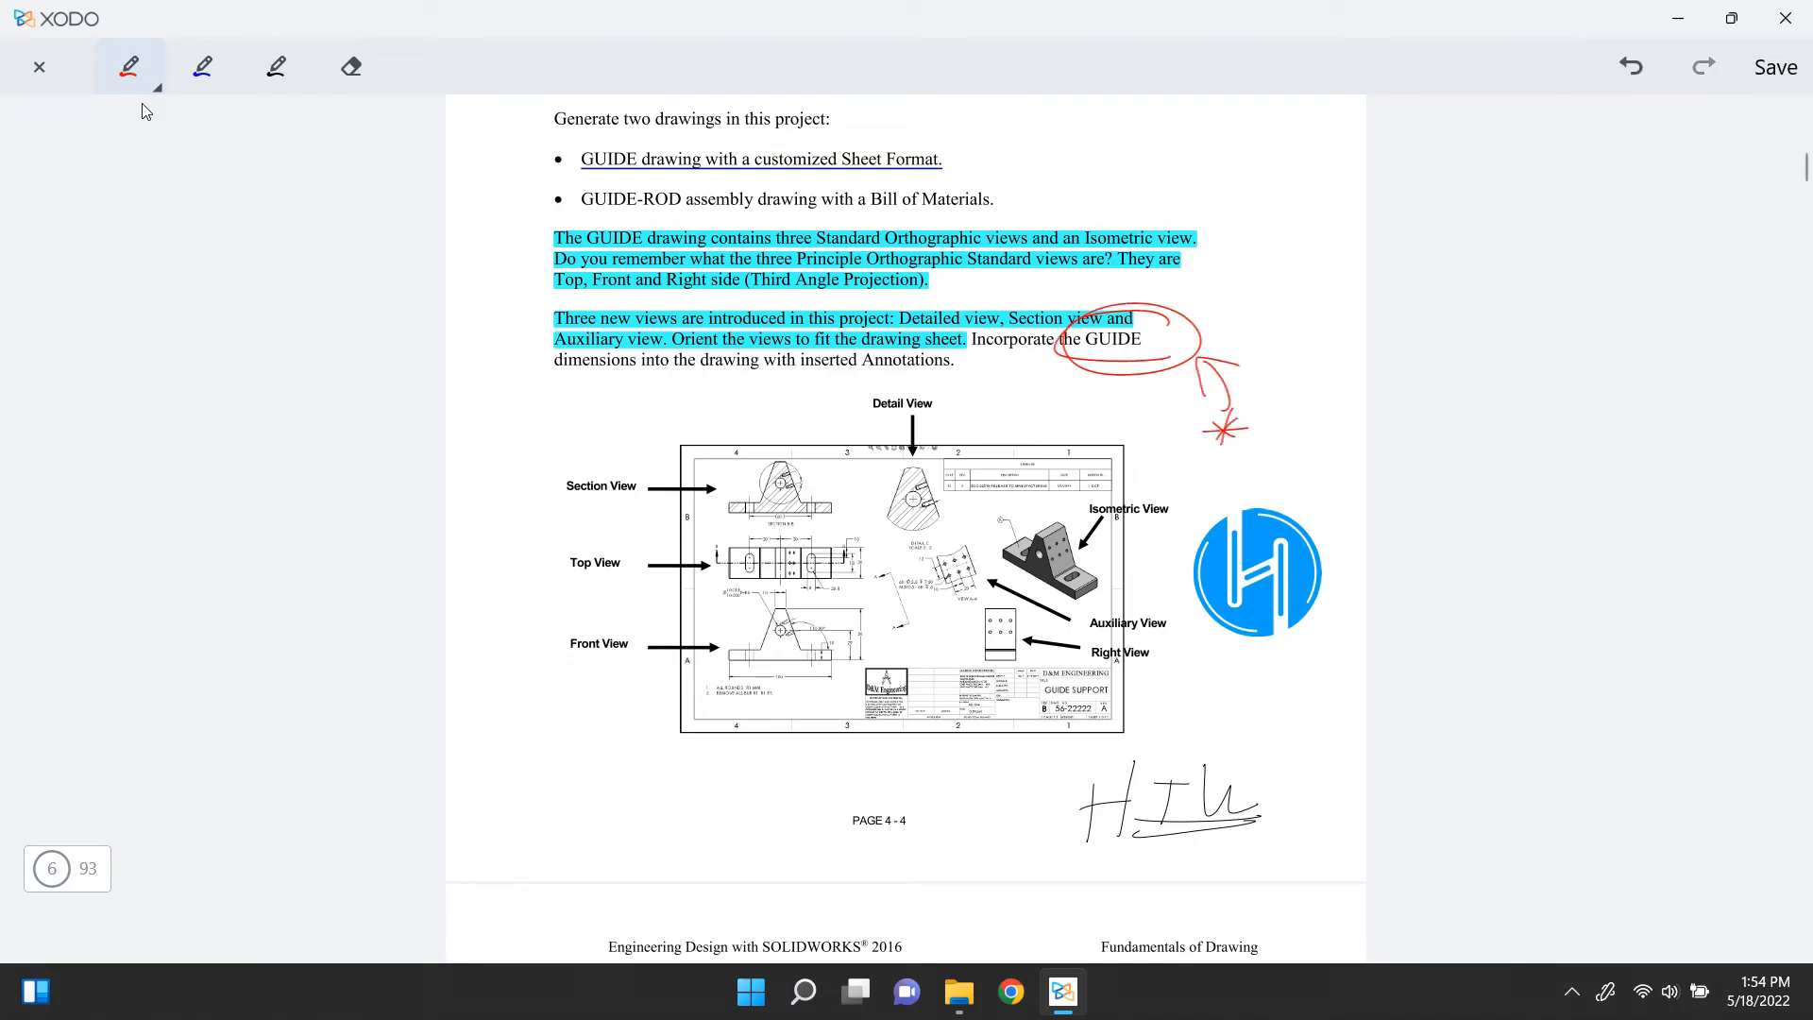
Step: Draw a blue freehand asterisk below the Front View label on page 6
left_click(216, 75)
left_click_drag(620, 699, 660, 749)
left_click_drag(656, 706, 639, 751)
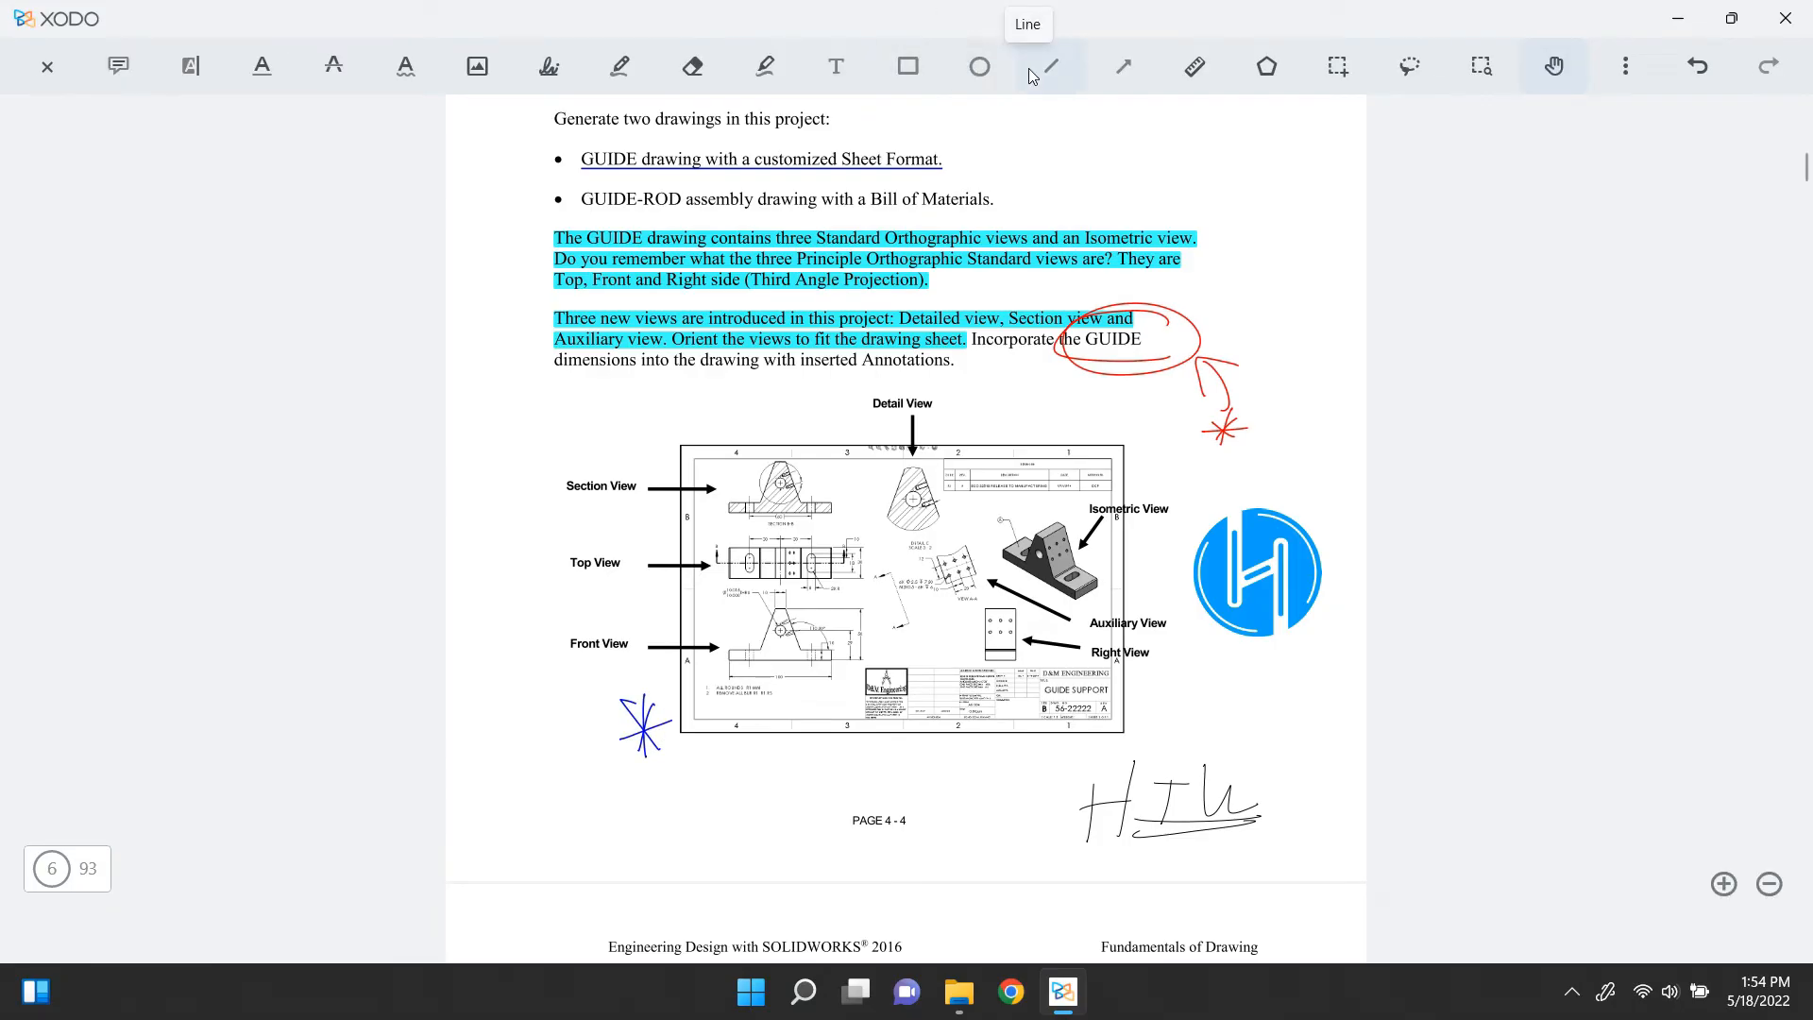
Step: Draw a red arrow in the margin above the Section View label and erase the red freehand arrow strokes near GUIDE
left_click(1123, 66)
mouse_move(535, 416)
left_mouse_down()
mouse_move(601, 365)
mouse_move(530, 589)
mouse_move(455, 619)
mouse_move(489, 521)
left_mouse_up()
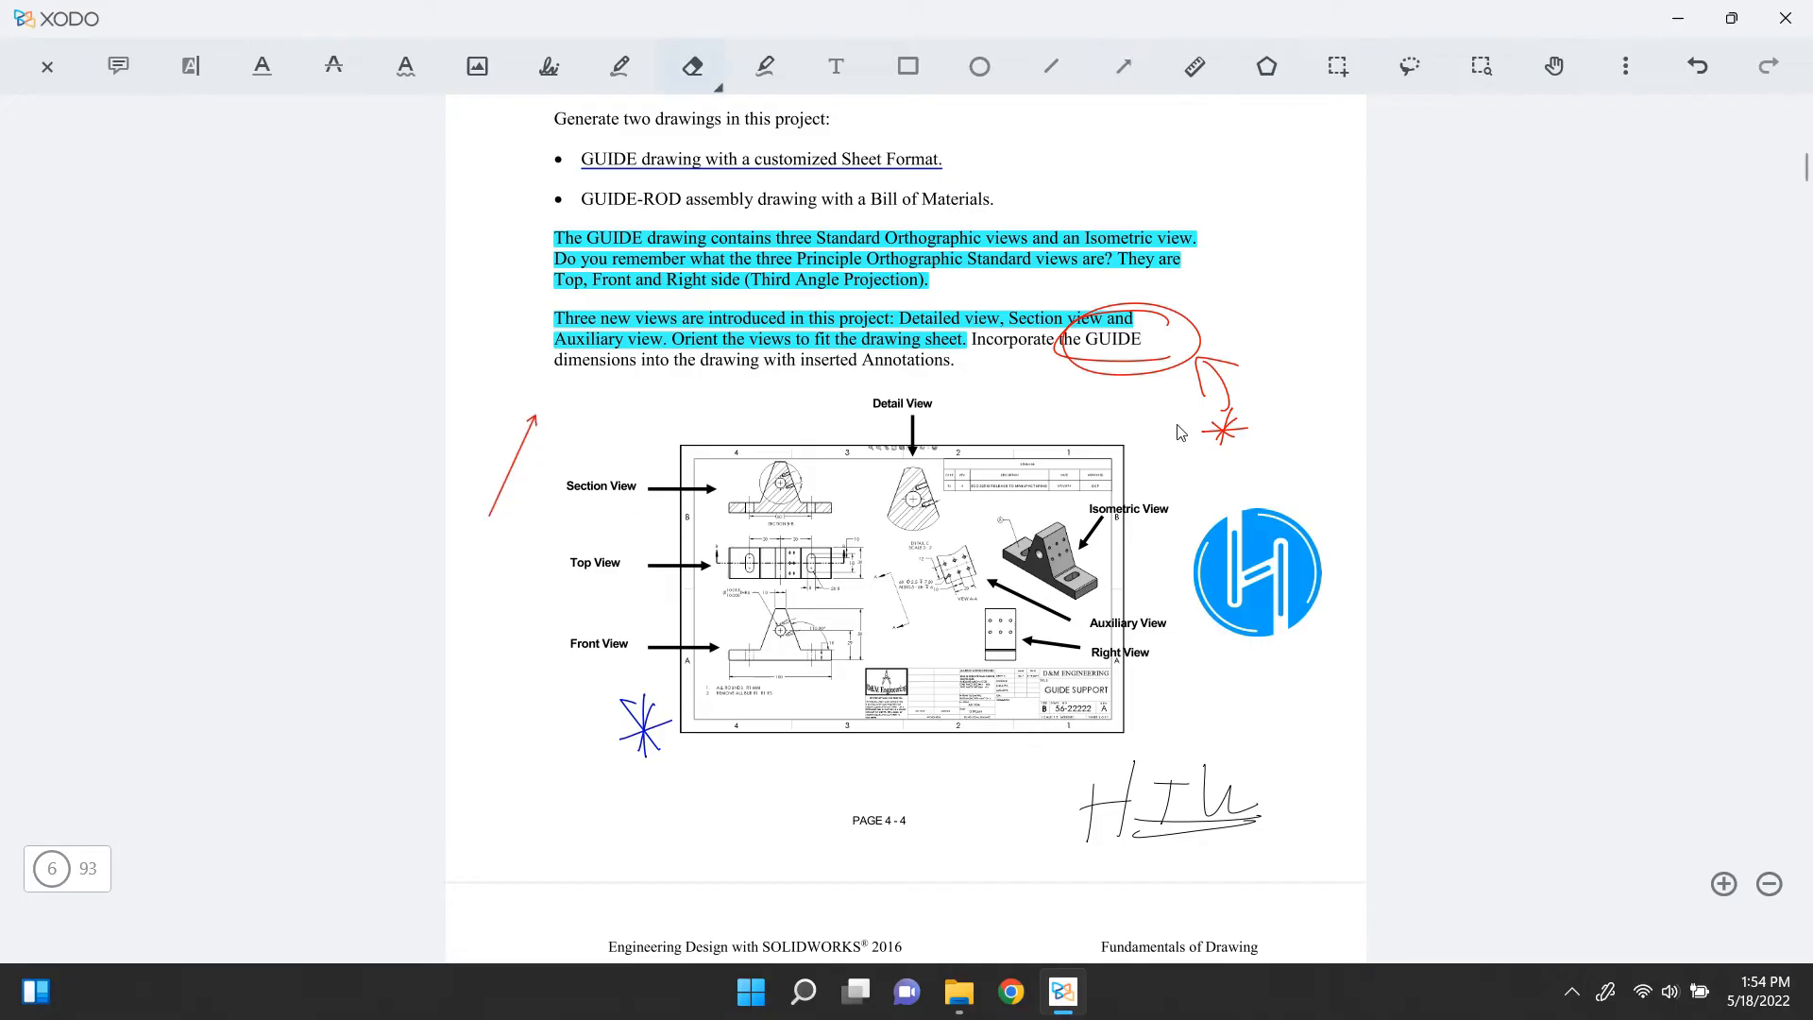
mouse_move(1181, 431)
left_mouse_down()
mouse_move(1227, 446)
mouse_move(1171, 444)
mouse_move(1256, 406)
mouse_move(1221, 383)
mouse_move(1226, 401)
mouse_move(1228, 357)
left_mouse_up()
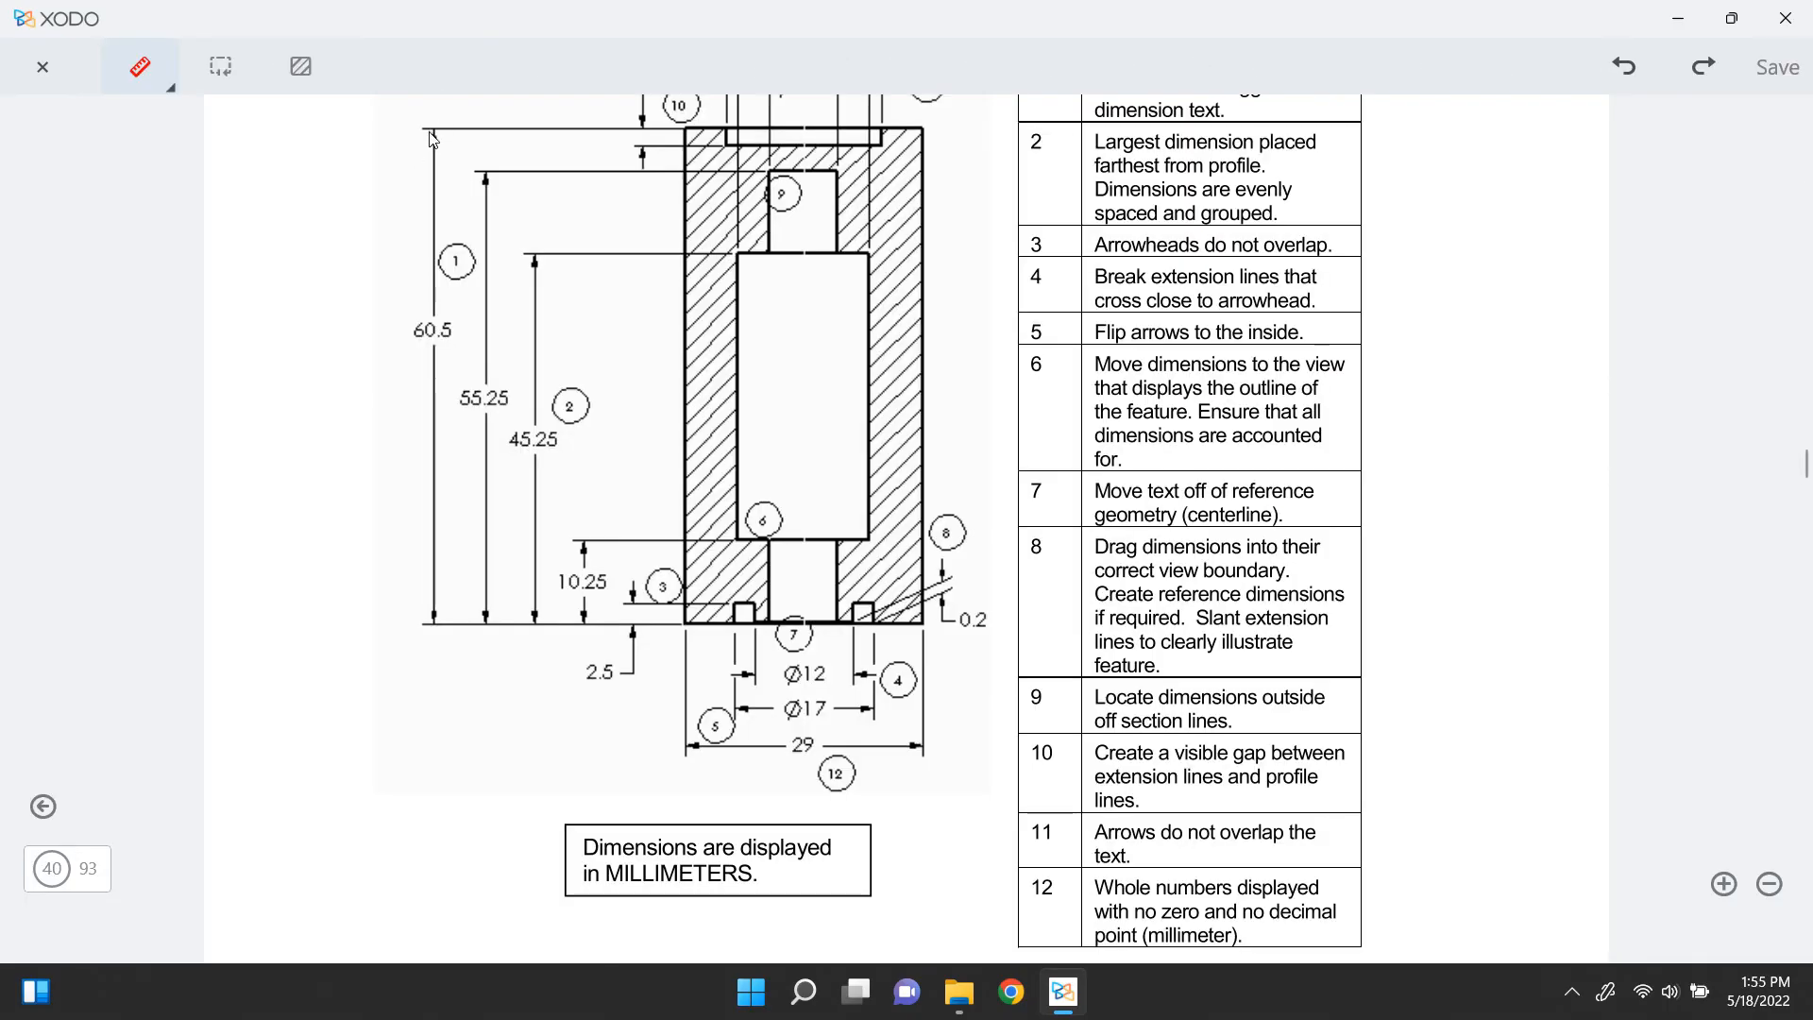
Step: Measure the page 40 drawing's 60.5 dimension line with the ruler and set the scale to 214 pt : 60.5 mm with 0.1 precision
left_click_drag(435, 137, 434, 623)
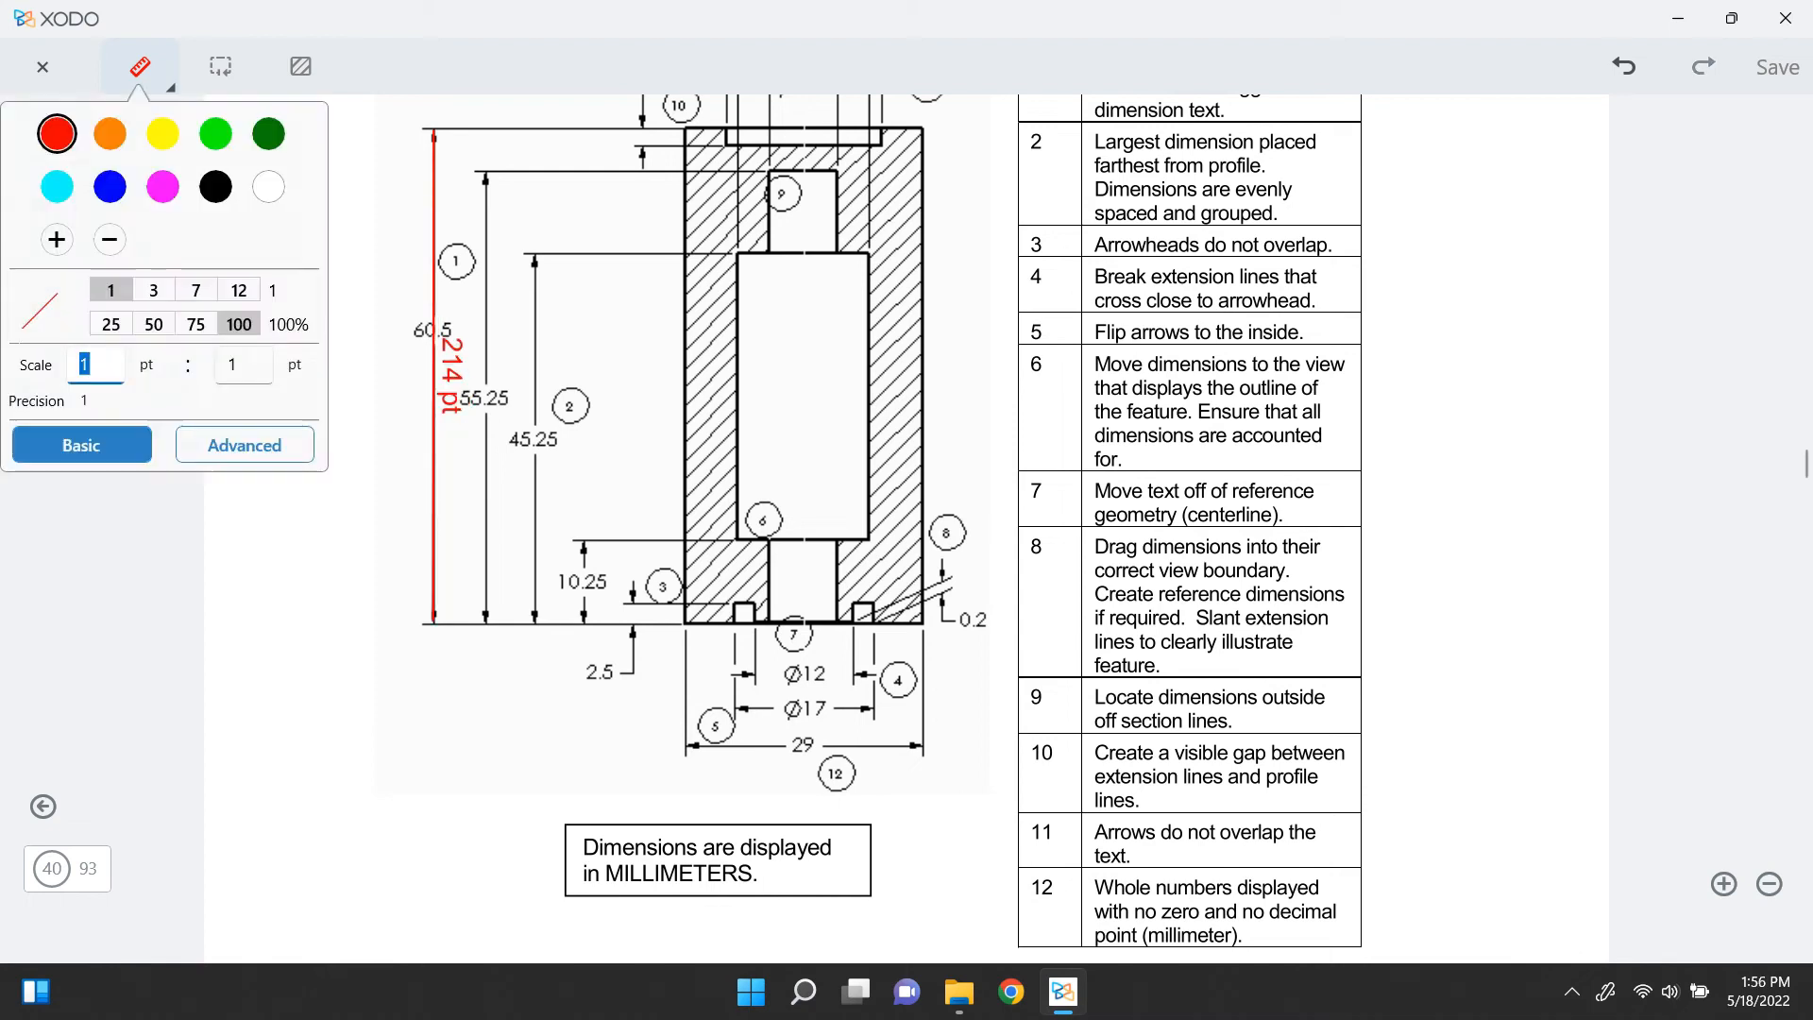
type("214")
left_click_drag(247, 366, 200, 362)
type("60.5")
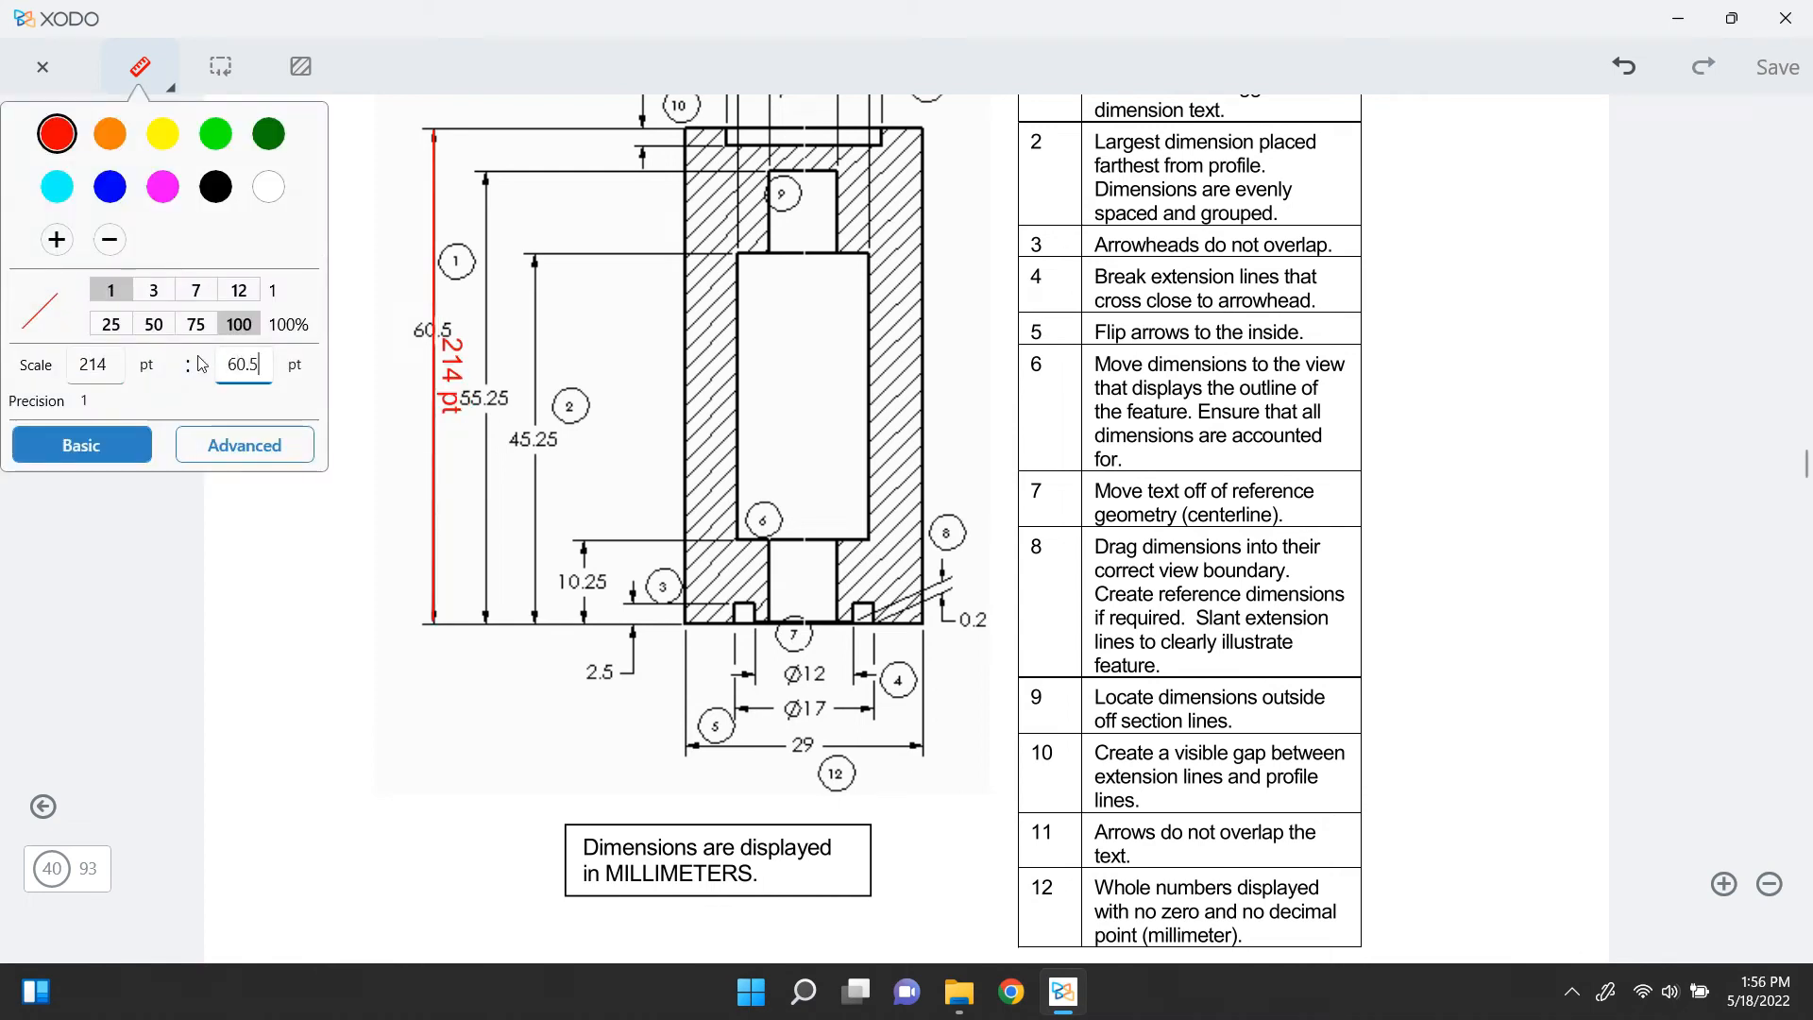
left_click(299, 369)
left_click(302, 406)
left_click(108, 405)
left_click(110, 446)
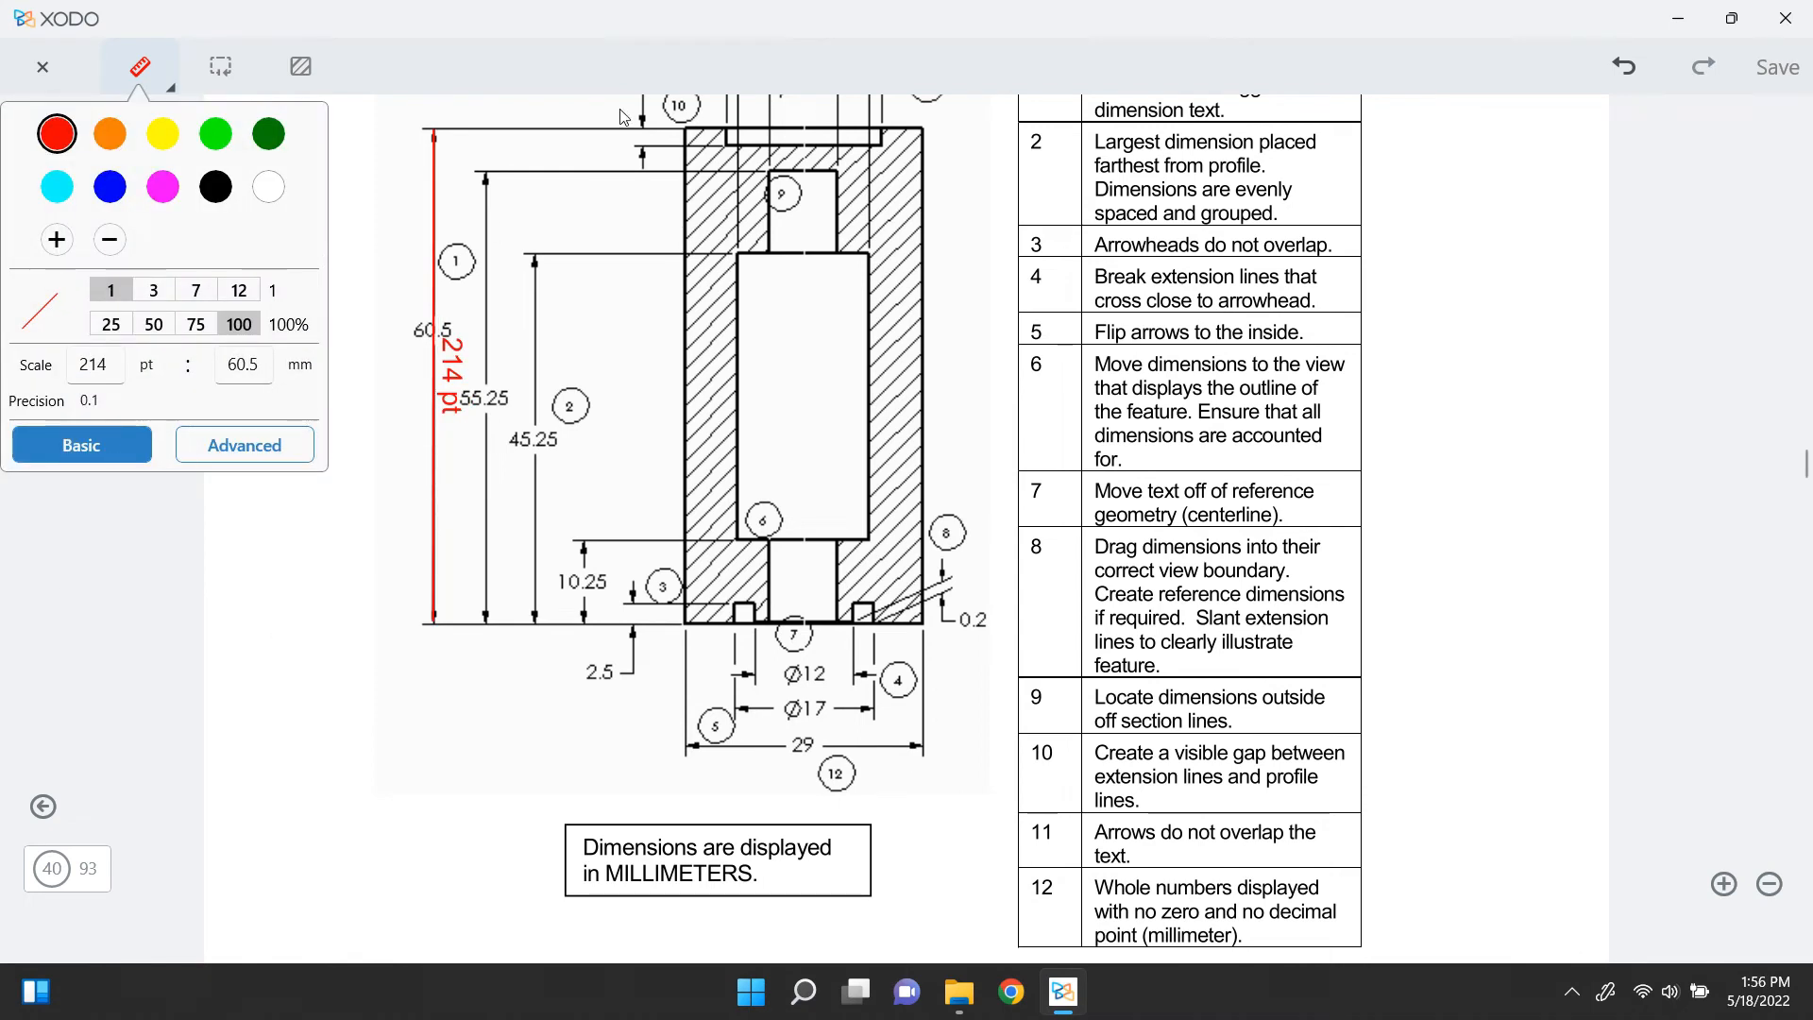
Step: Measure the section view's inner rectangular cavity along its top edge and diagonal, plus the 45.25 dimension line, with the ruler
left_click(455, 23)
left_click_drag(739, 253, 869, 253)
left_click_drag(739, 538, 869, 255)
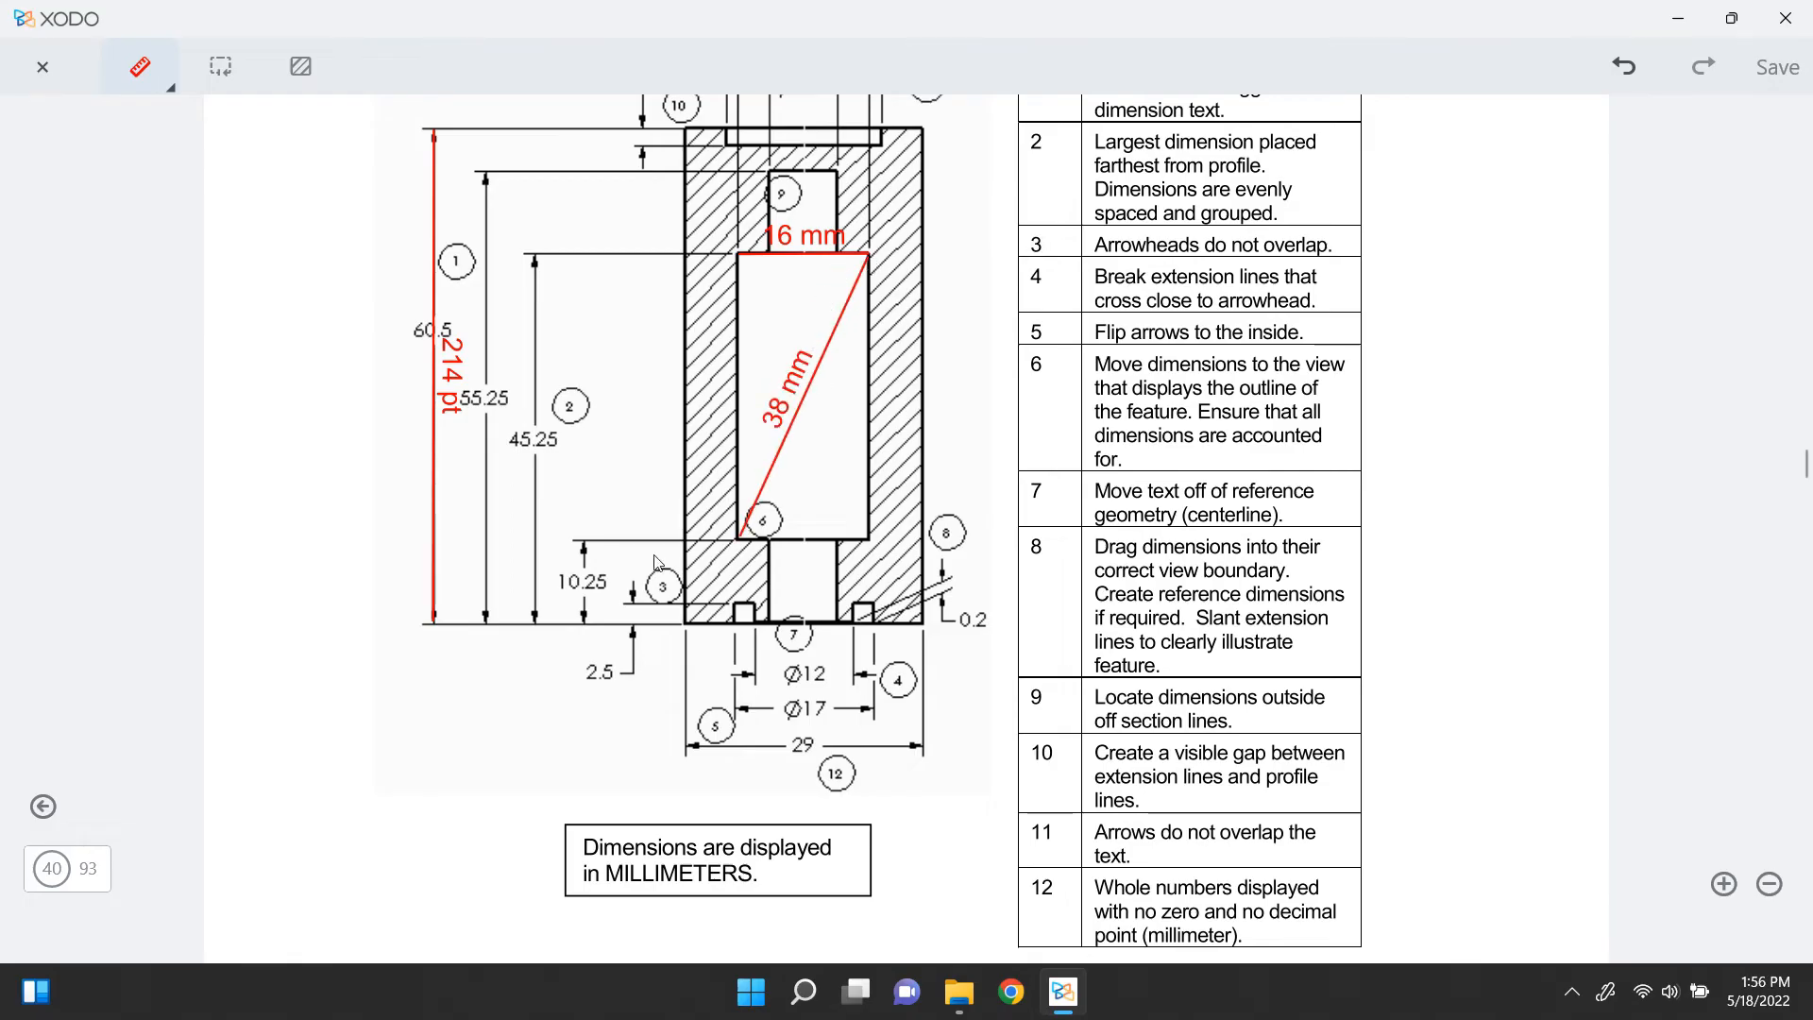
left_click_drag(535, 255, 535, 620)
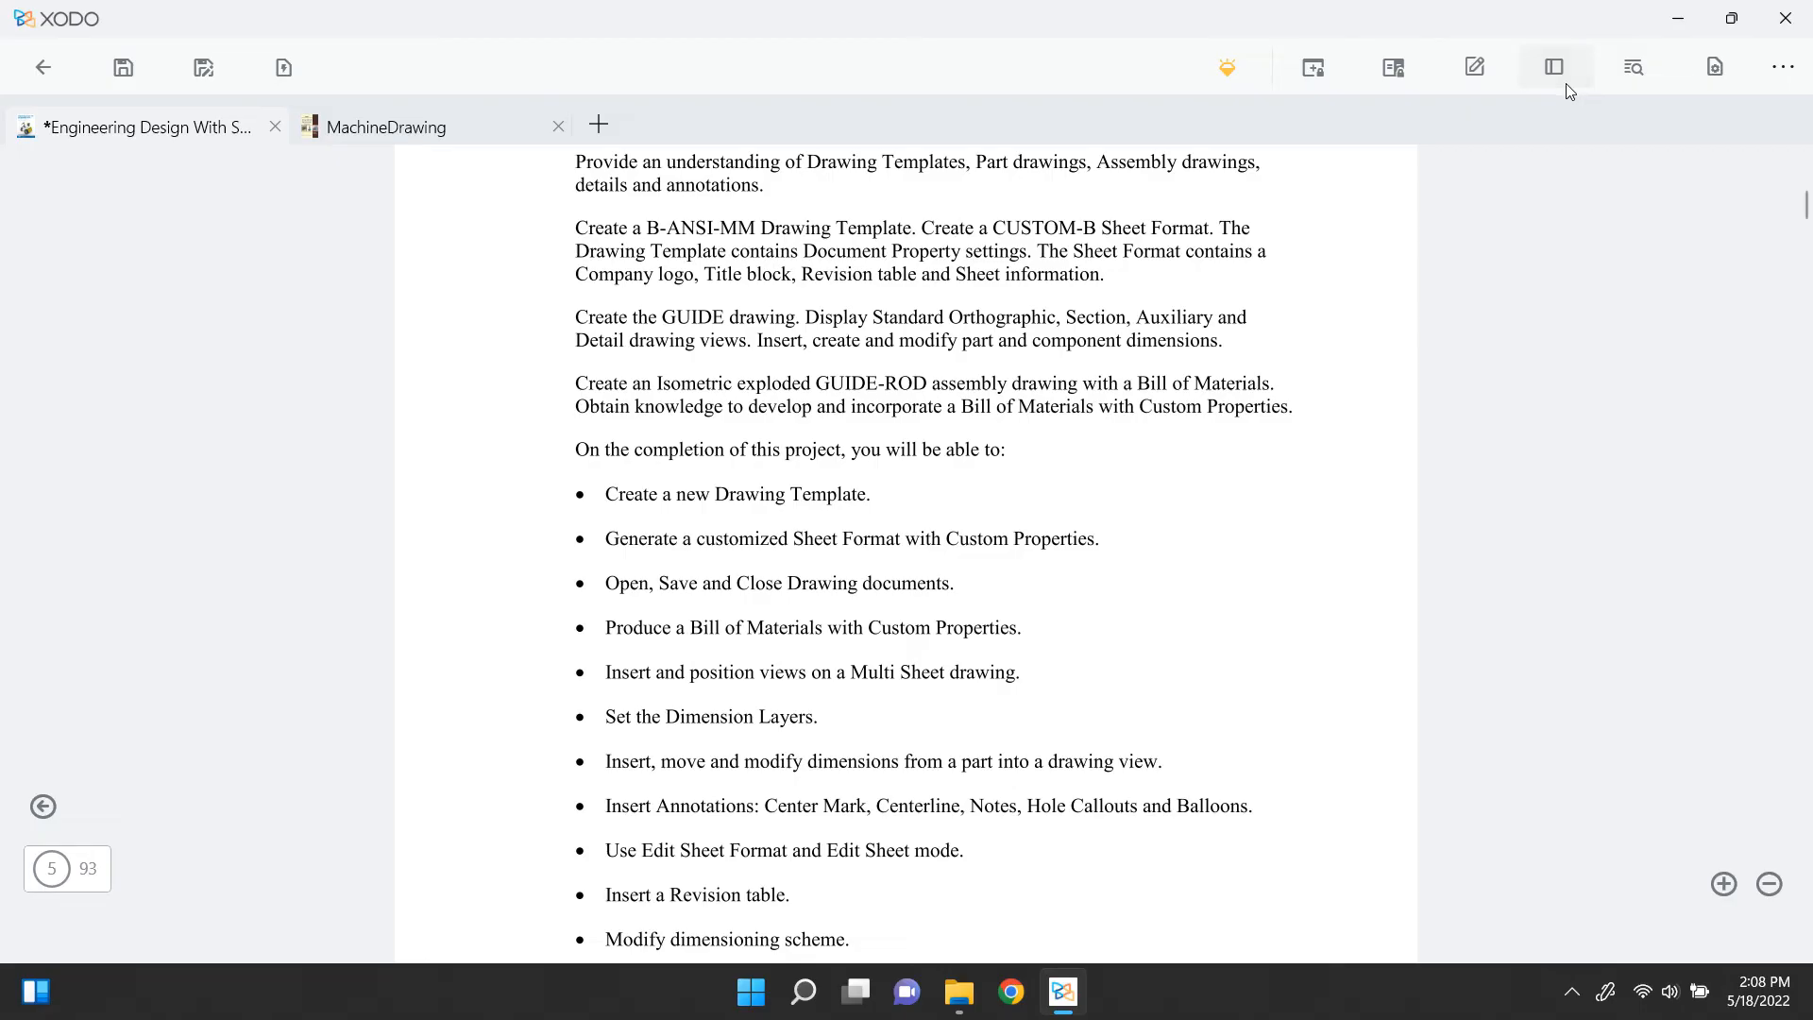
Step: Open the annotations list and go to the two page 6 highlights and the signatures on pages 6 and 7
left_click(1566, 83)
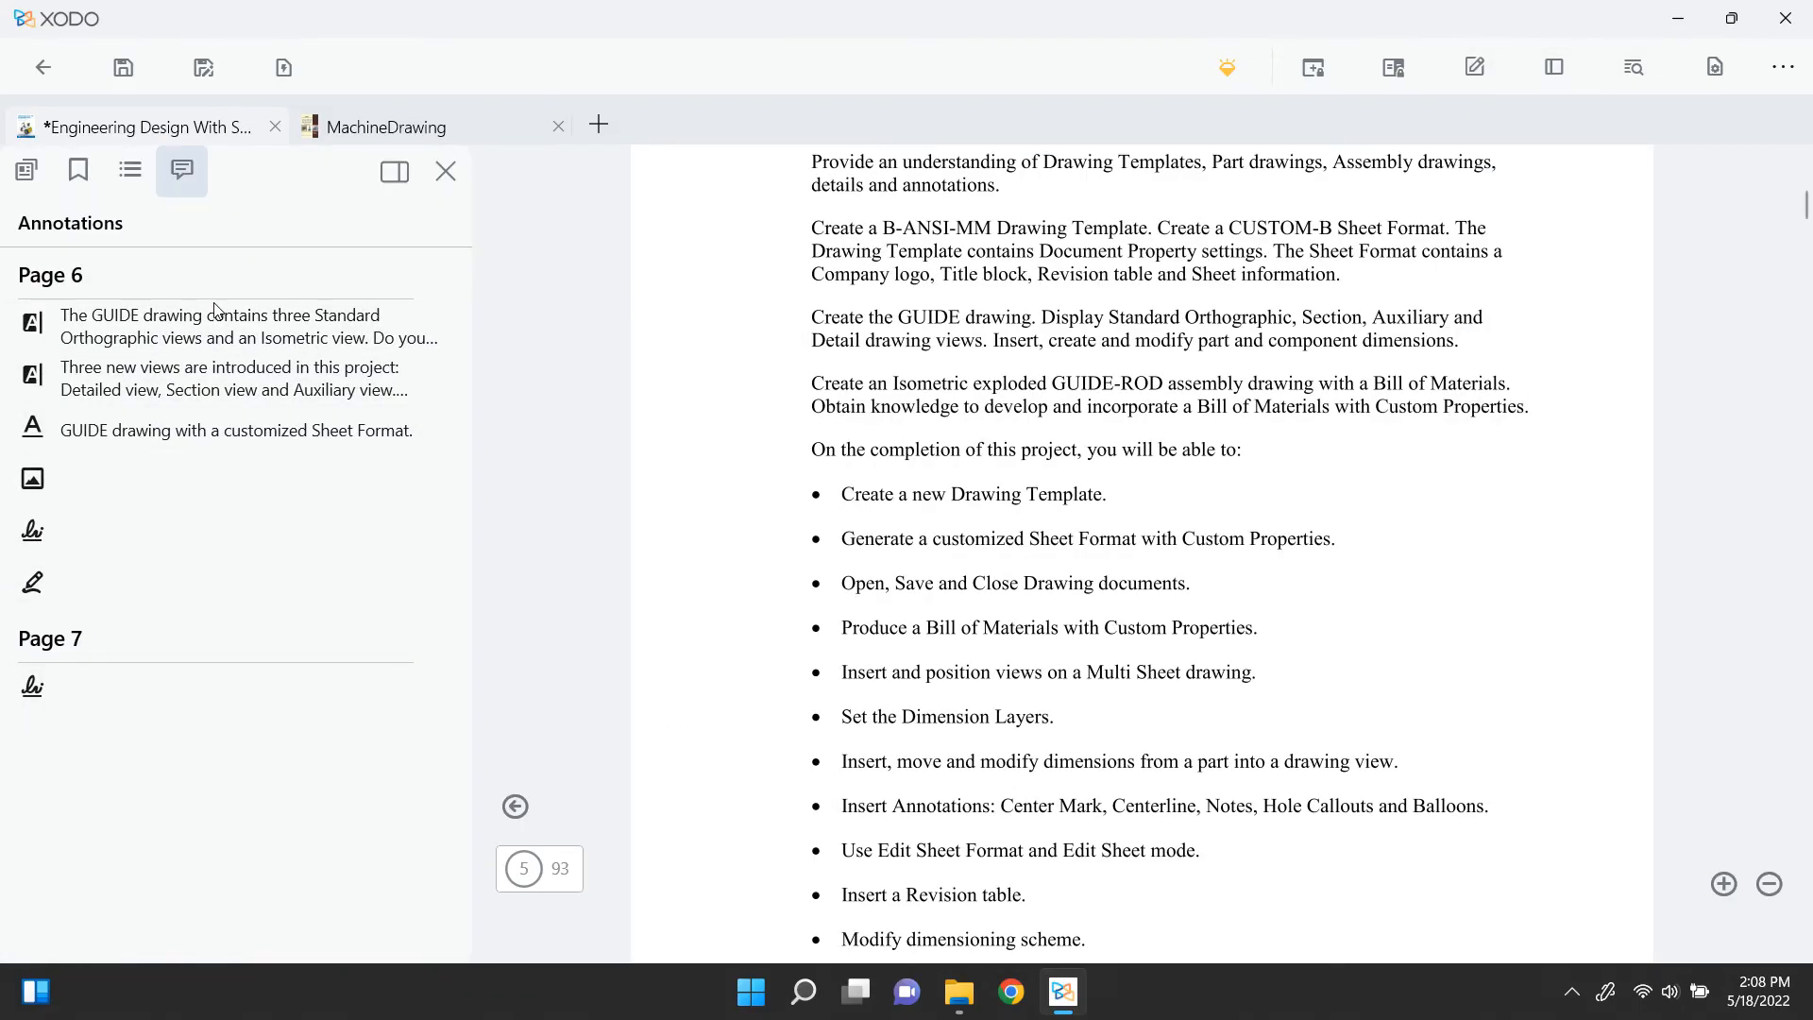
left_click(131, 375)
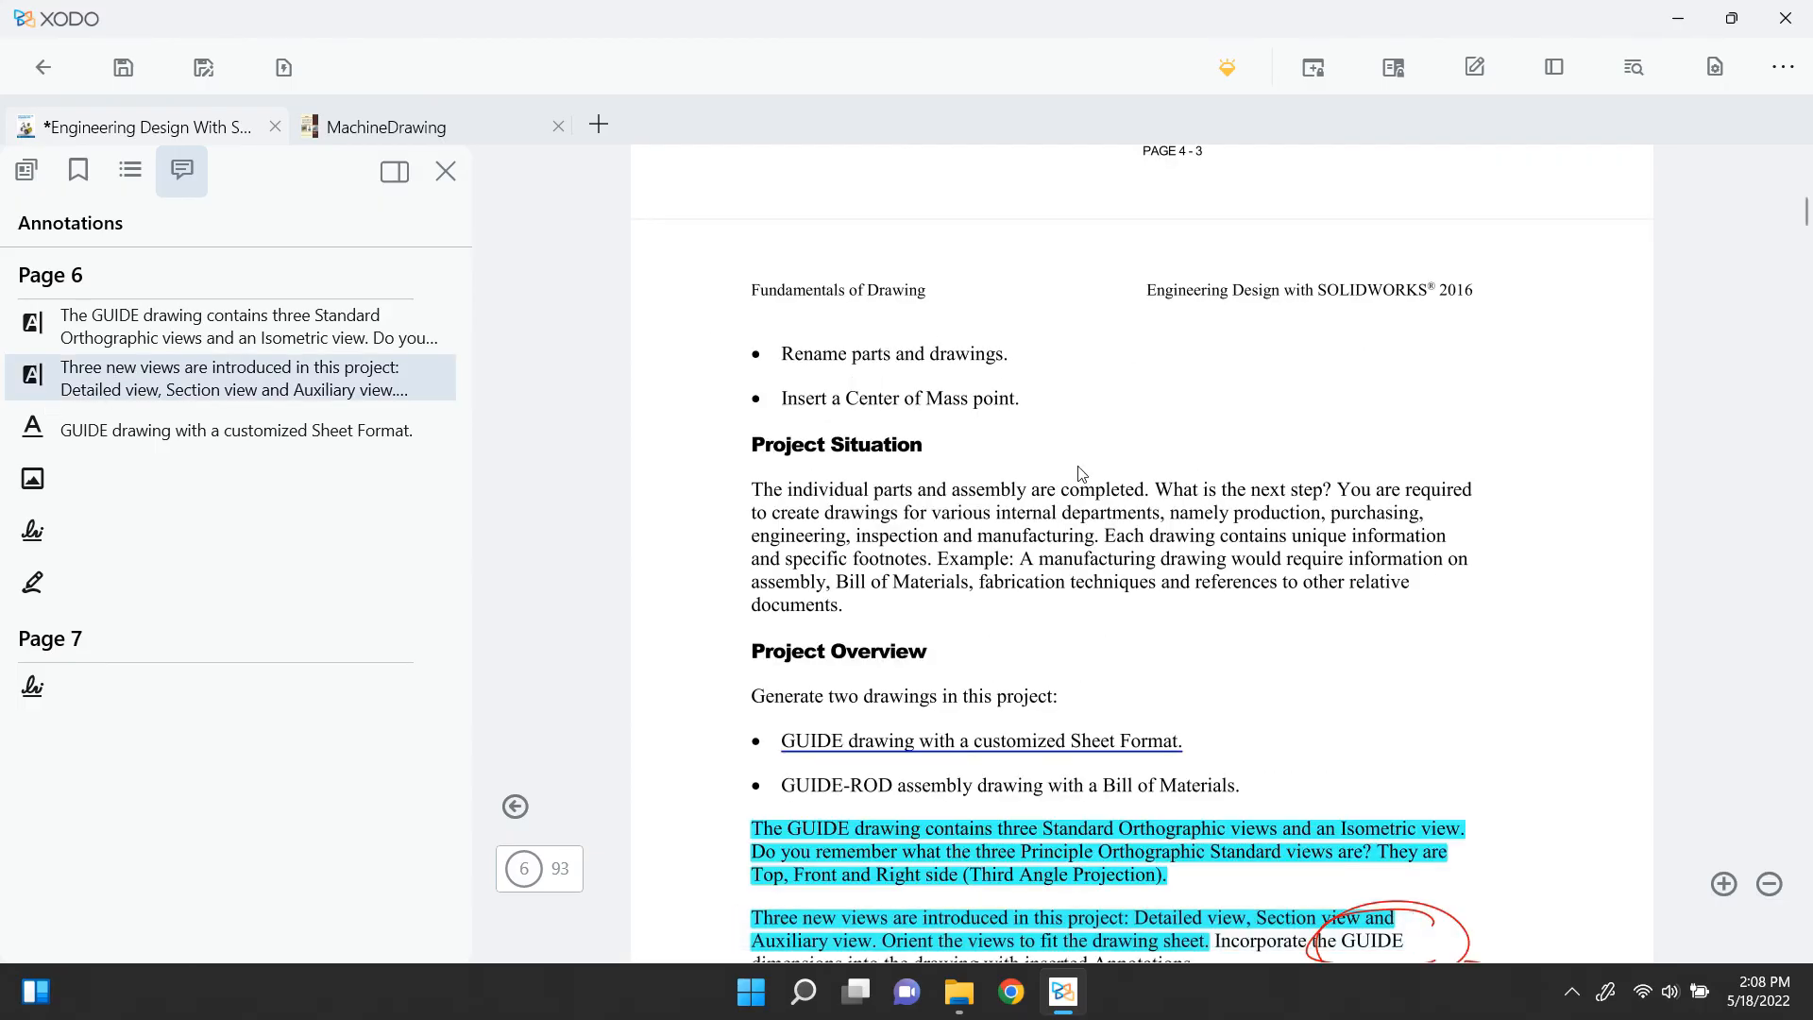
scroll(802, 458, "down", 2)
left_click(212, 326)
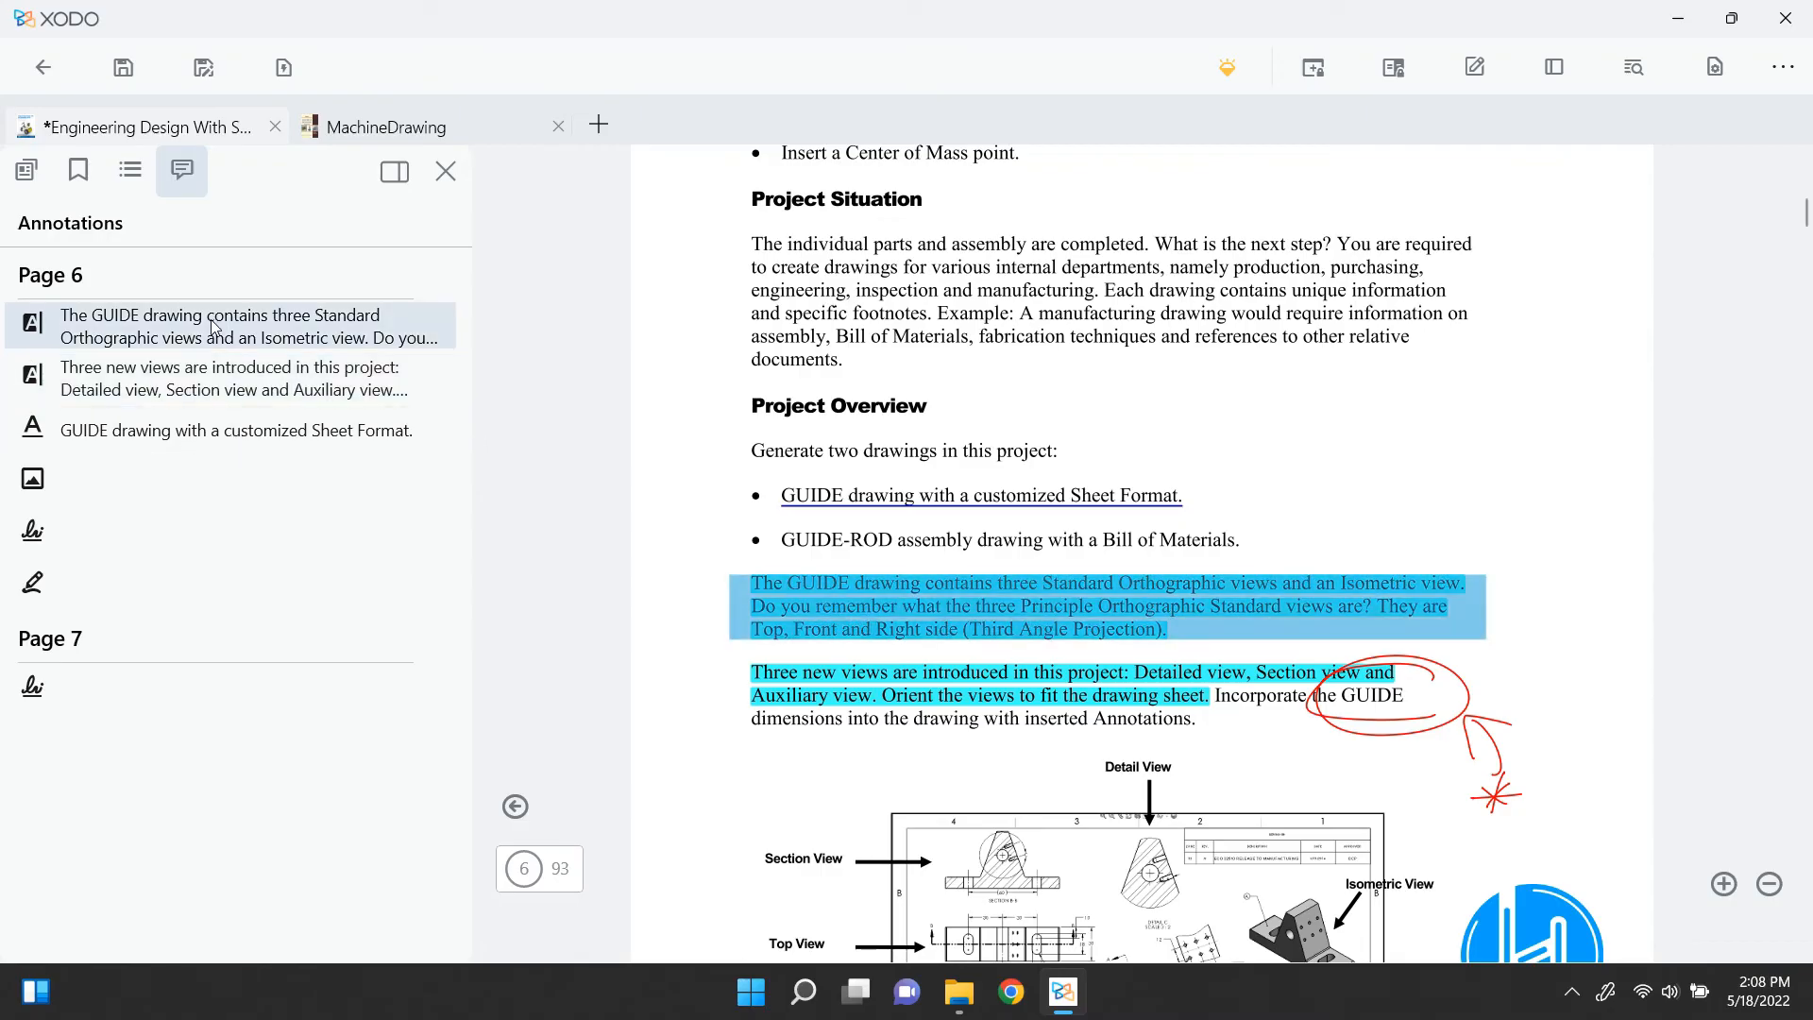
left_click(57, 534)
left_click(34, 692)
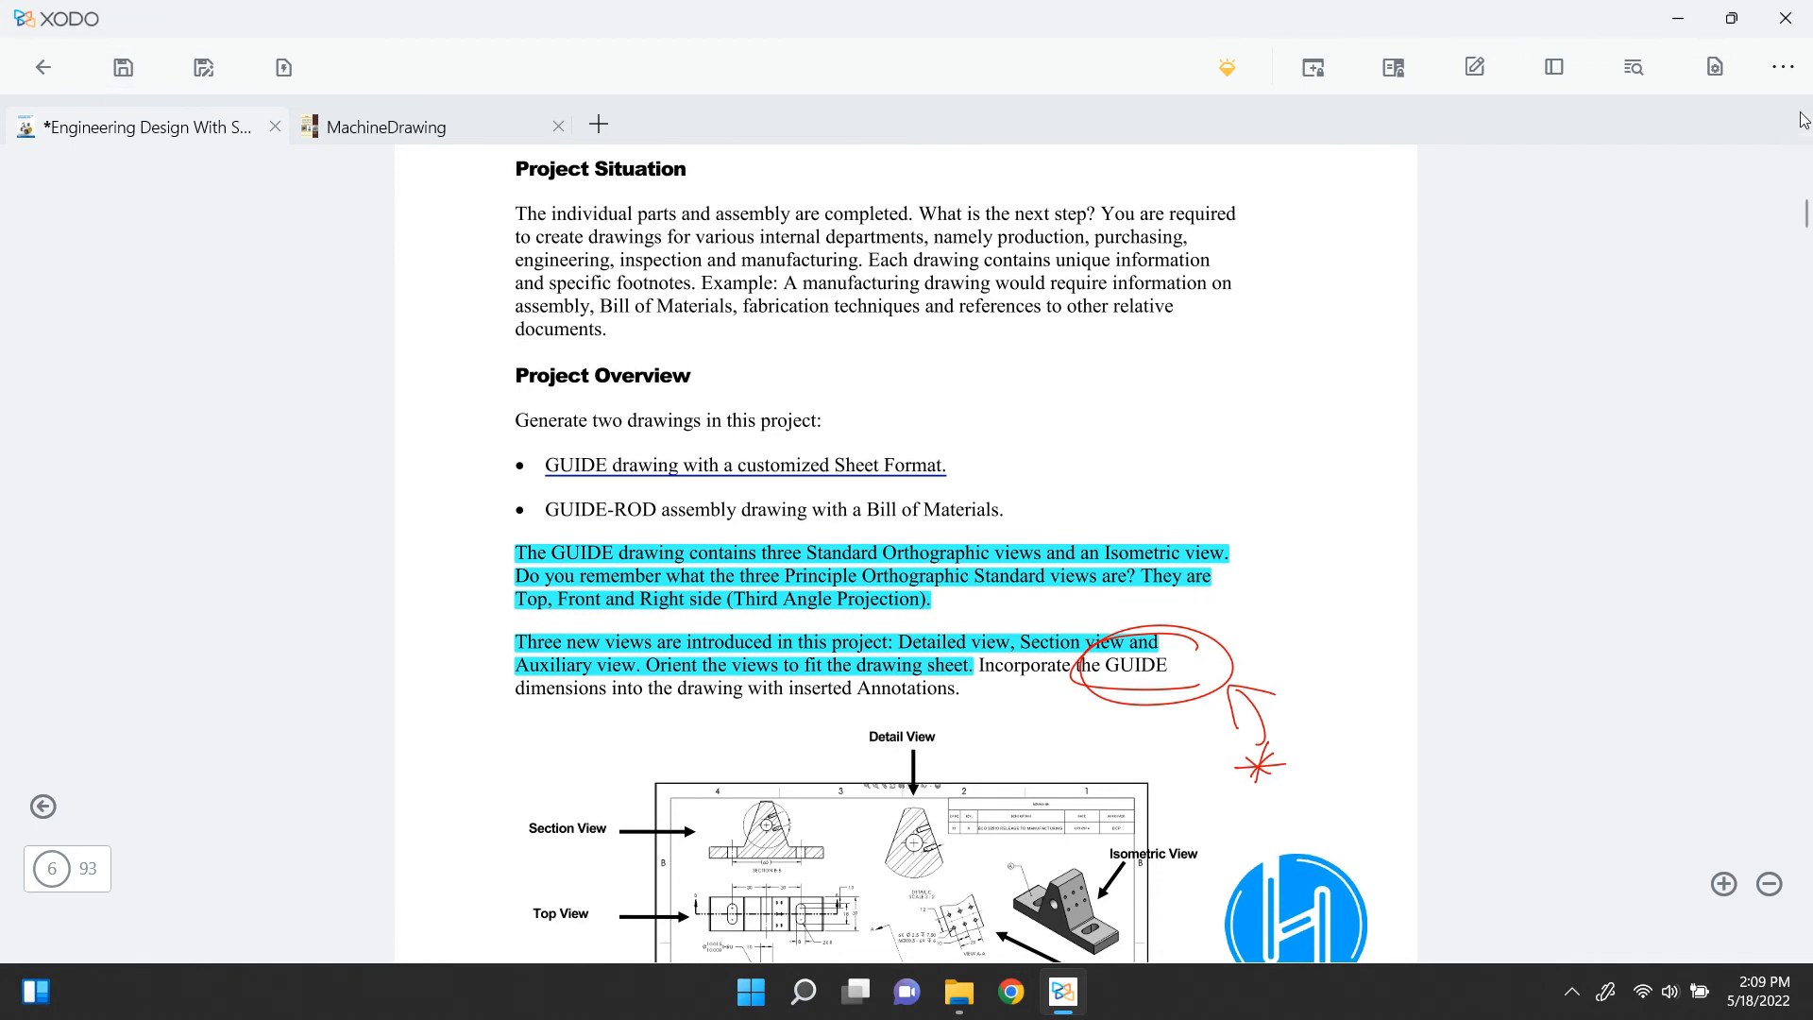
Step: Open the document's pages for editing, select the page 8 thumbnail and delete that page
left_click(1783, 67)
mouse_move(1674, 302)
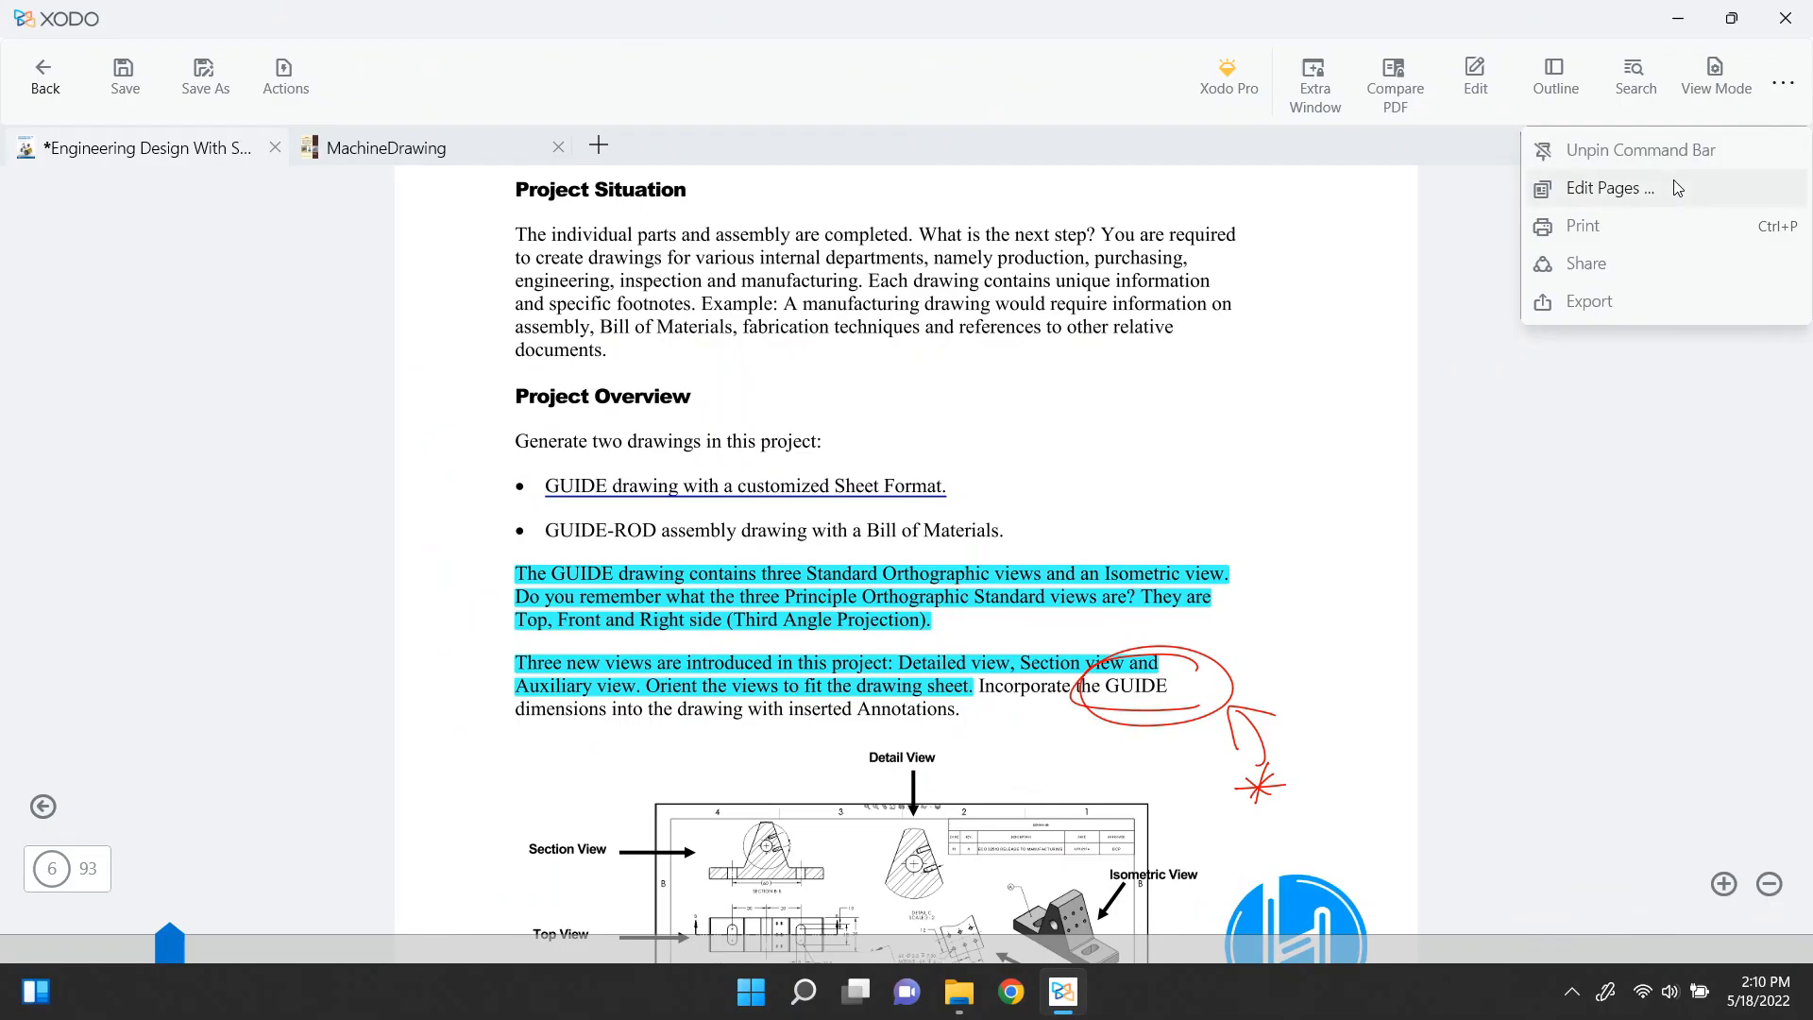
left_click(1674, 182)
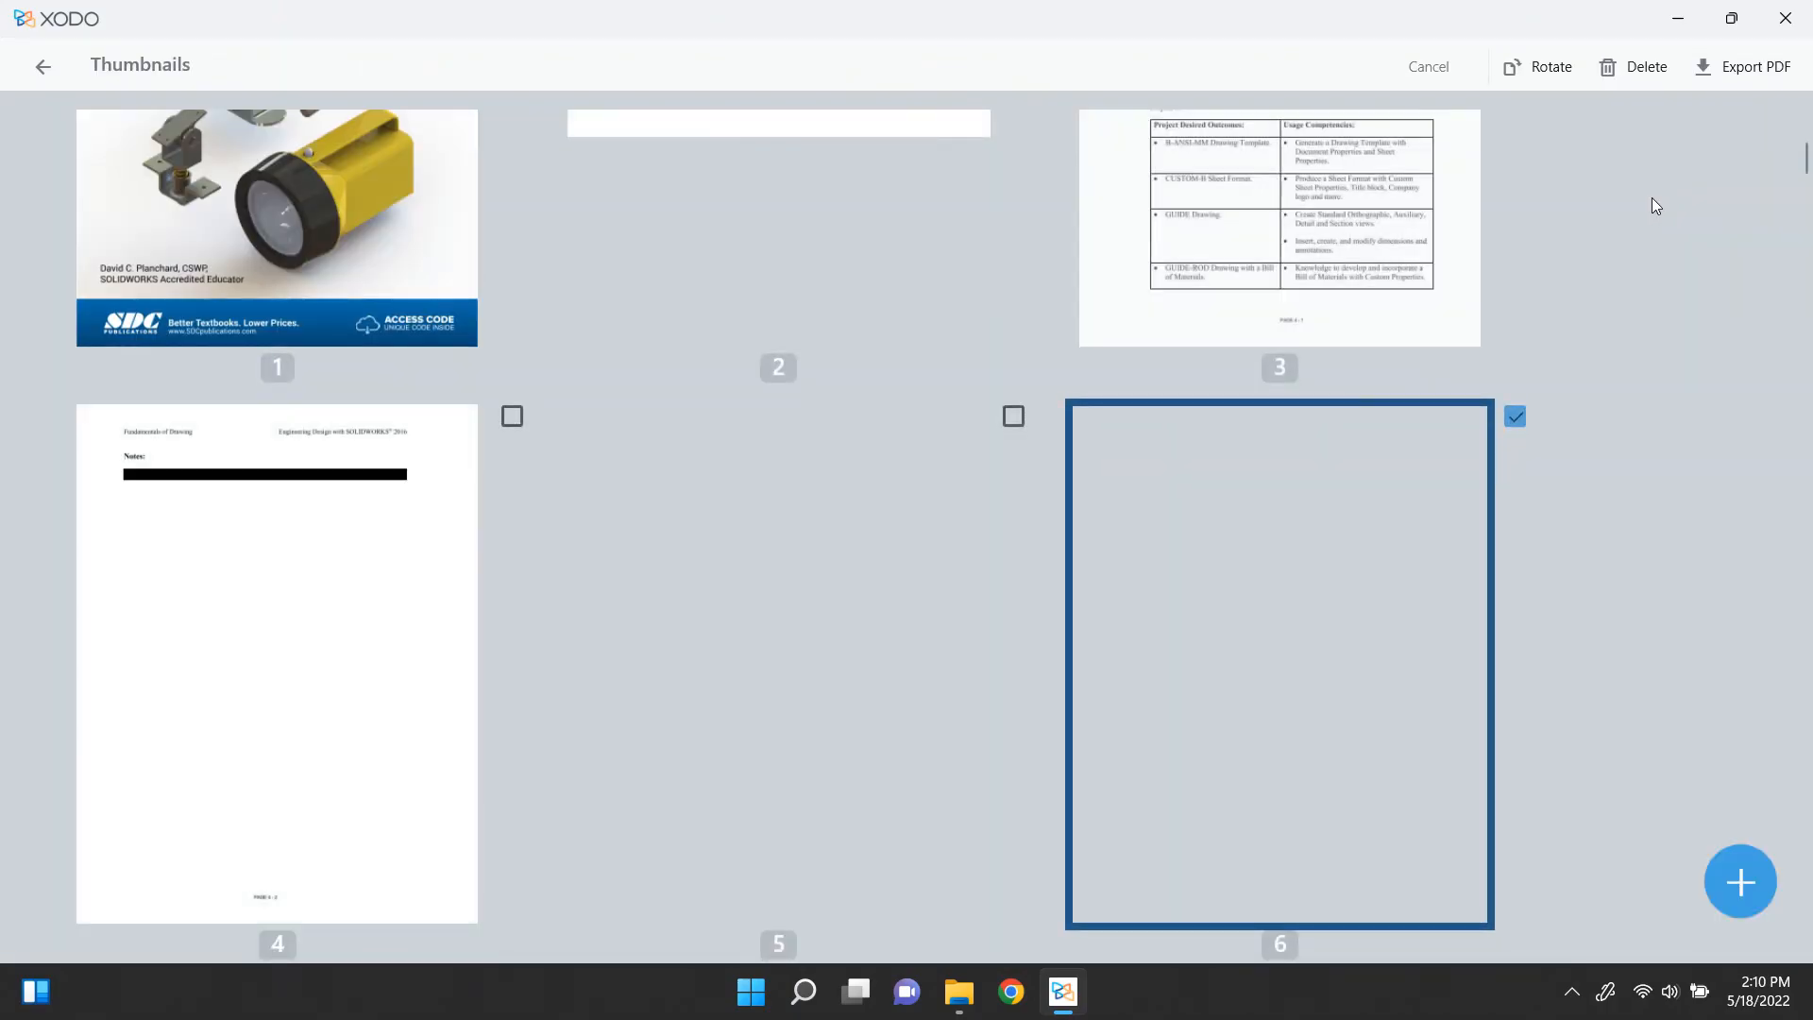
left_click(604, 432)
left_click(605, 432)
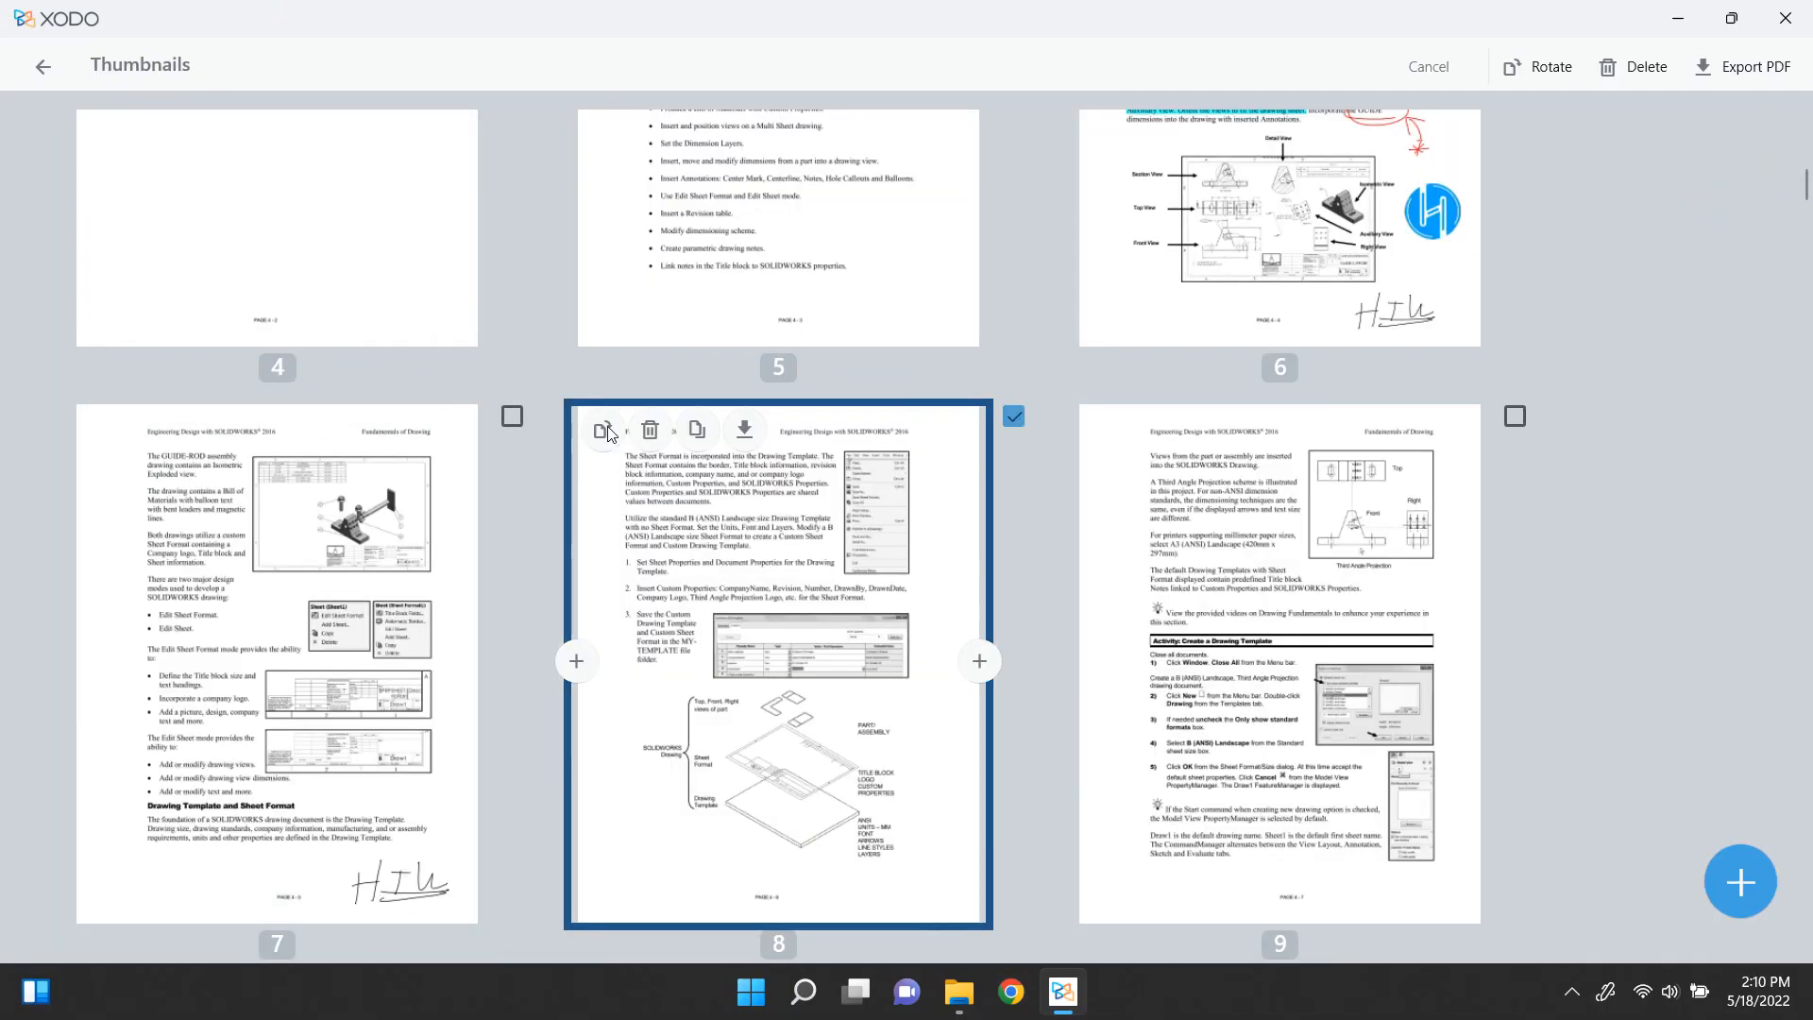
left_click(652, 429)
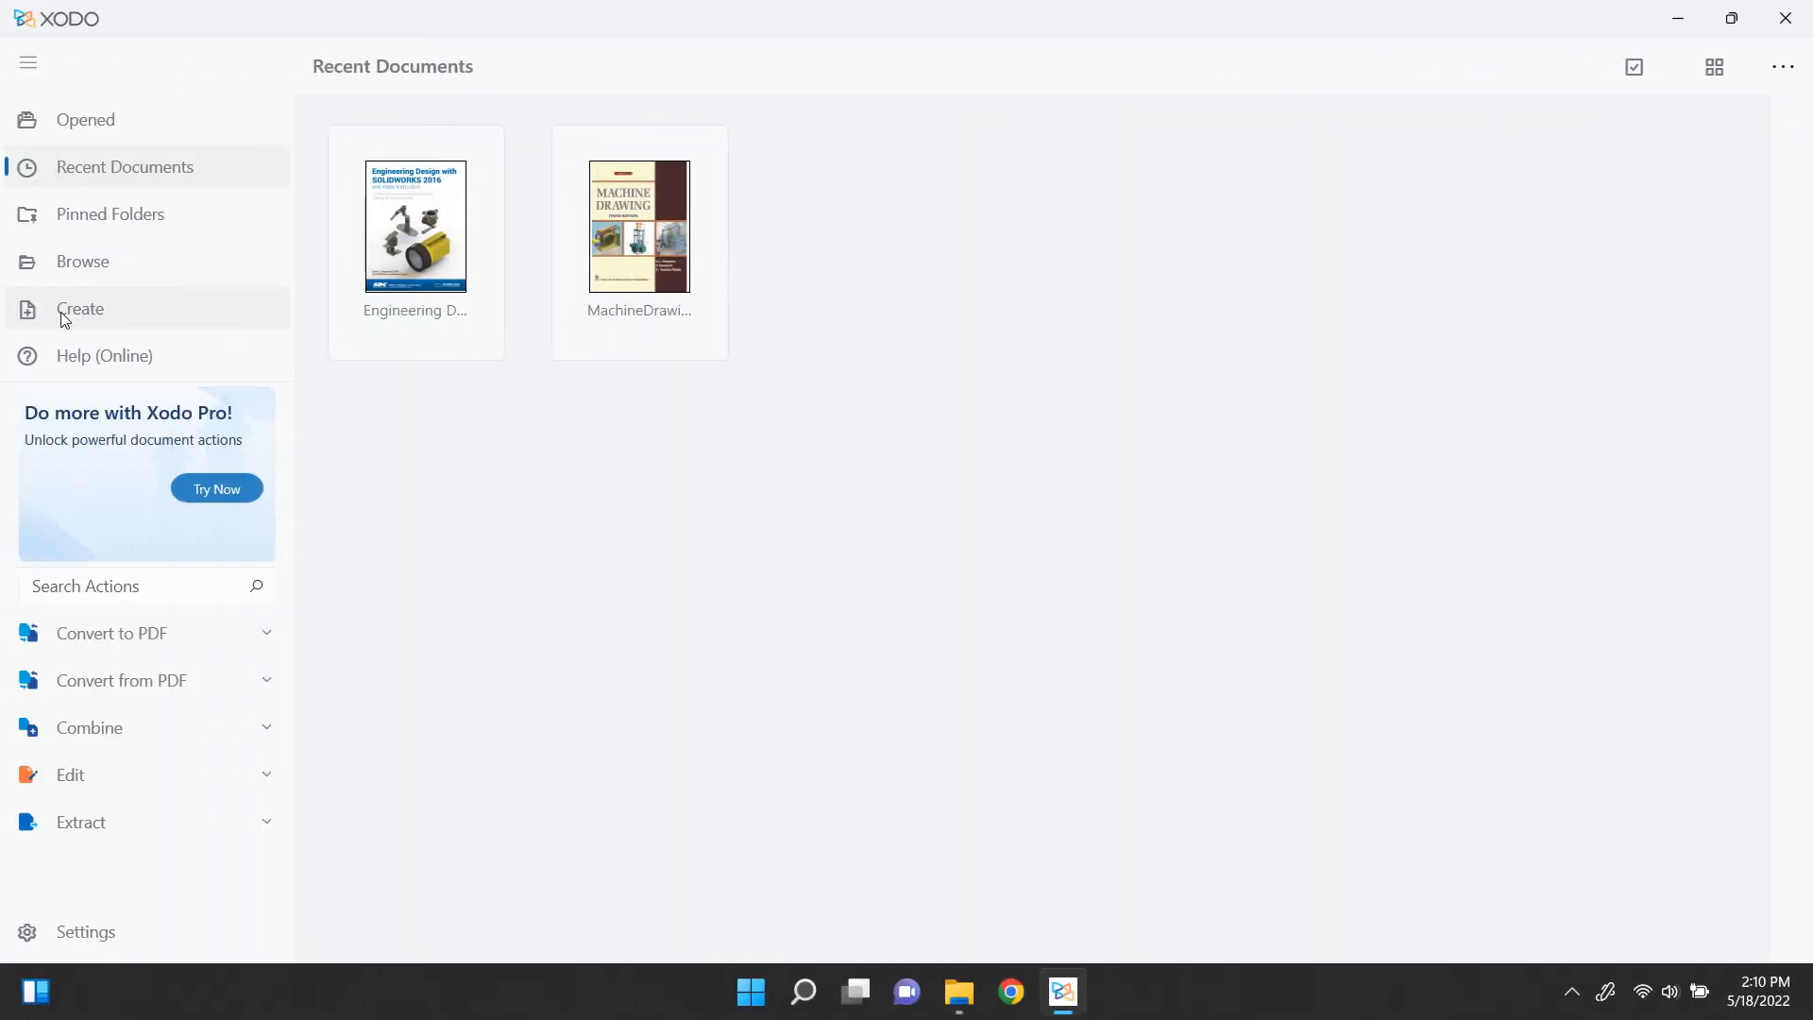
Step: Start creating a new blank PDF document from the home screen
left_click(50, 310)
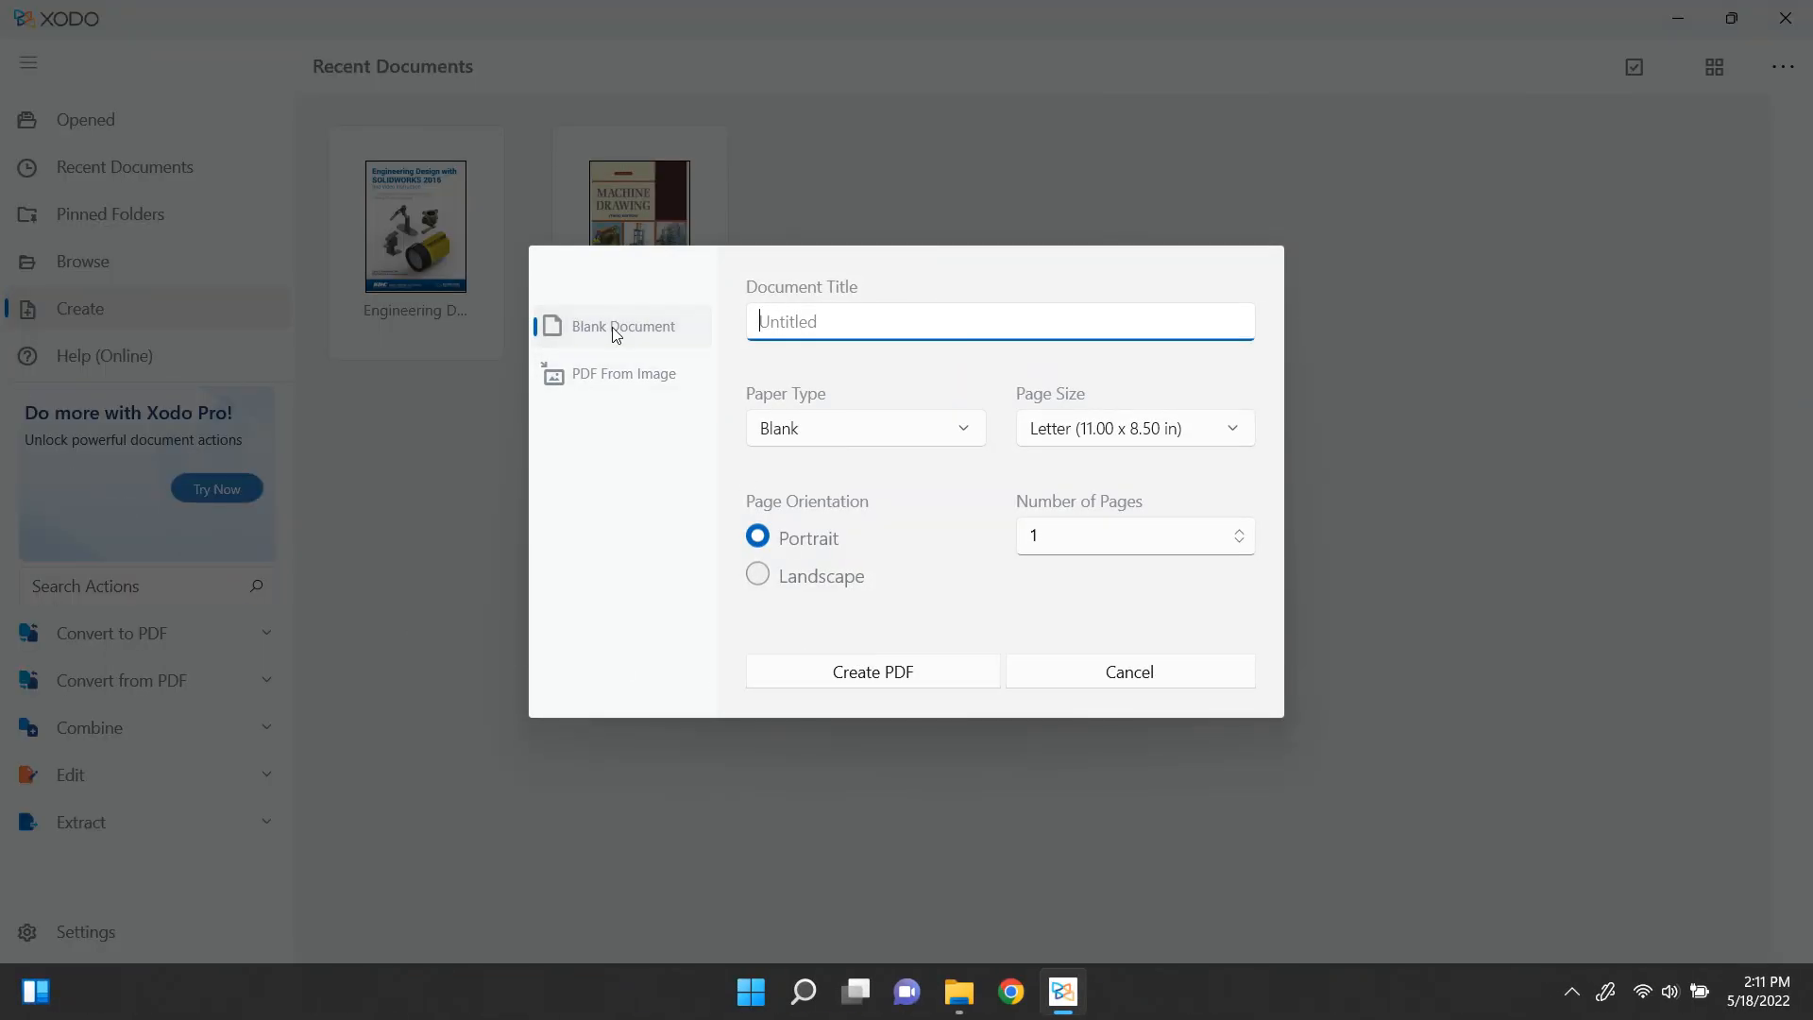